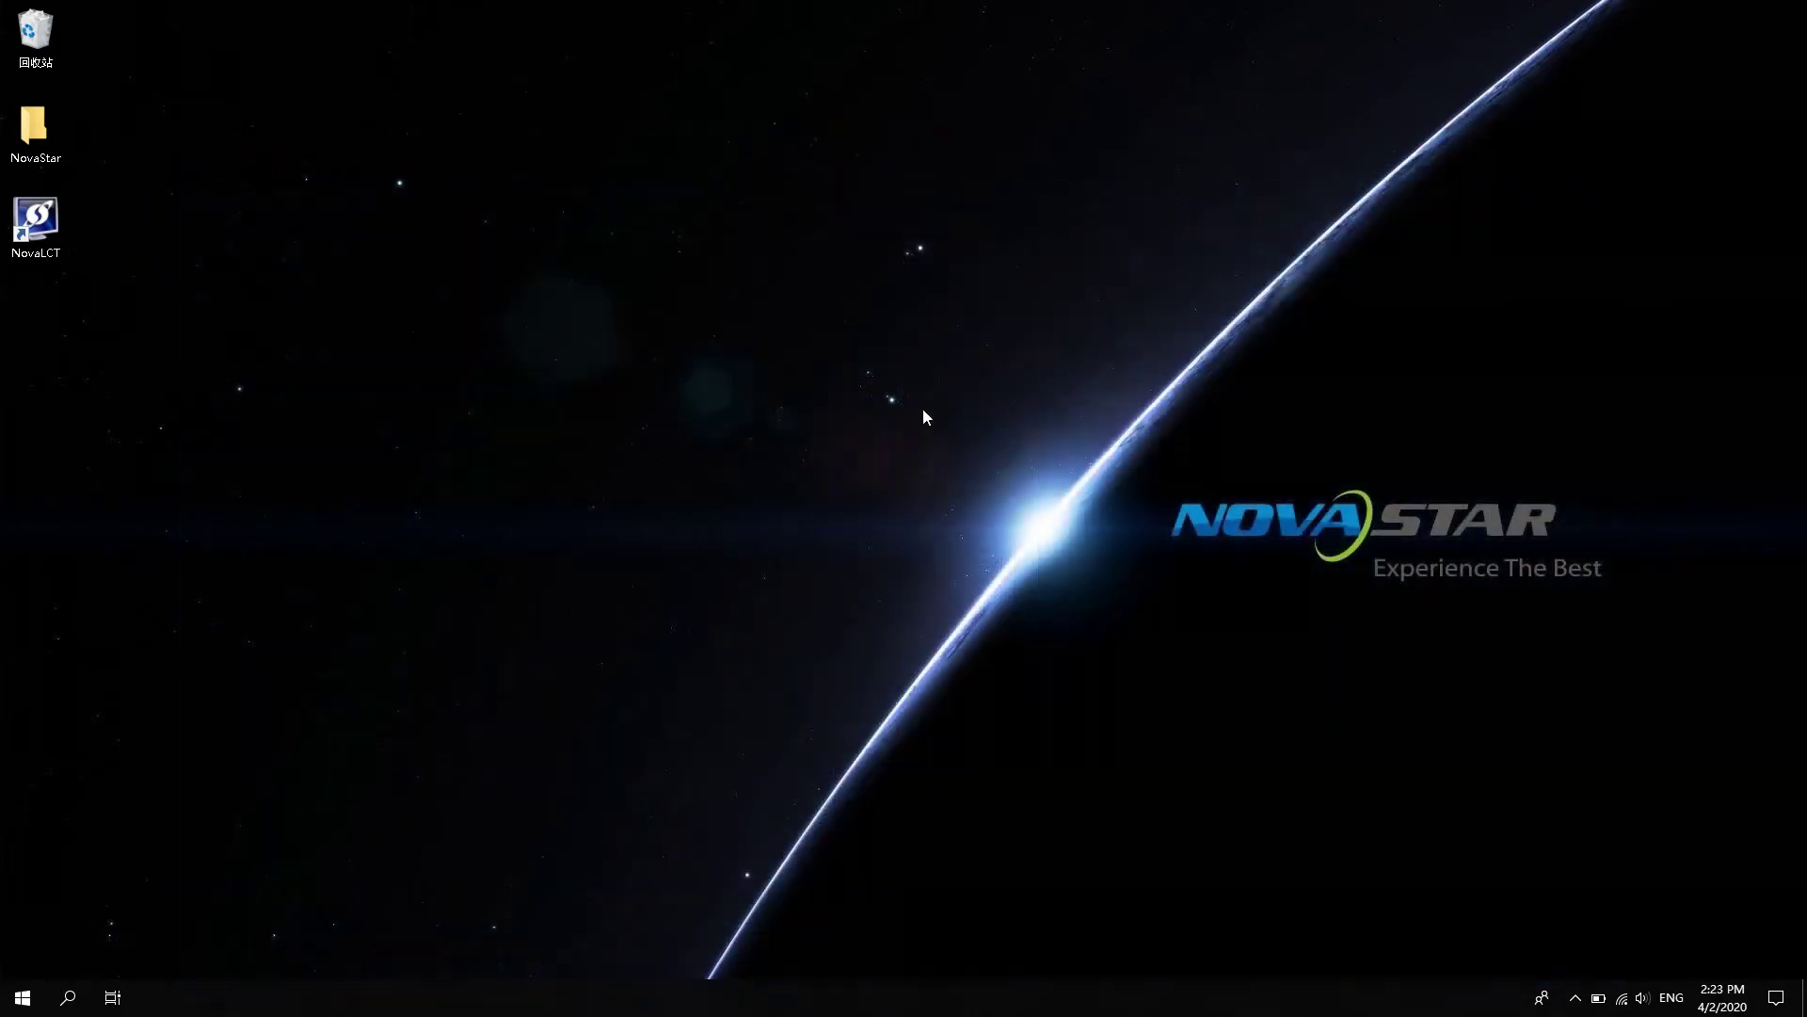
- Launch NovaLCT and log in as Advanced Synchronous System User with the account password
double_click(44, 216)
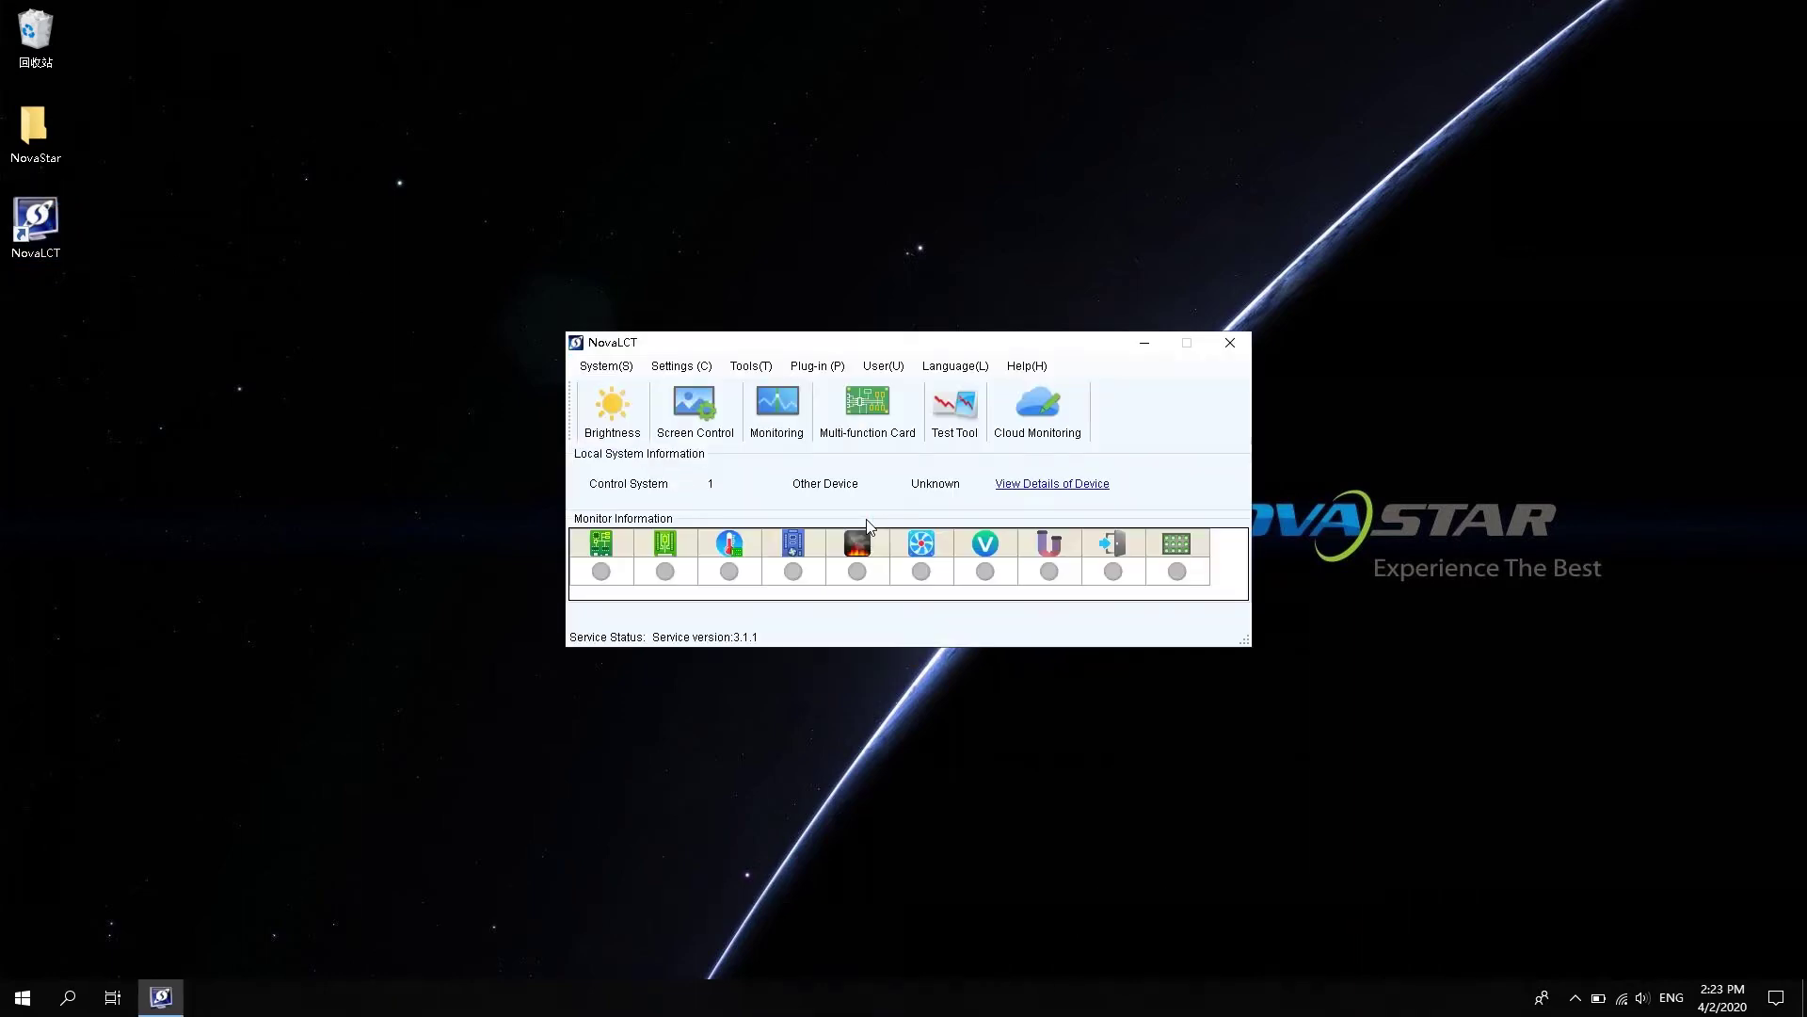
click(896, 369)
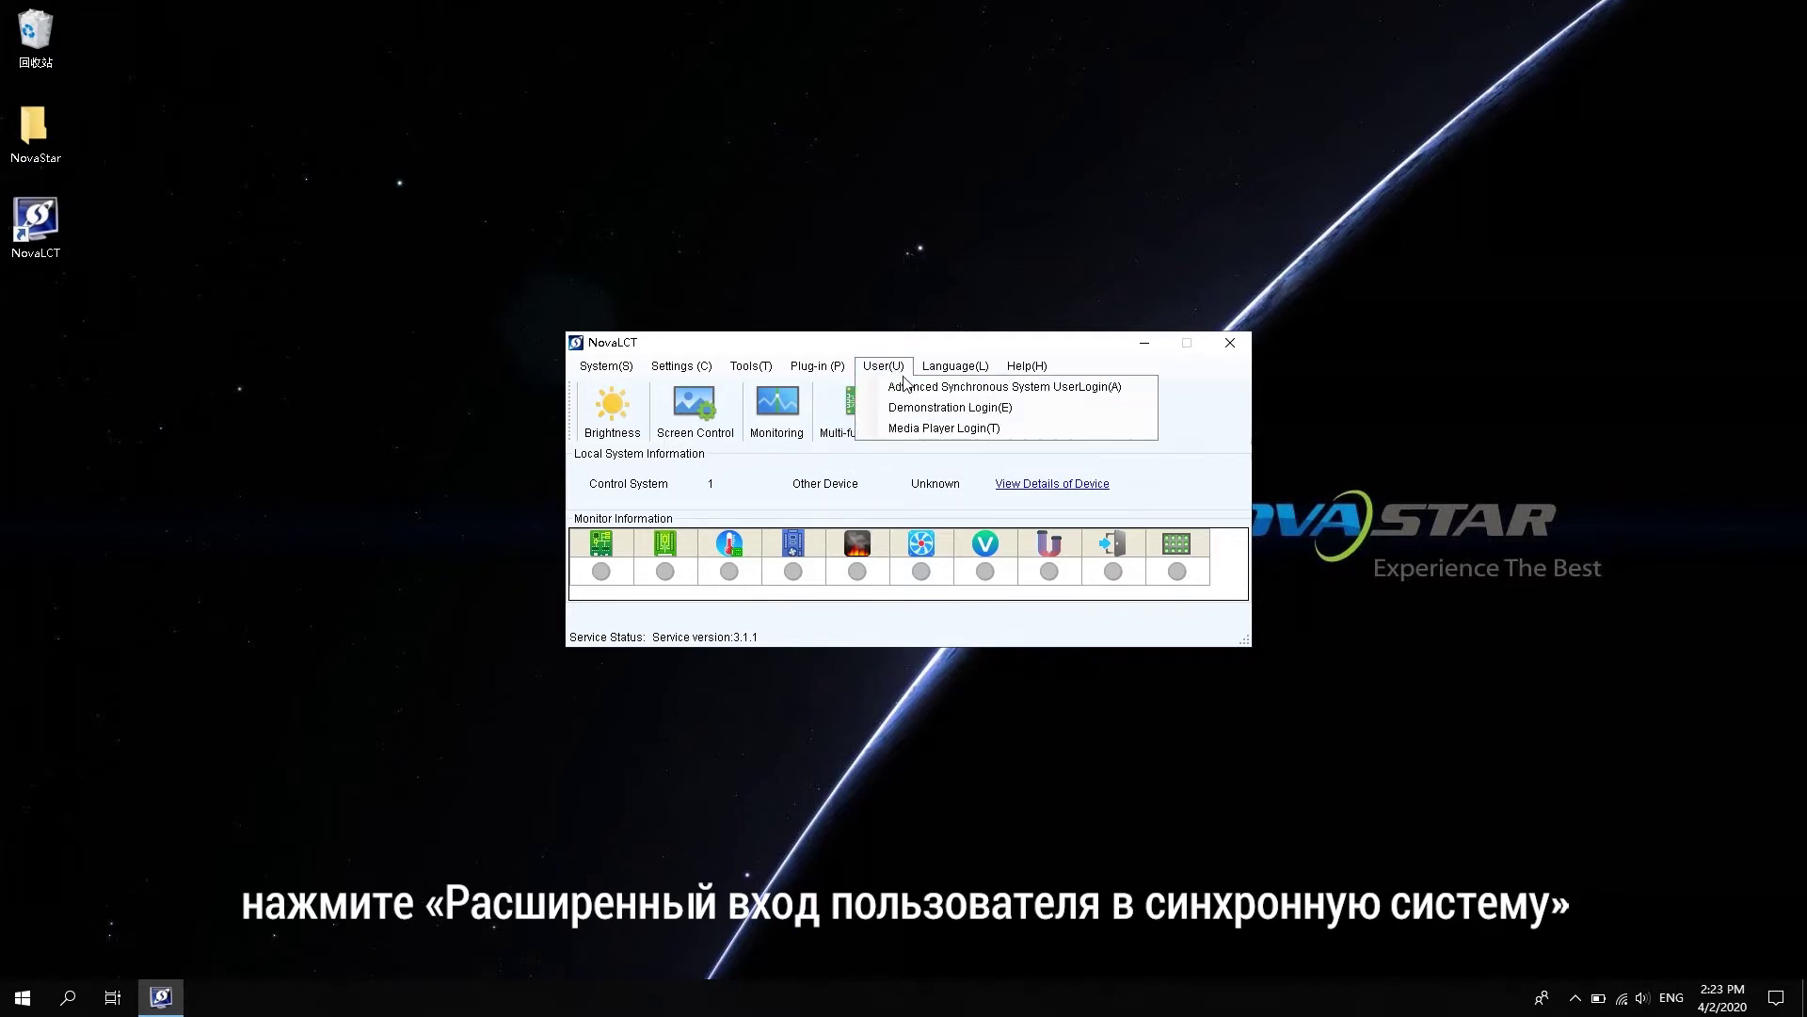
click(913, 387)
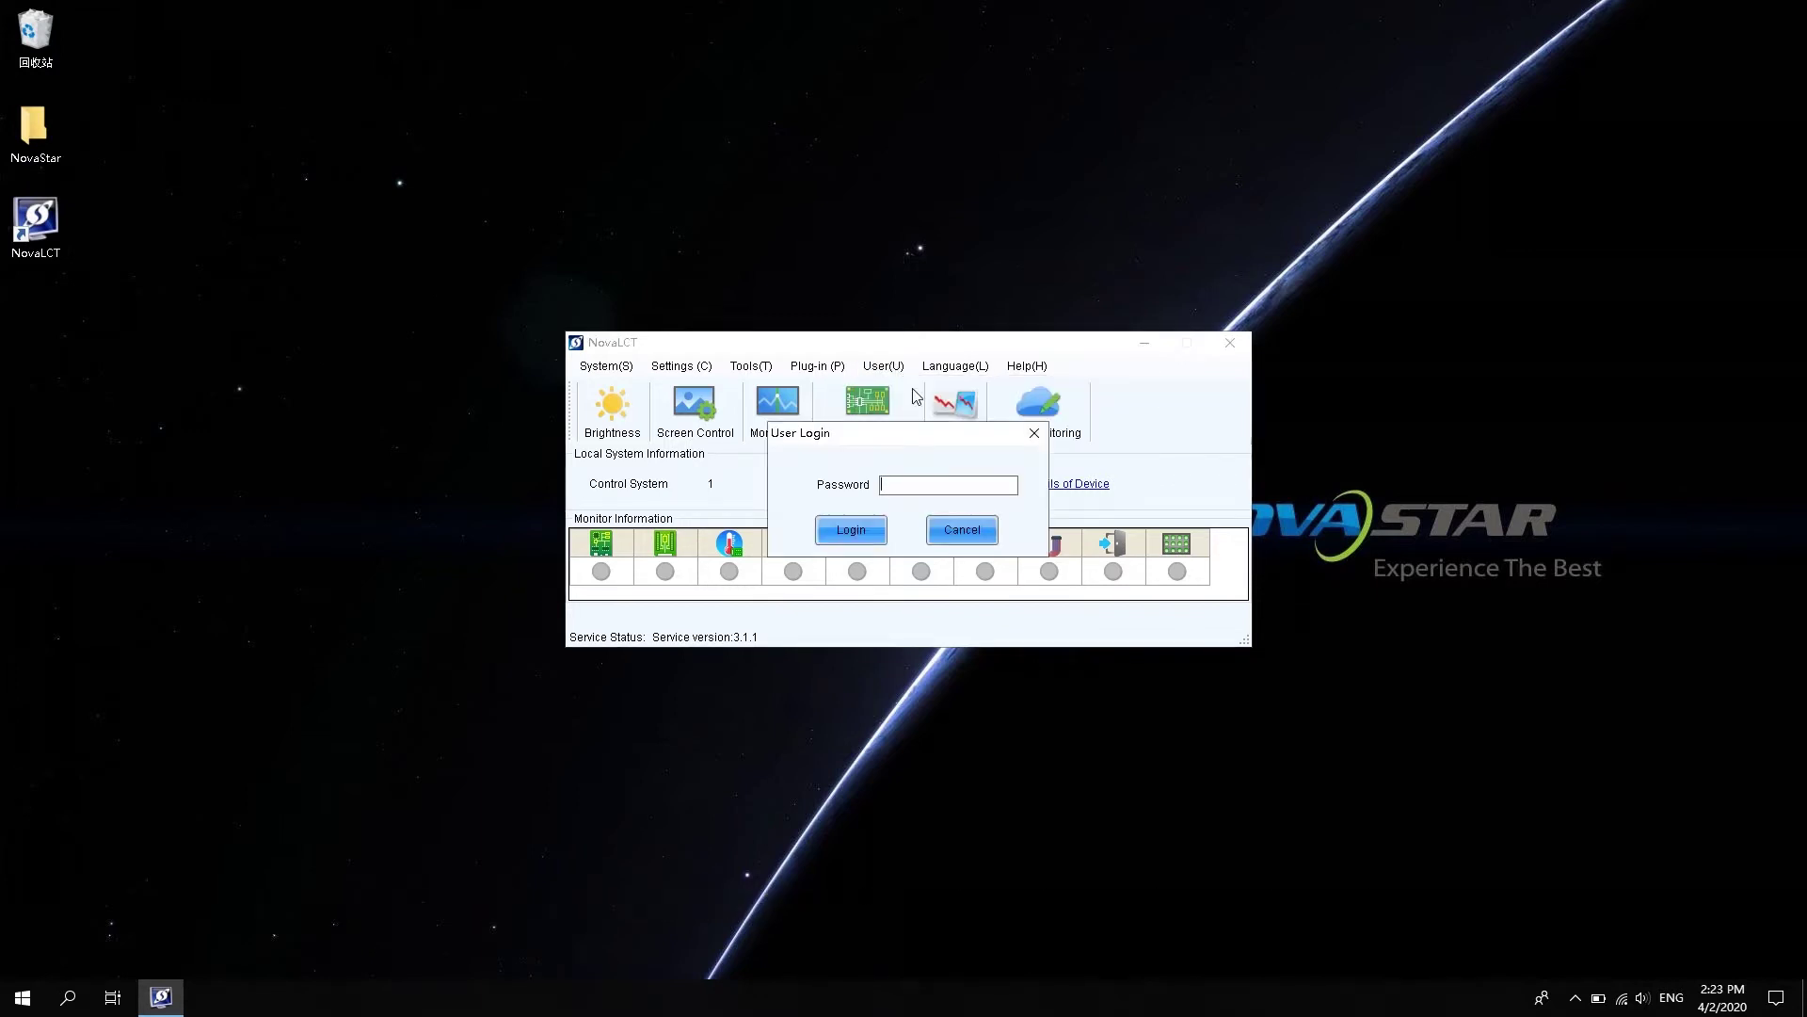
click(902, 483)
text(a)
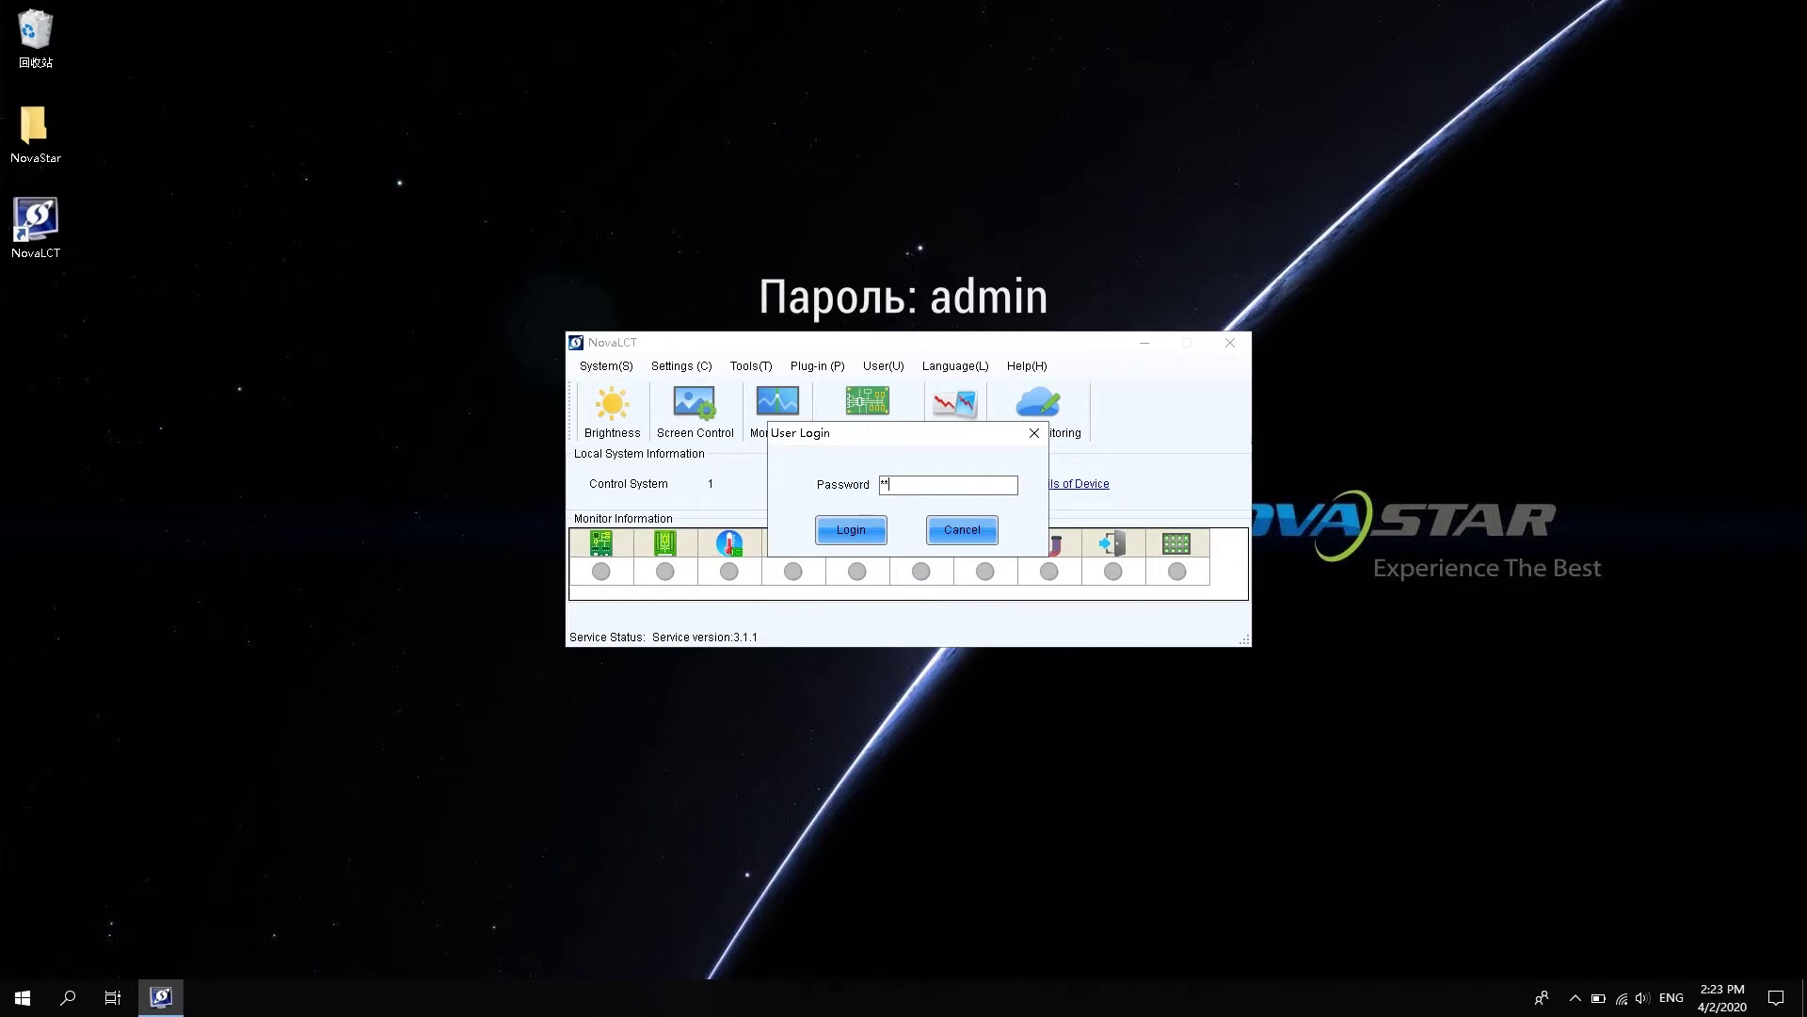
key(Return)
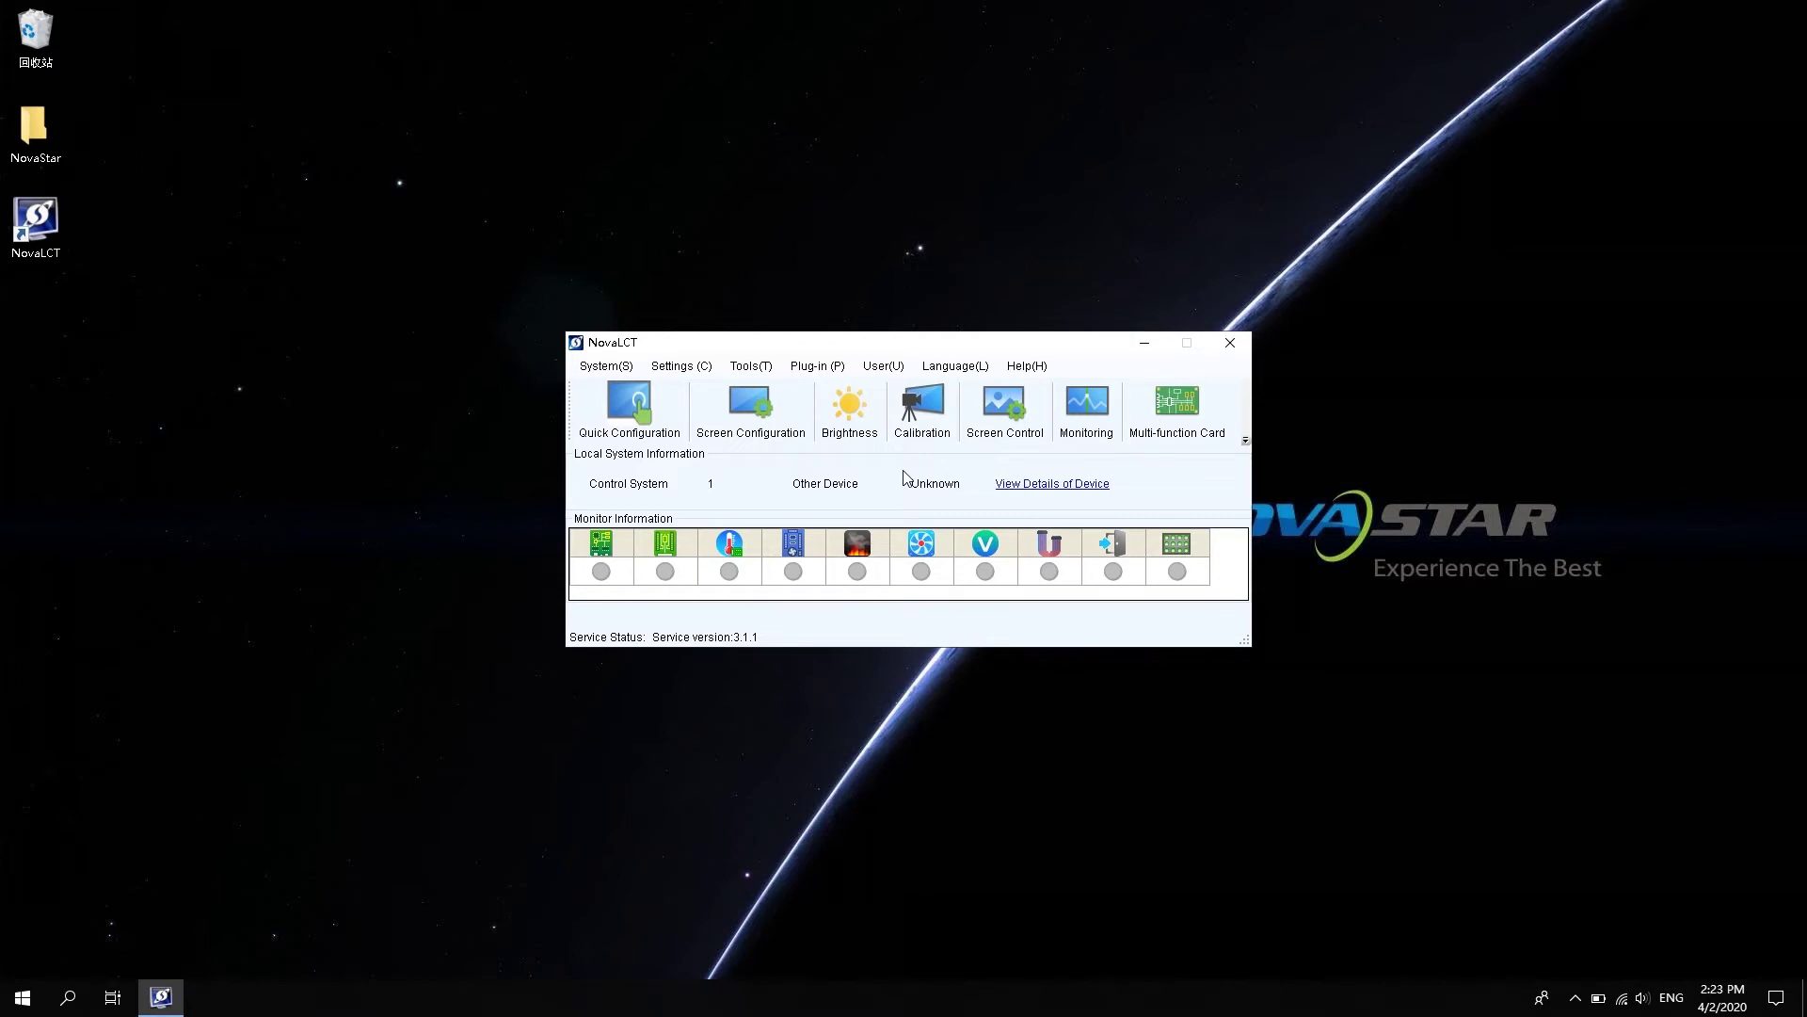
- Open Multi-function Card management and start adding a card via Ethernet Port Connection
click(1176, 409)
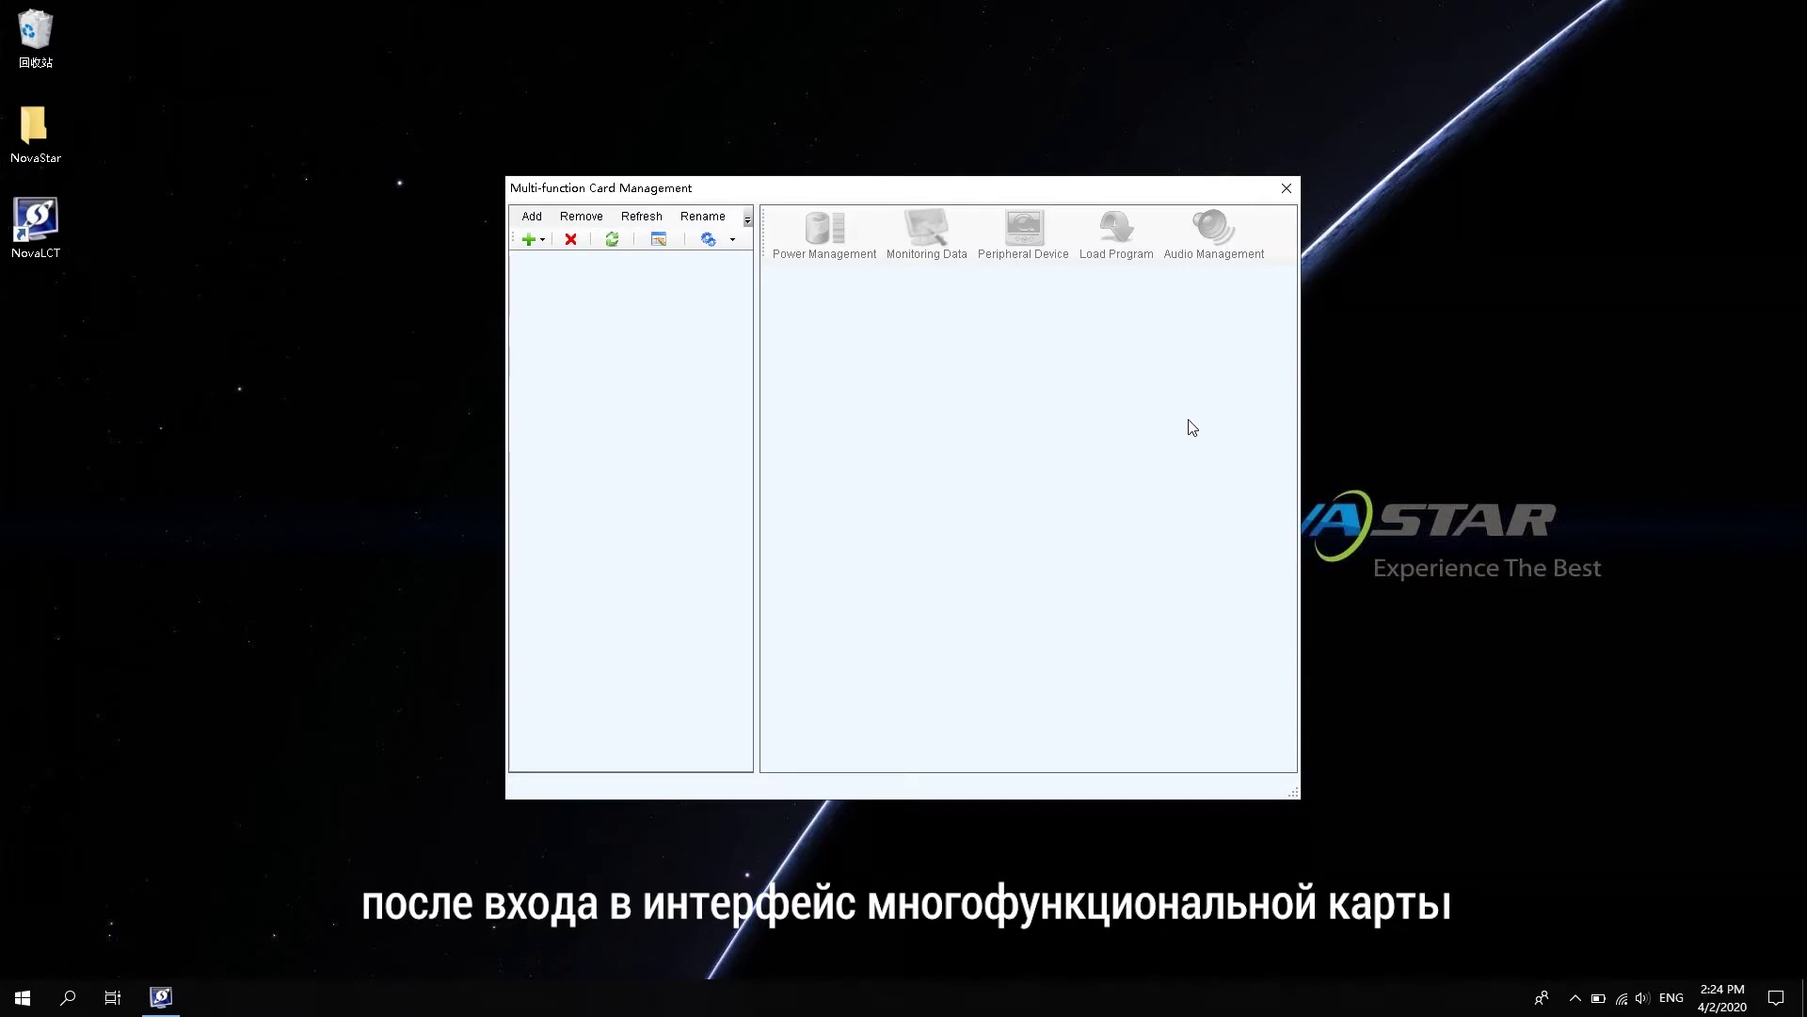
click(537, 243)
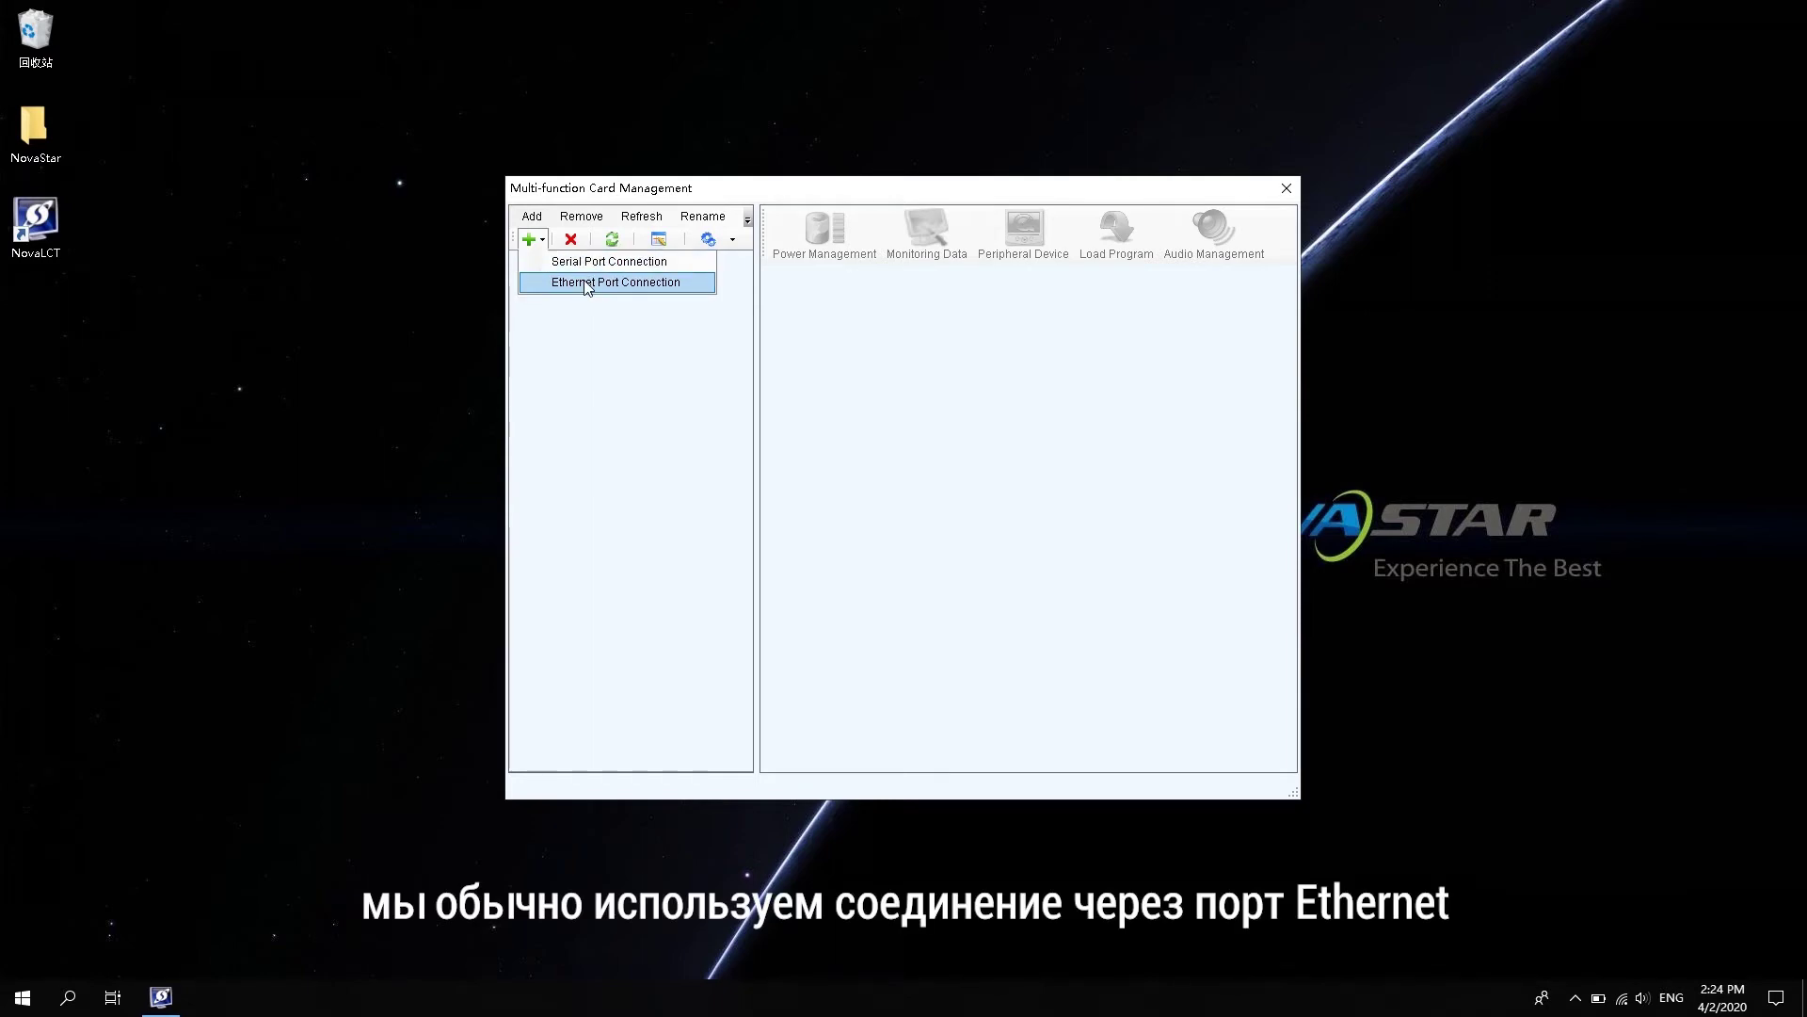
click(585, 286)
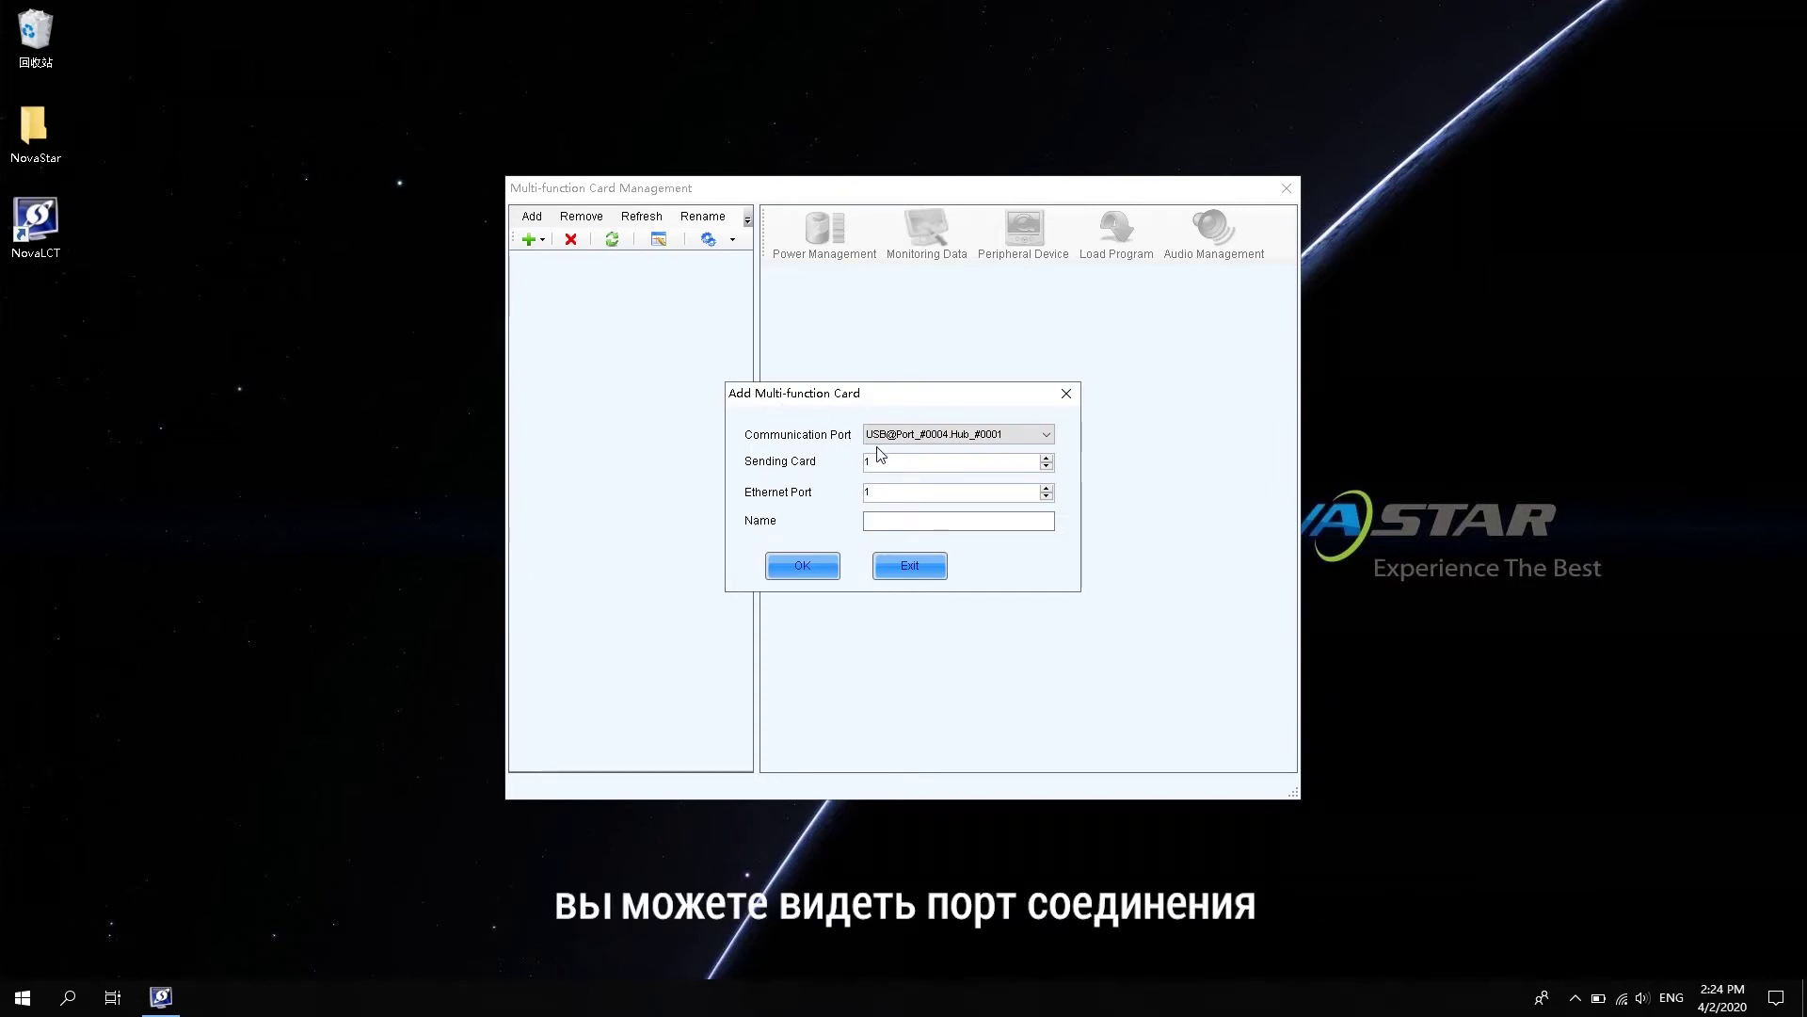
- Add a multi-function card named 'Nova' on sending card 1, Ethernet port 1
click(916, 520)
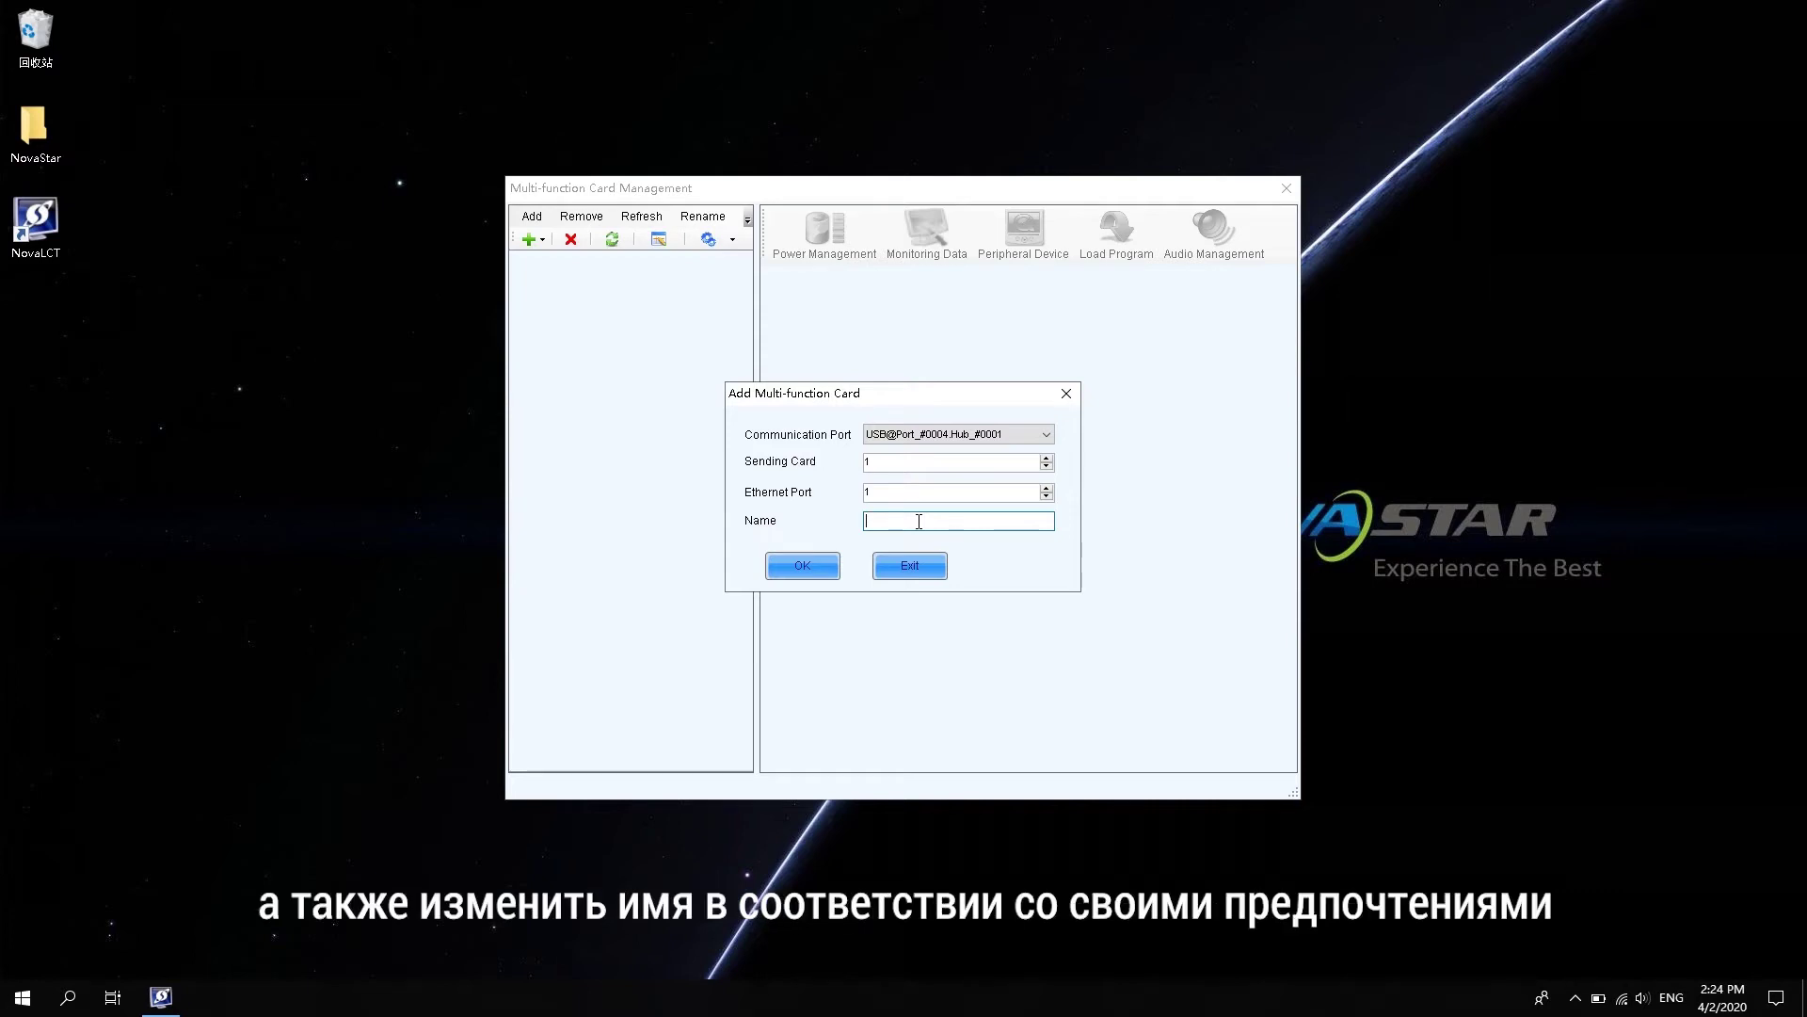
text(Nova)
click(818, 565)
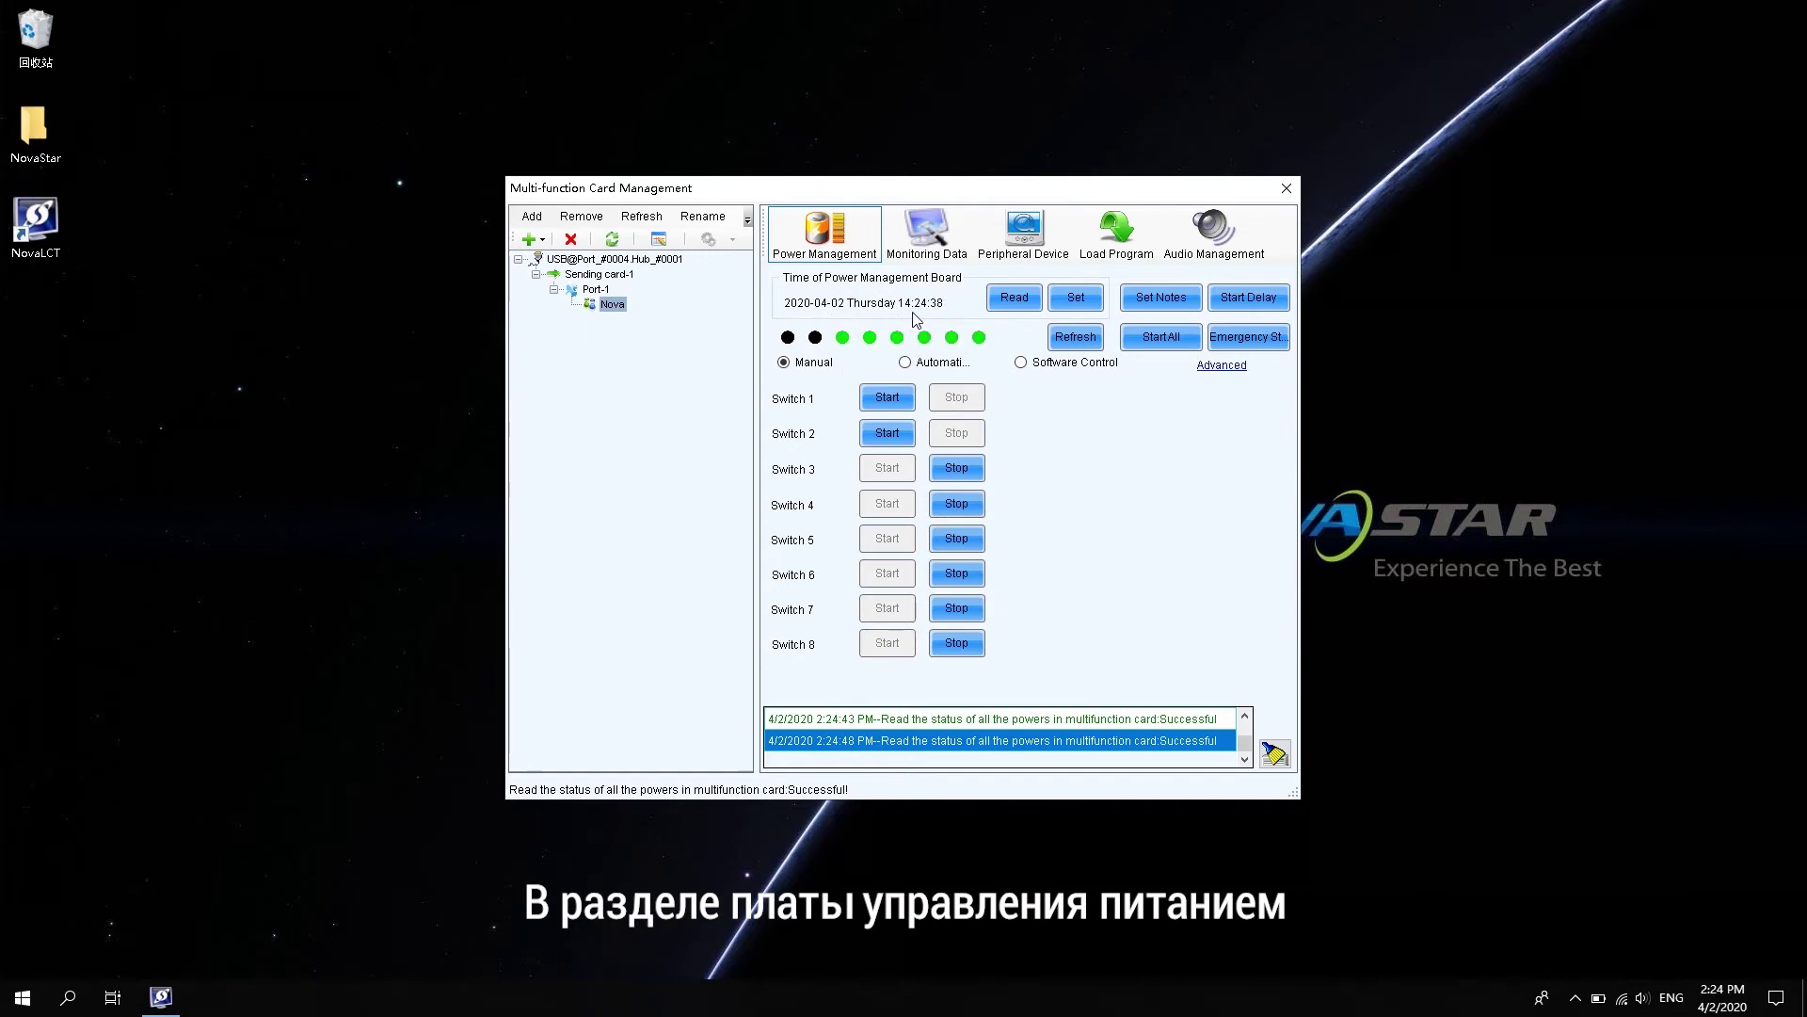
click(1010, 305)
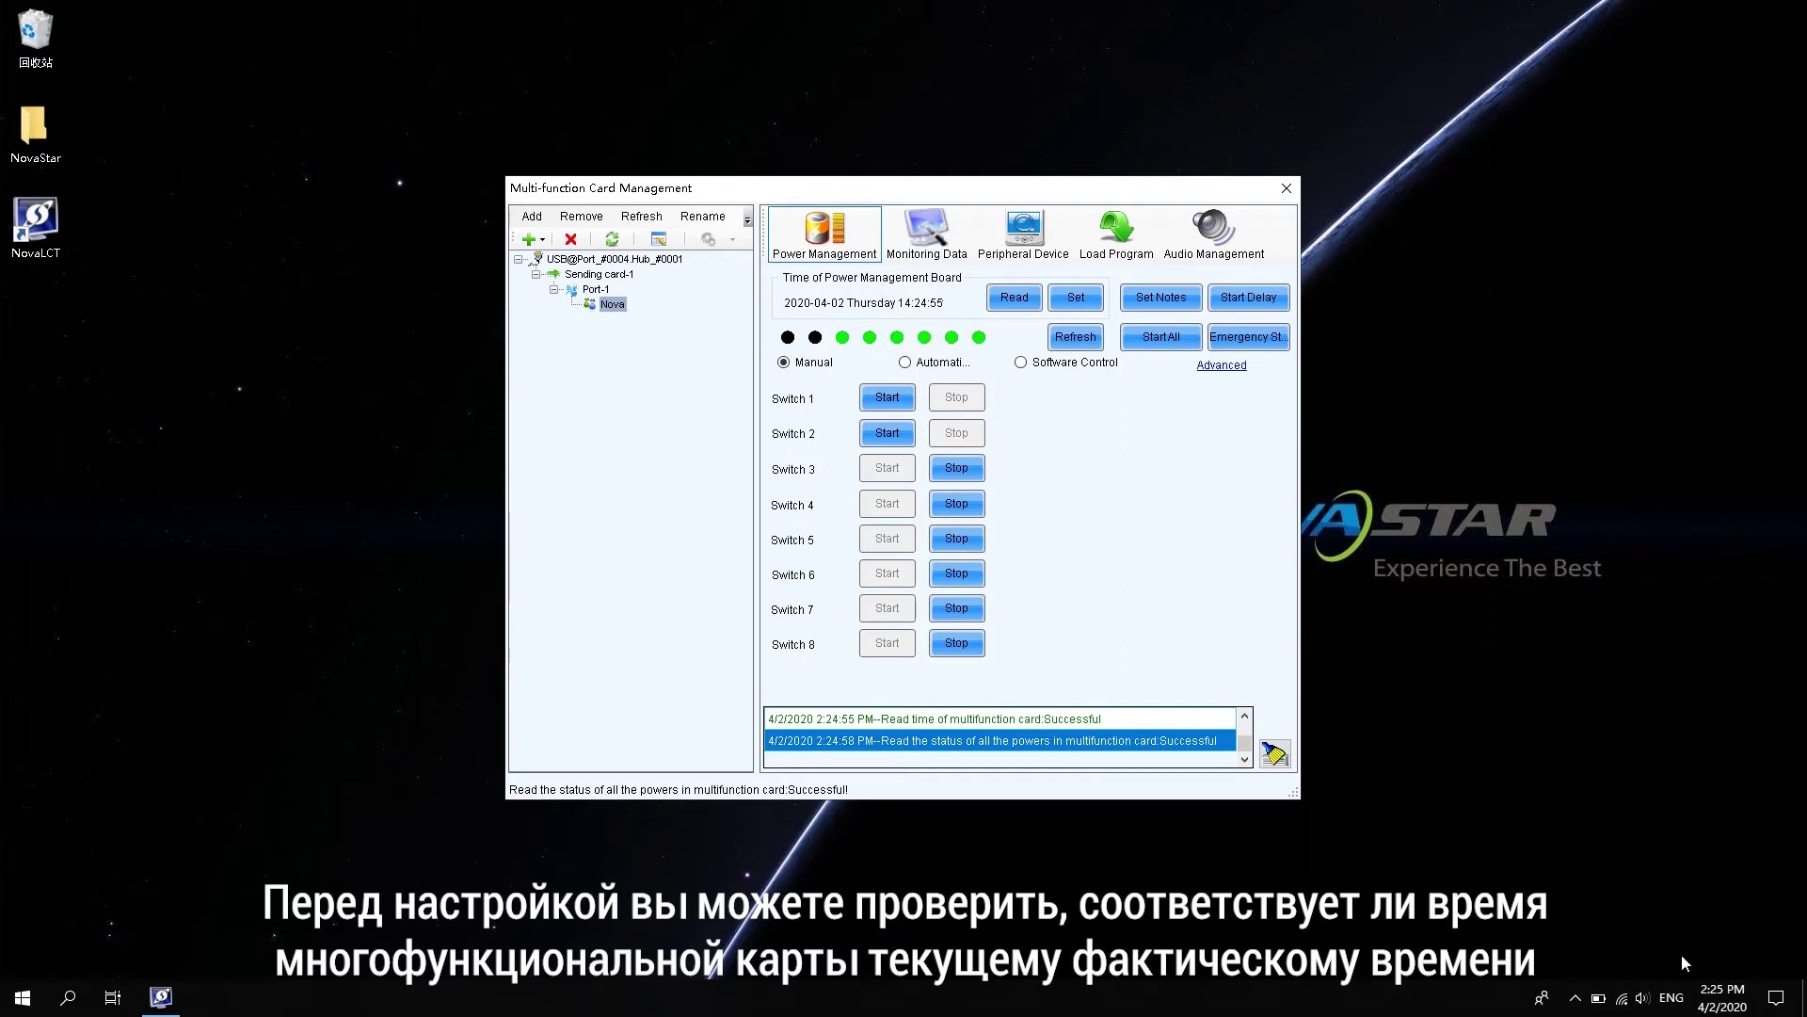
mouse_move(1728, 1011)
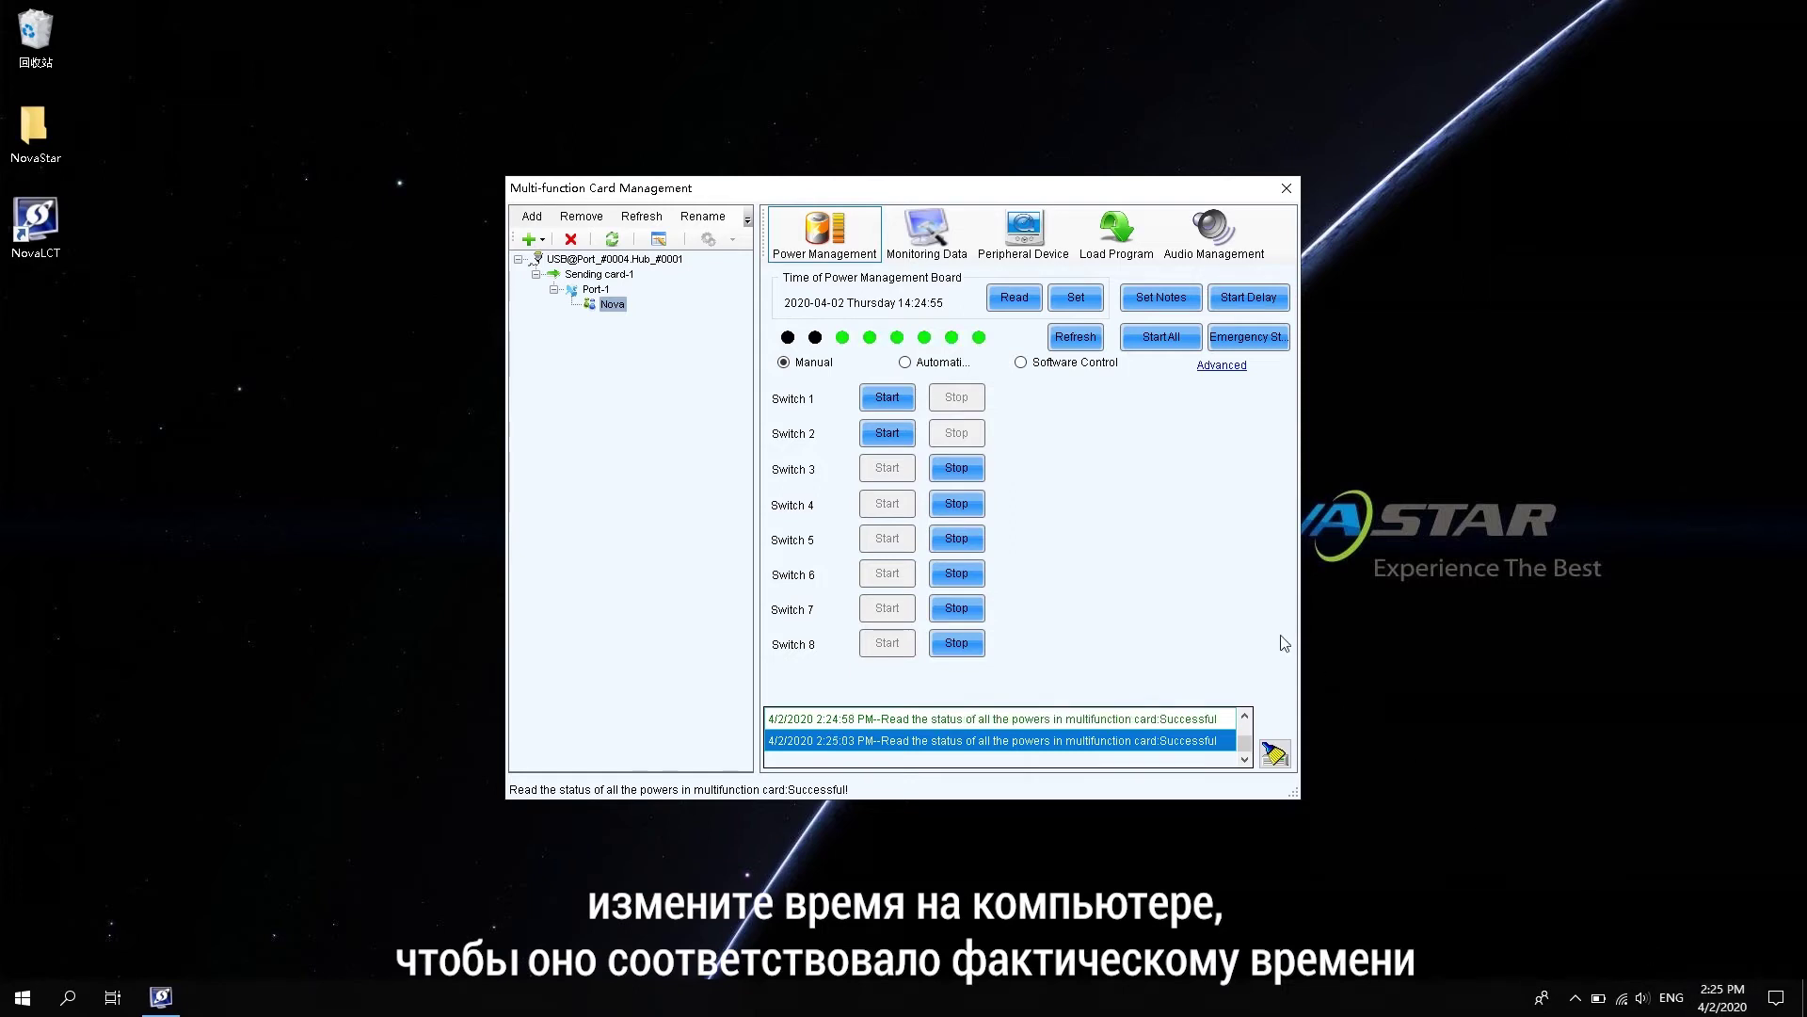
click(1094, 299)
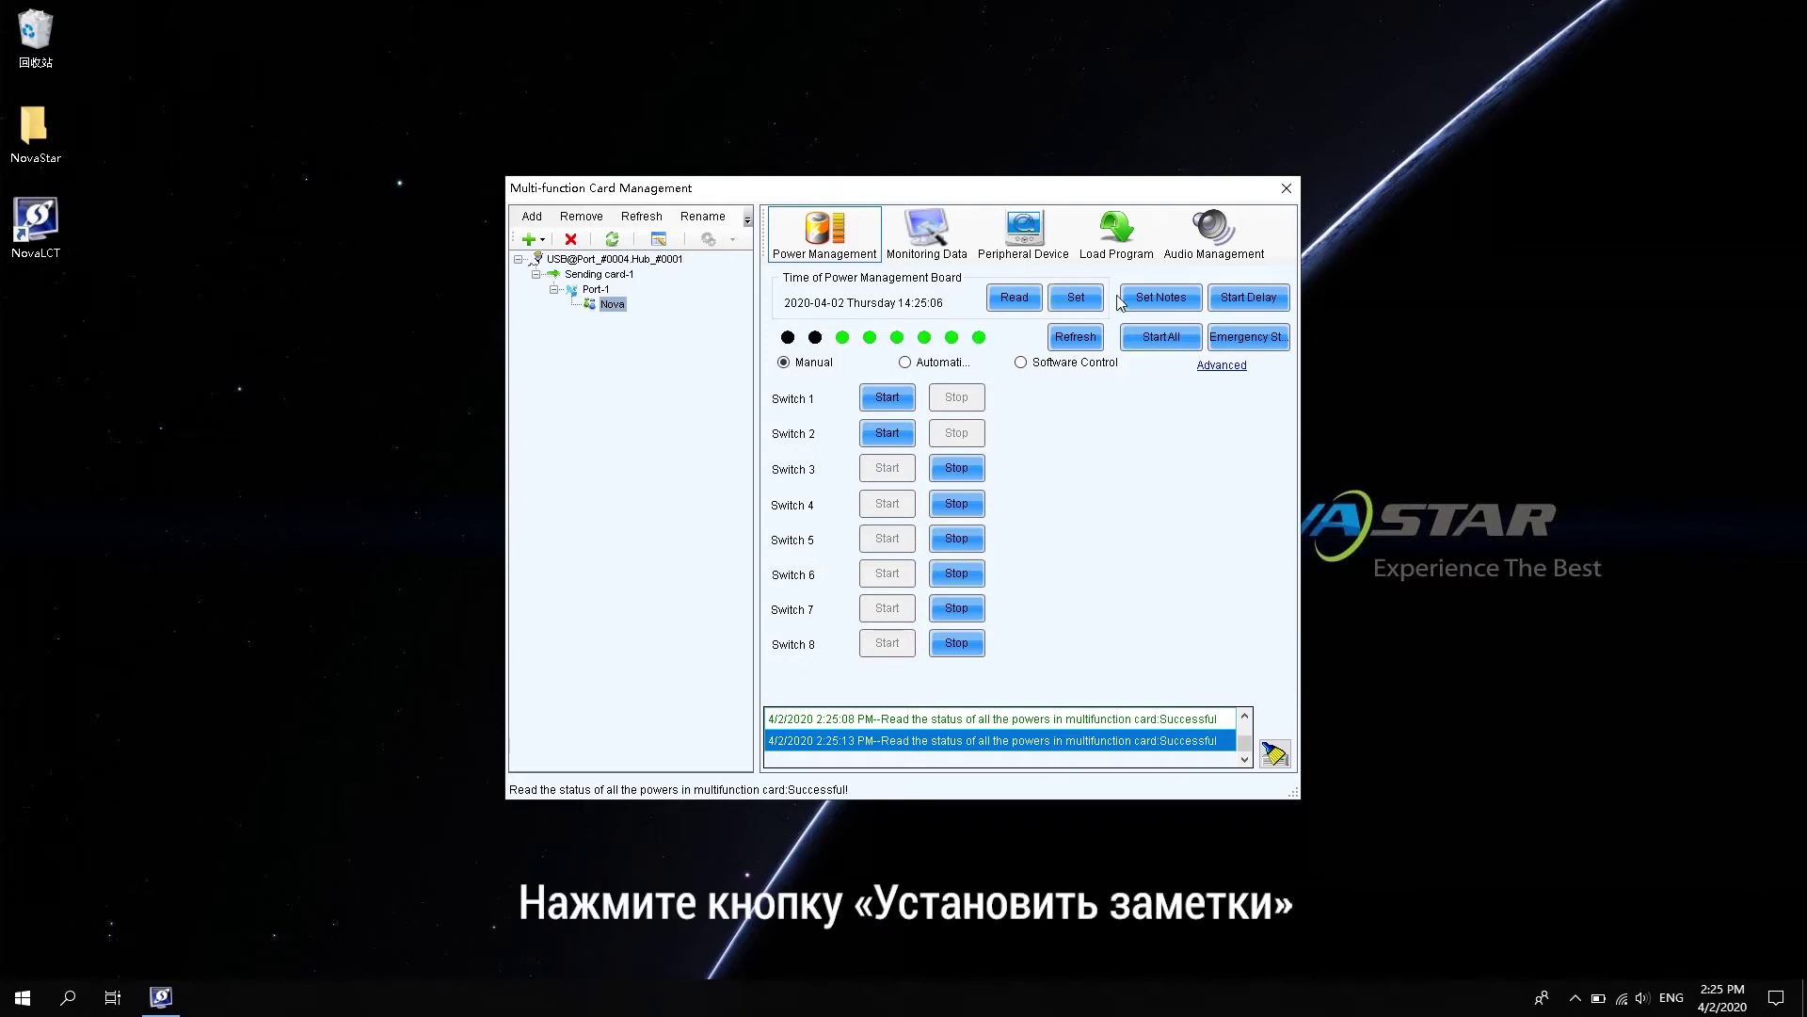
- Give power switch 1 the note 'A' and switch 2 the note 'B'
click(1156, 297)
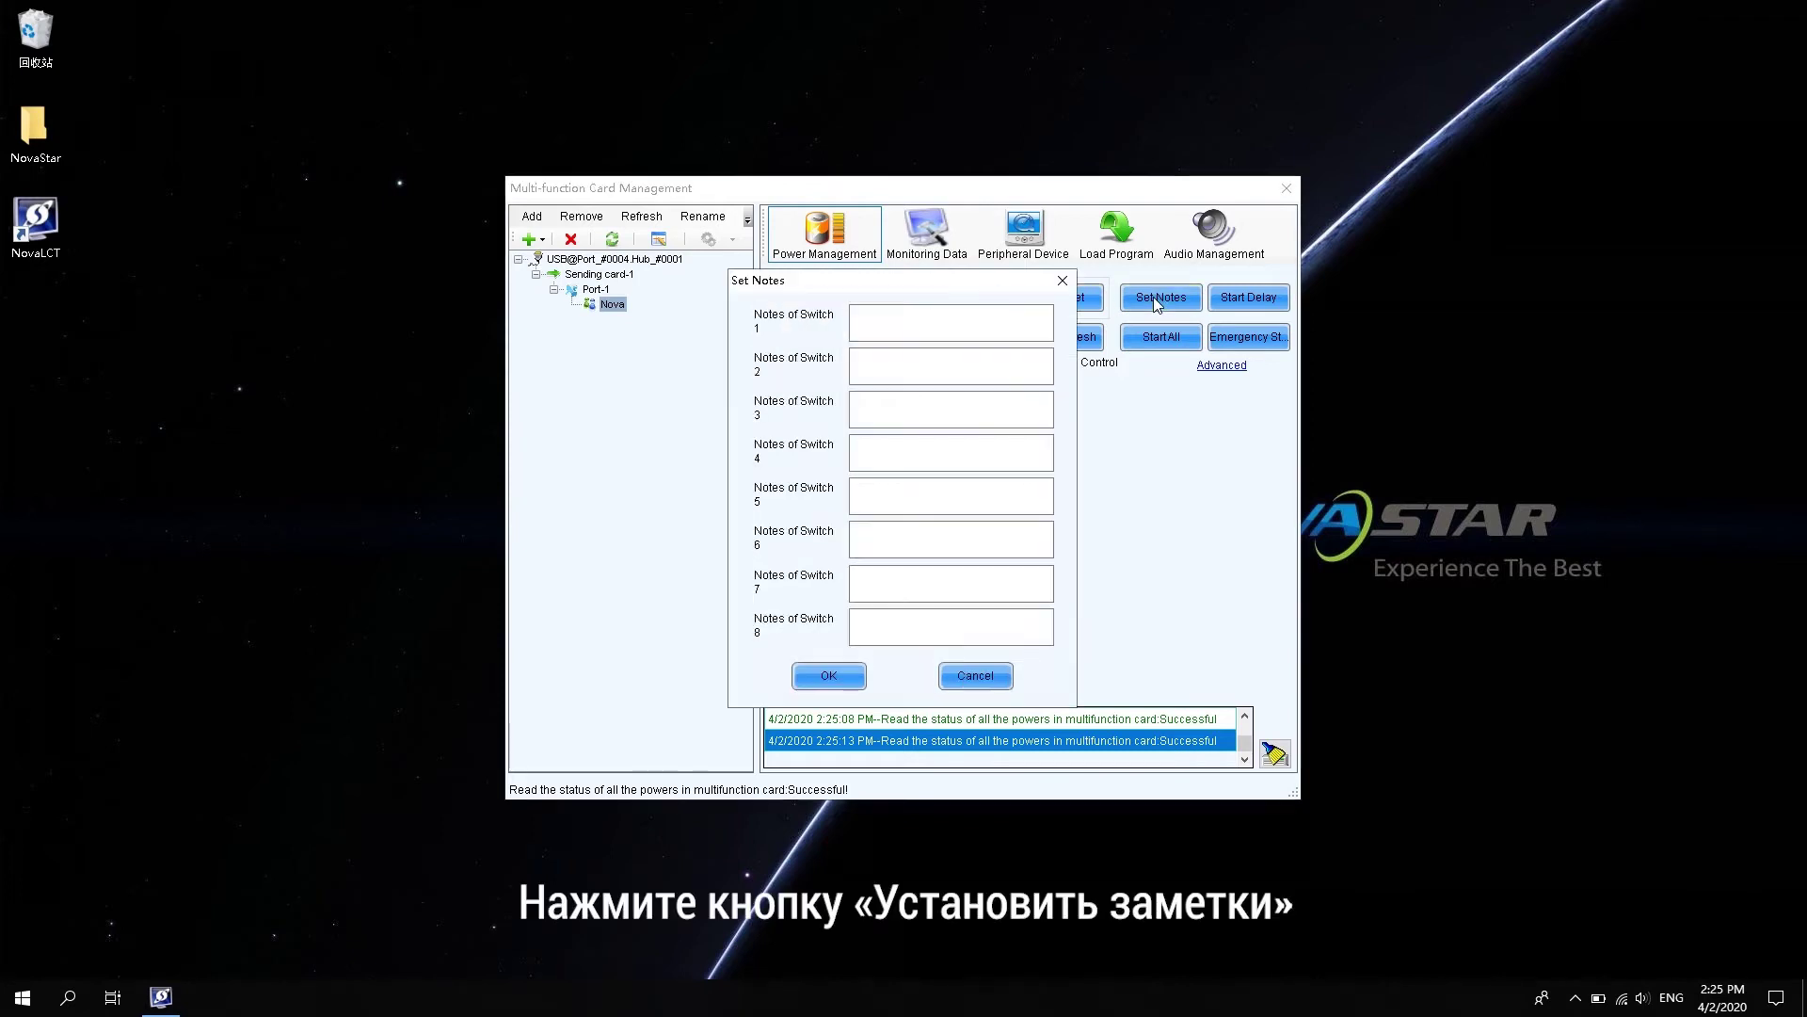
click(941, 325)
text(A)
click(923, 360)
text(B)
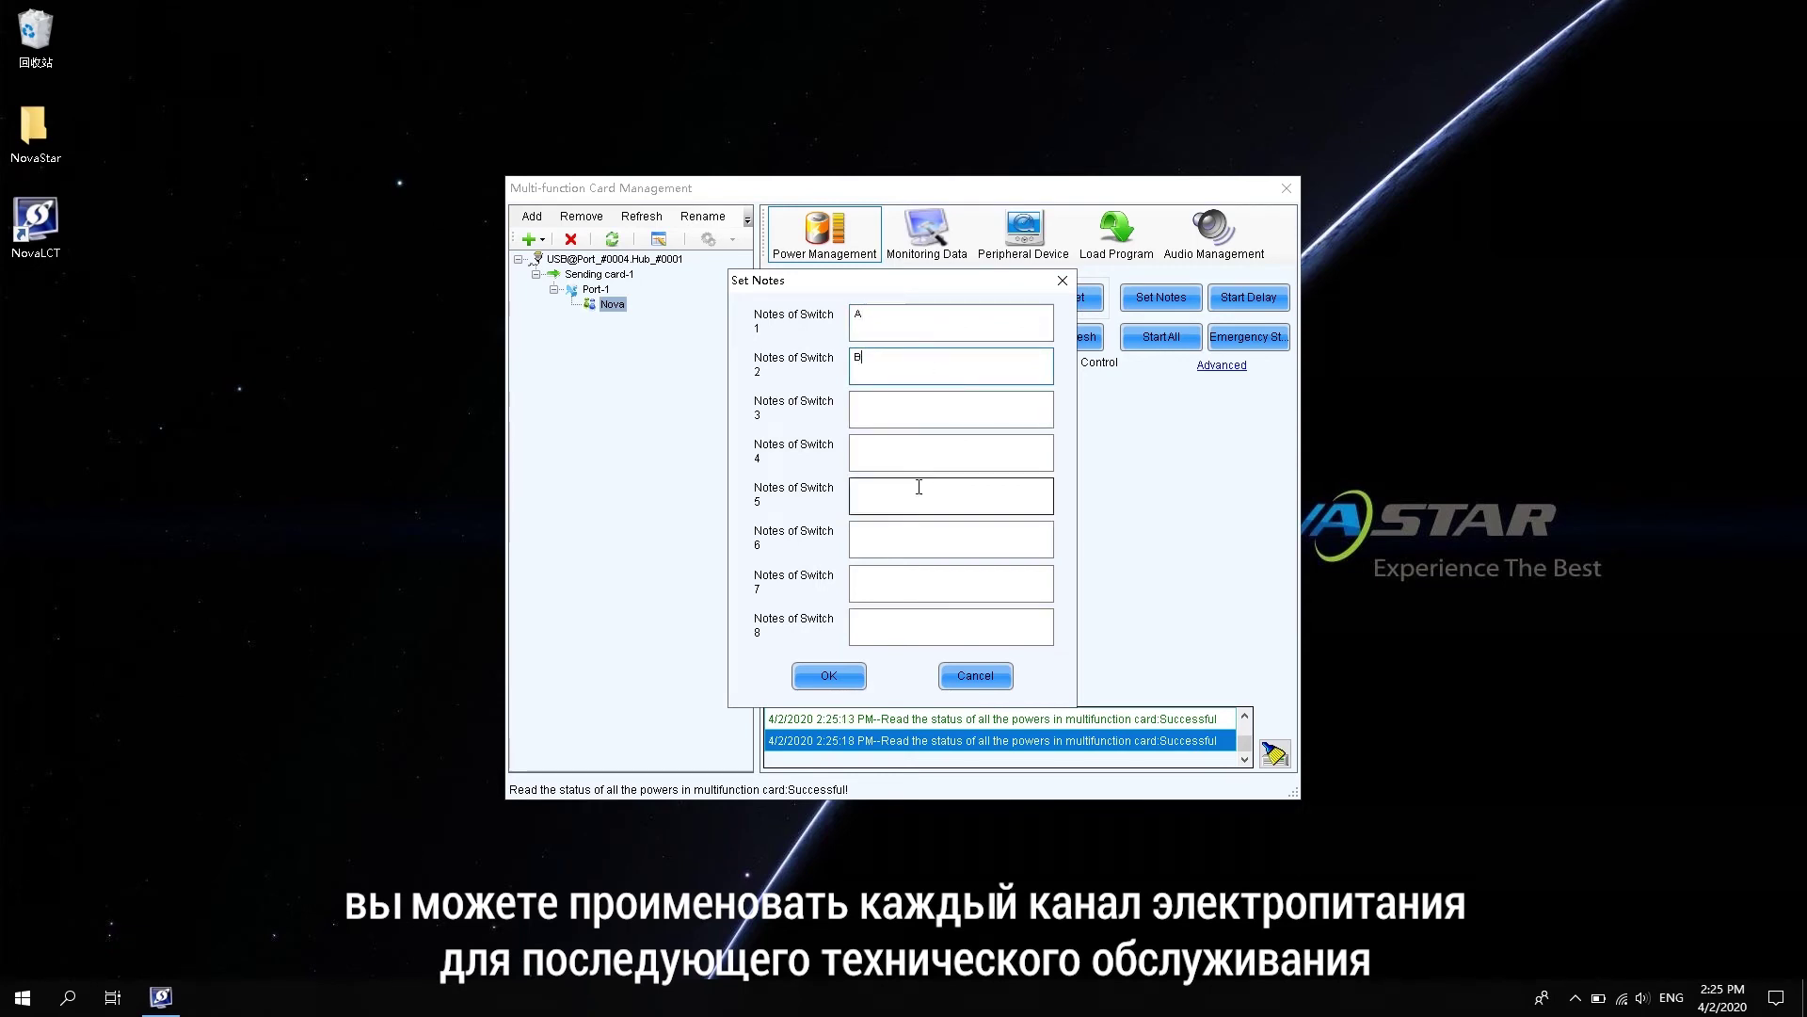
click(841, 677)
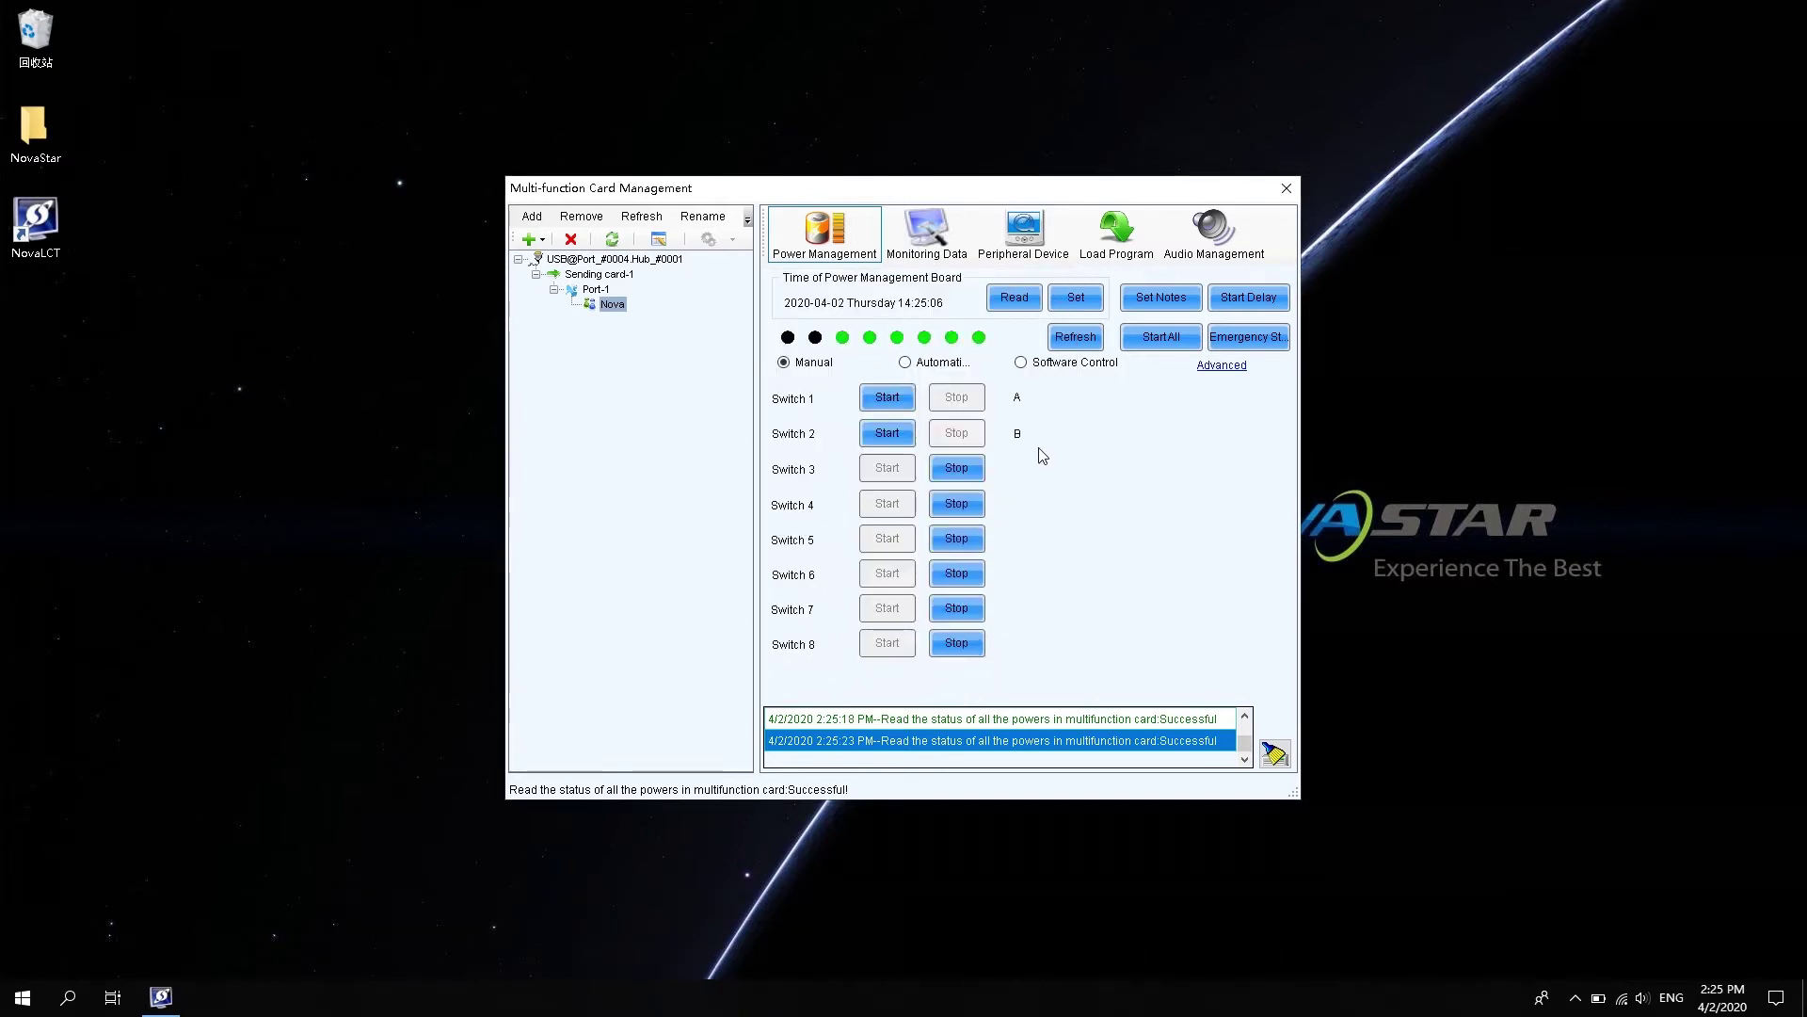
- Set the power switches' start delay time to 5 seconds
click(1240, 299)
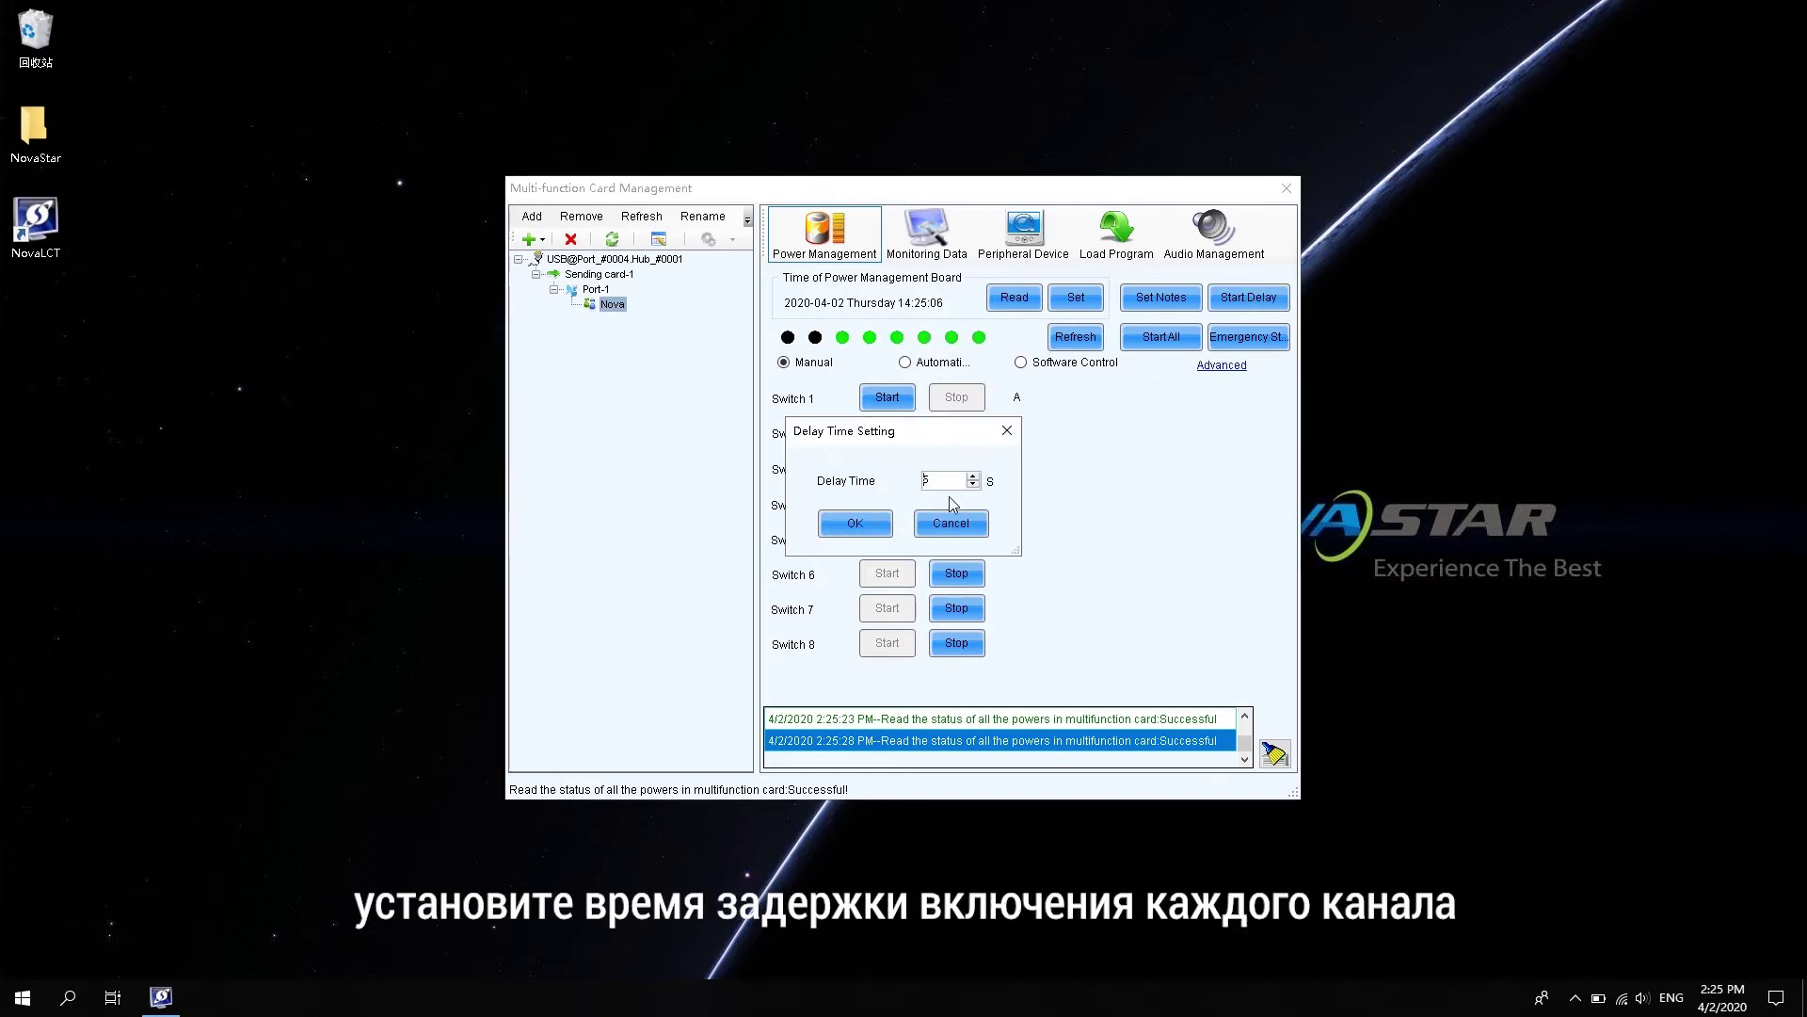
click(867, 523)
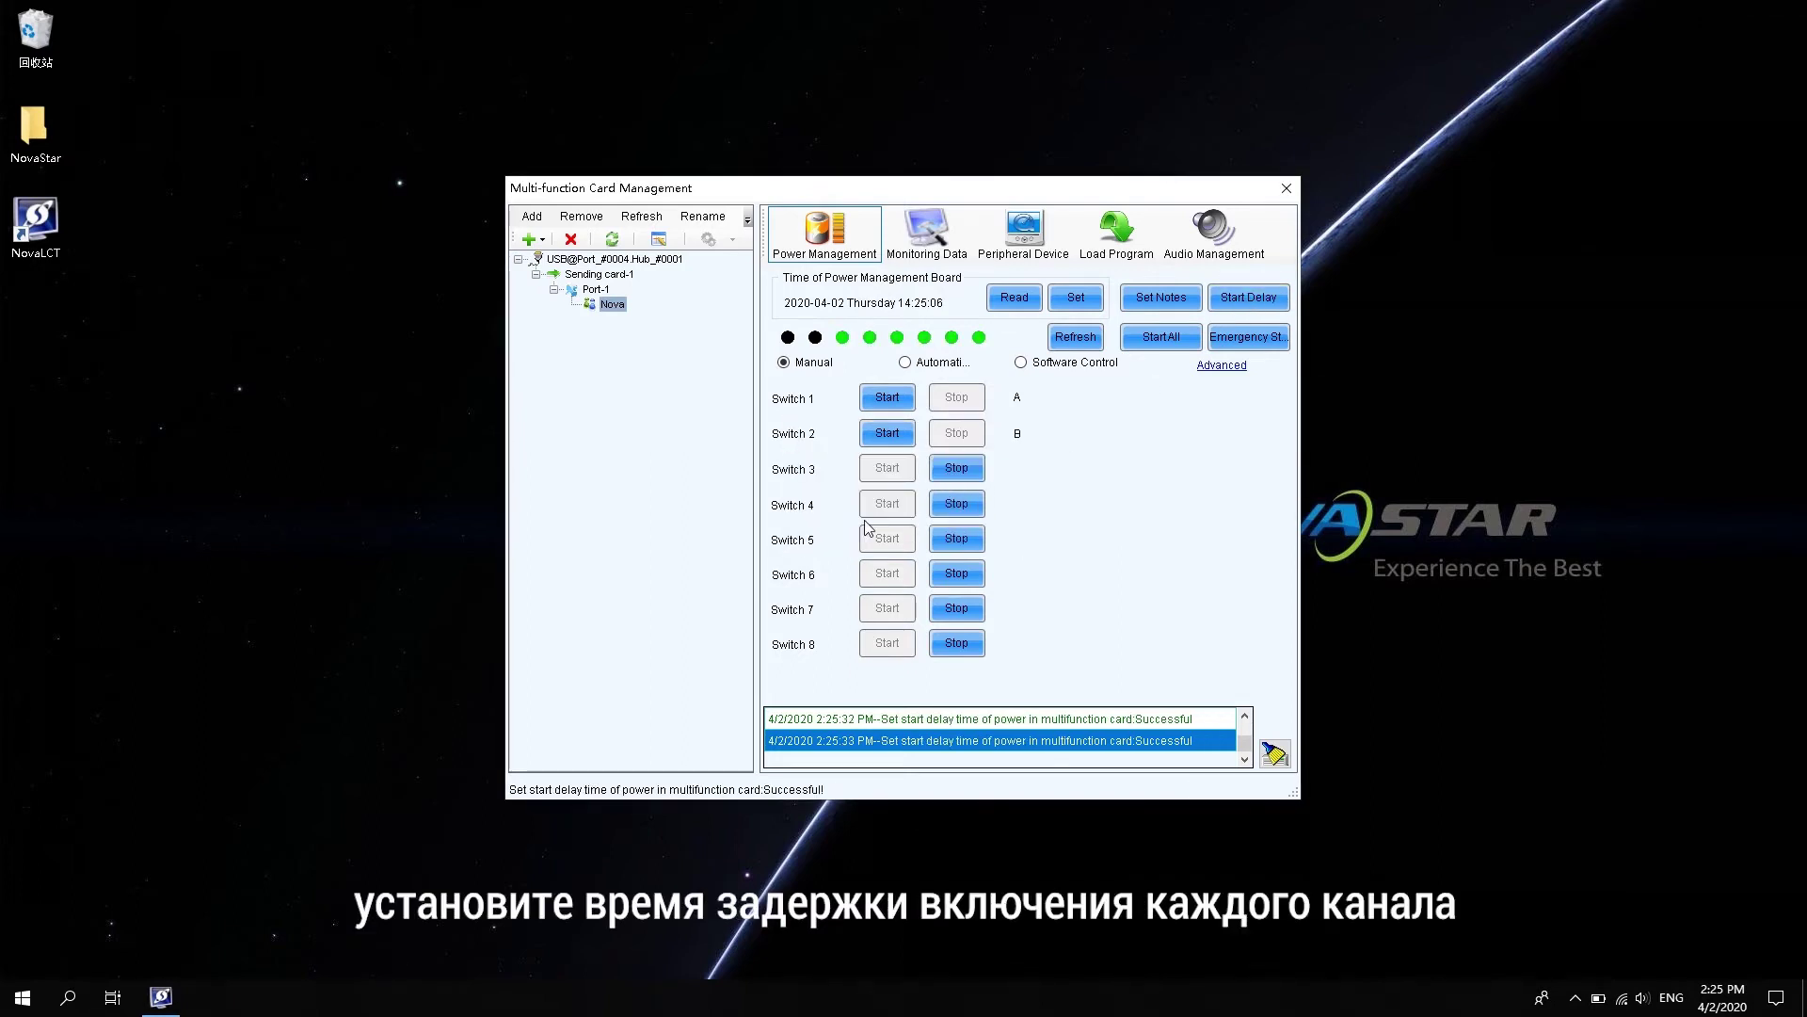
- Emergency-stop all power channels, switch all eight back on, and refresh the board status
click(1260, 339)
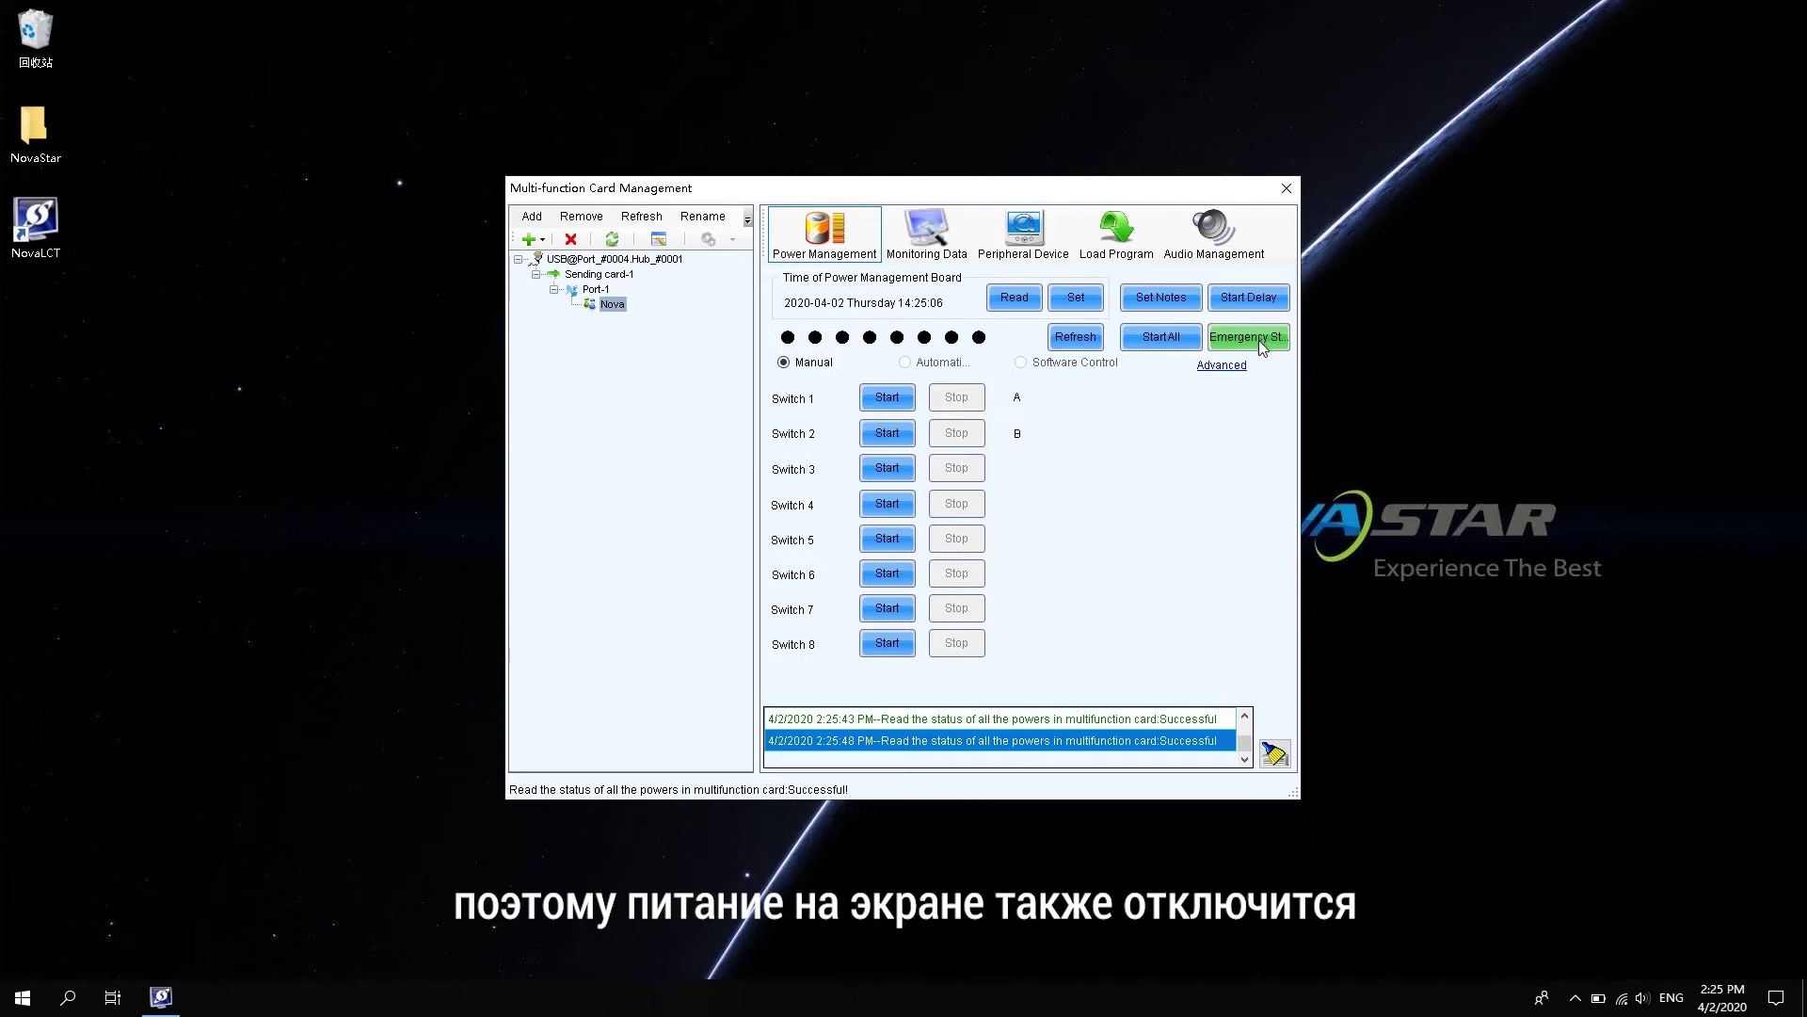
click(1167, 345)
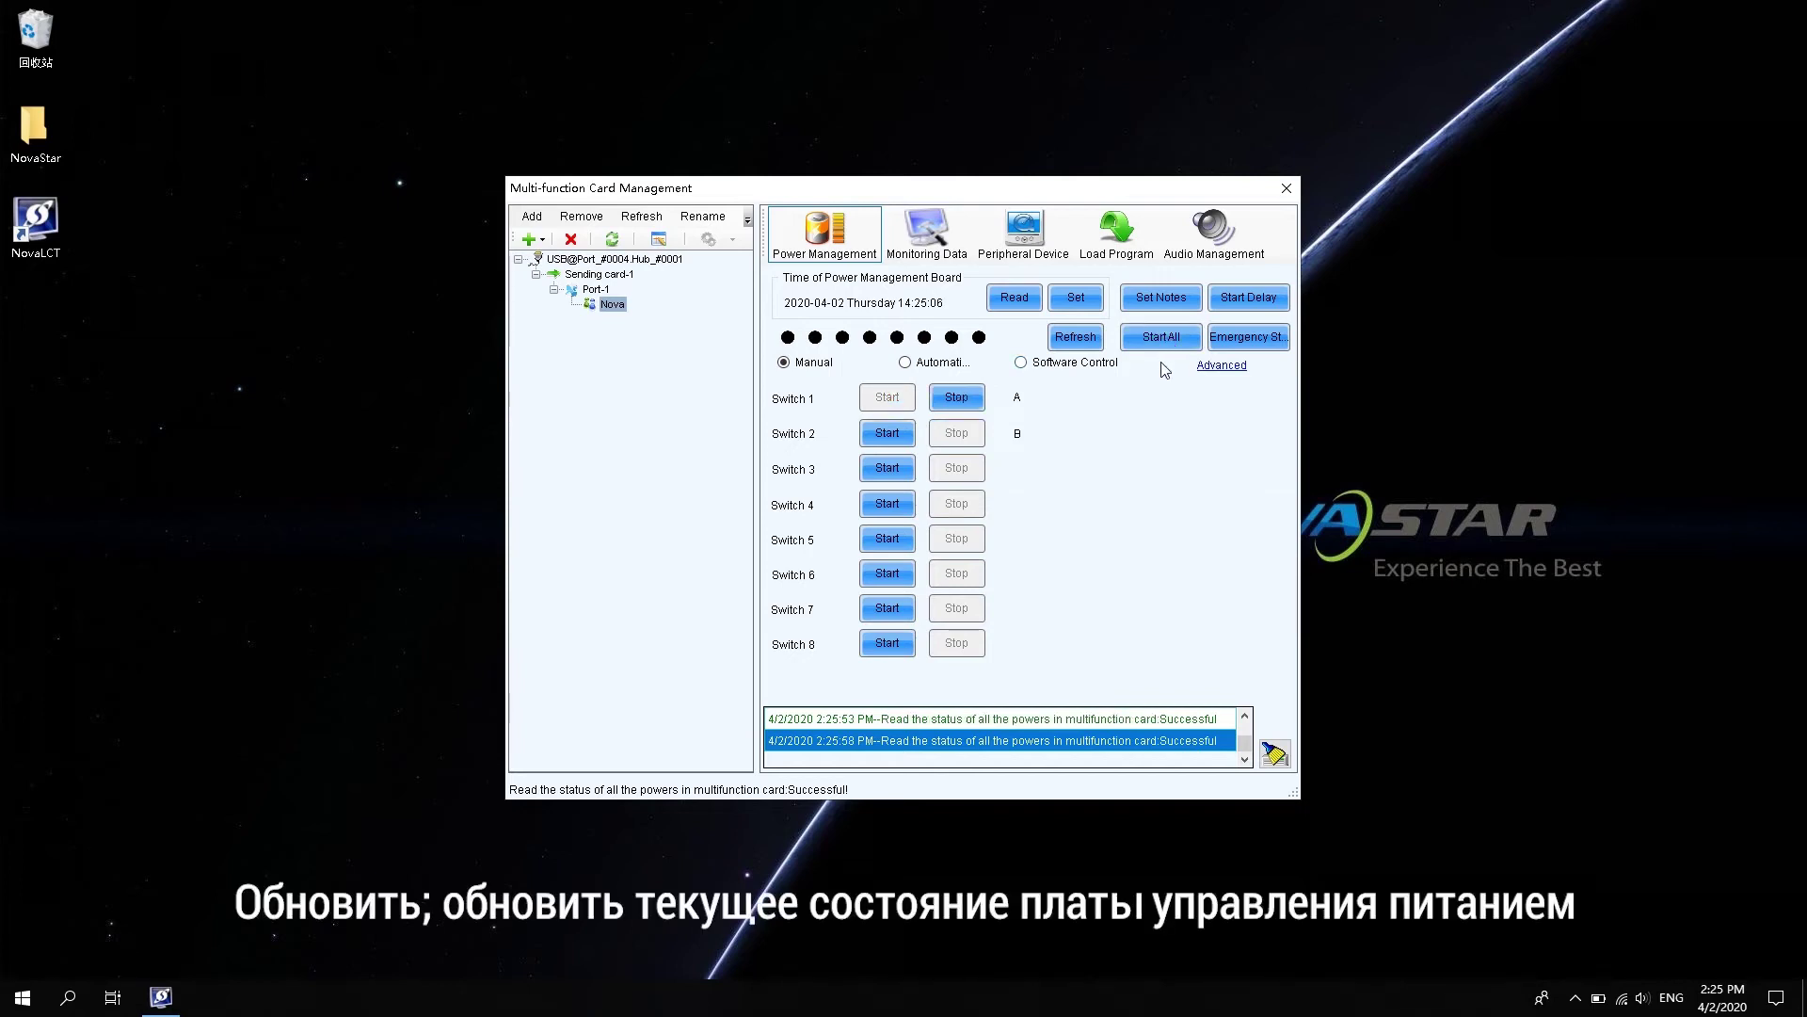
click(1076, 337)
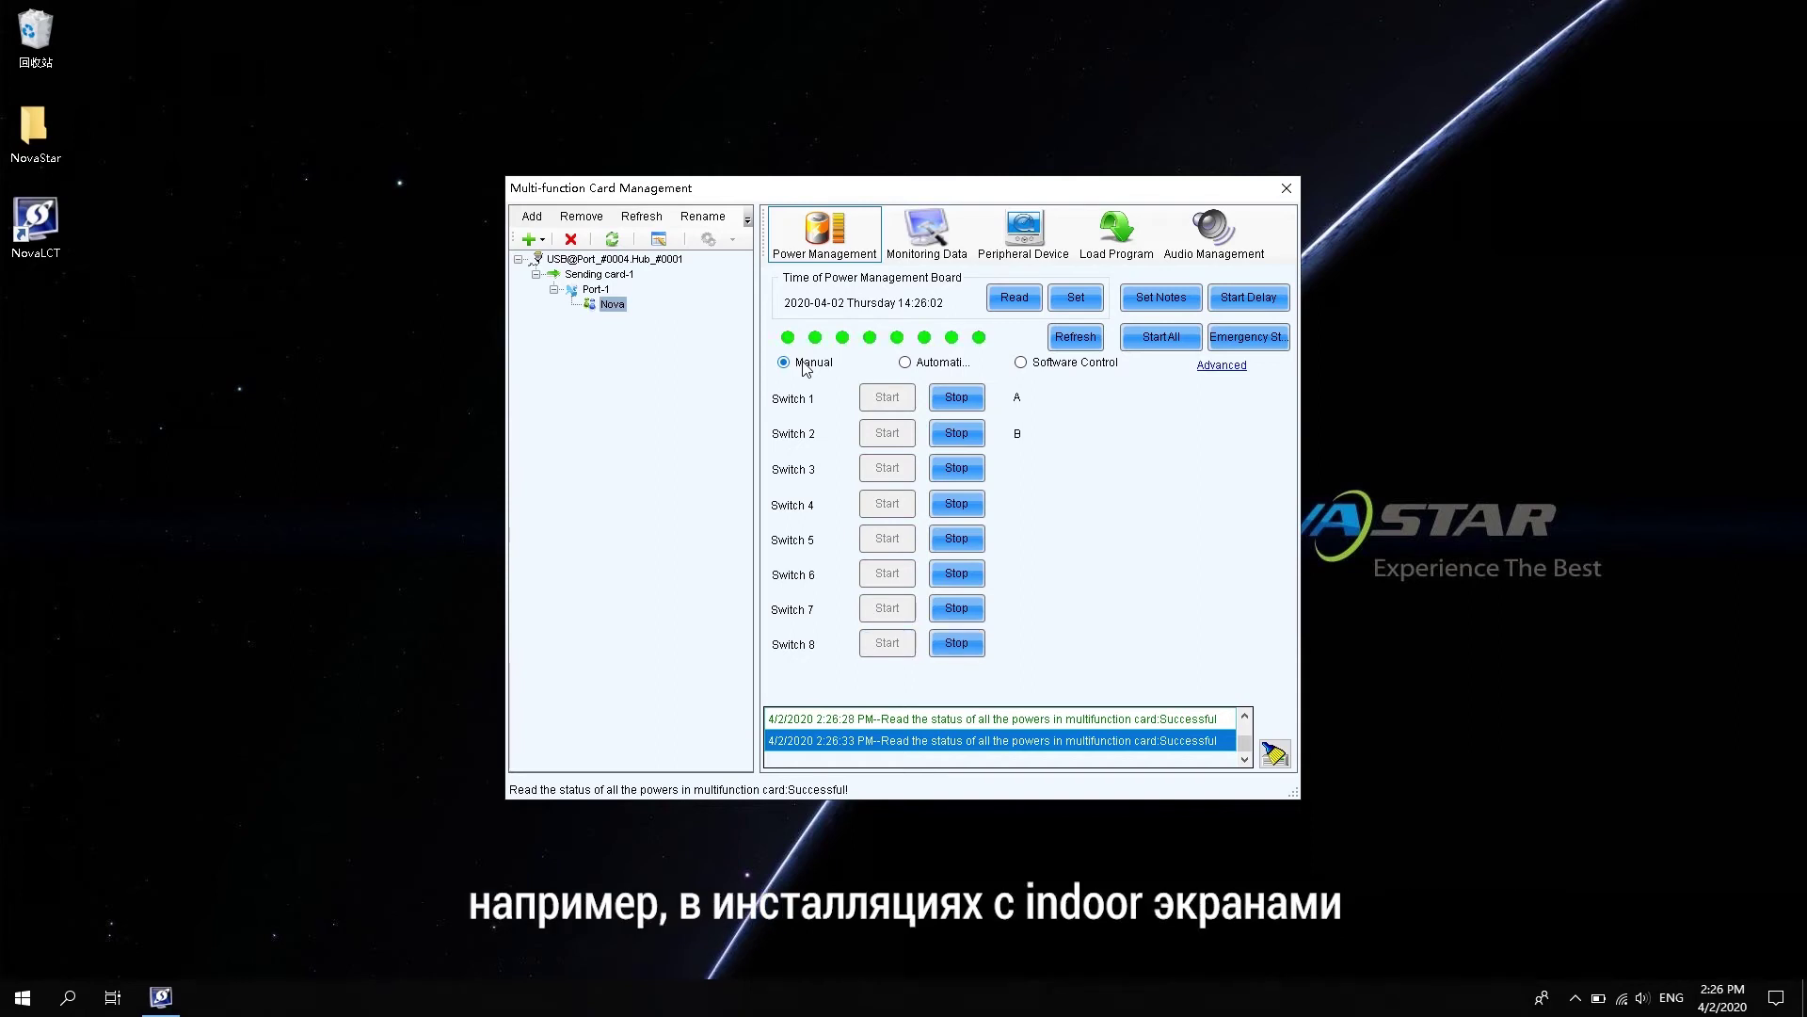
- Stop switches 2–4, turn switch 4 back on, and set power control to Automatic
click(946, 434)
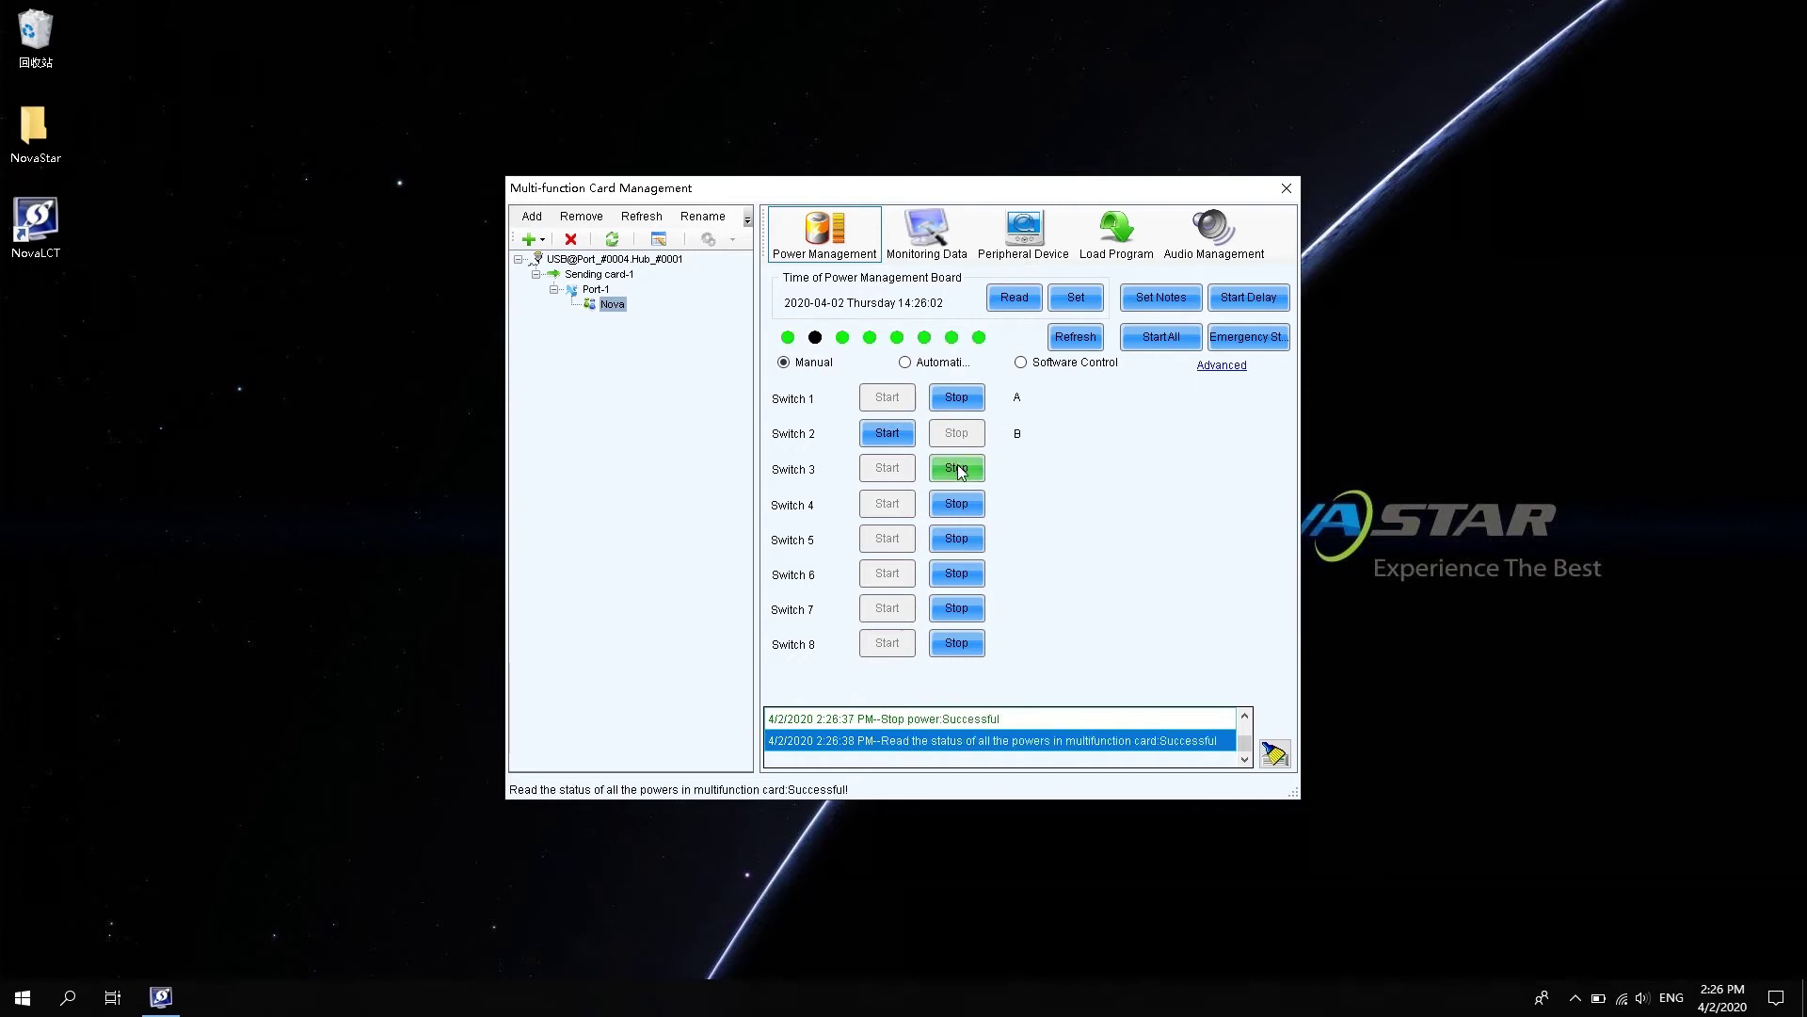
click(966, 478)
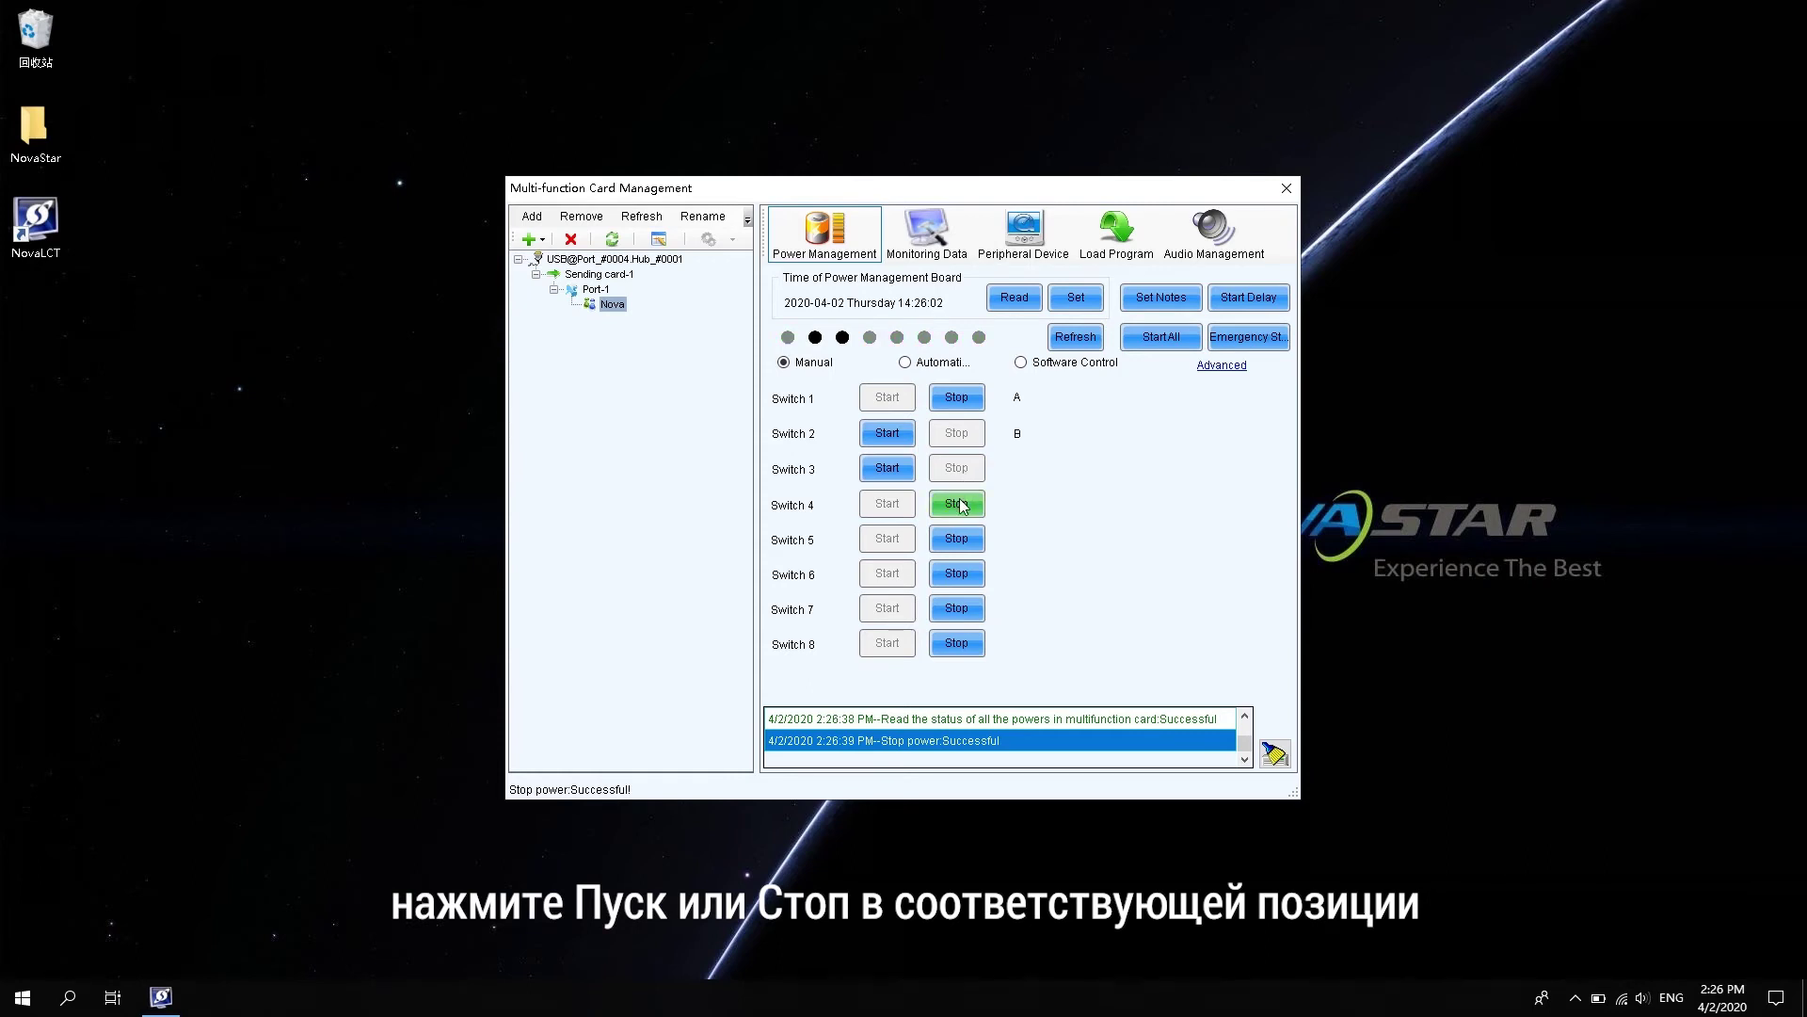
click(961, 504)
click(885, 505)
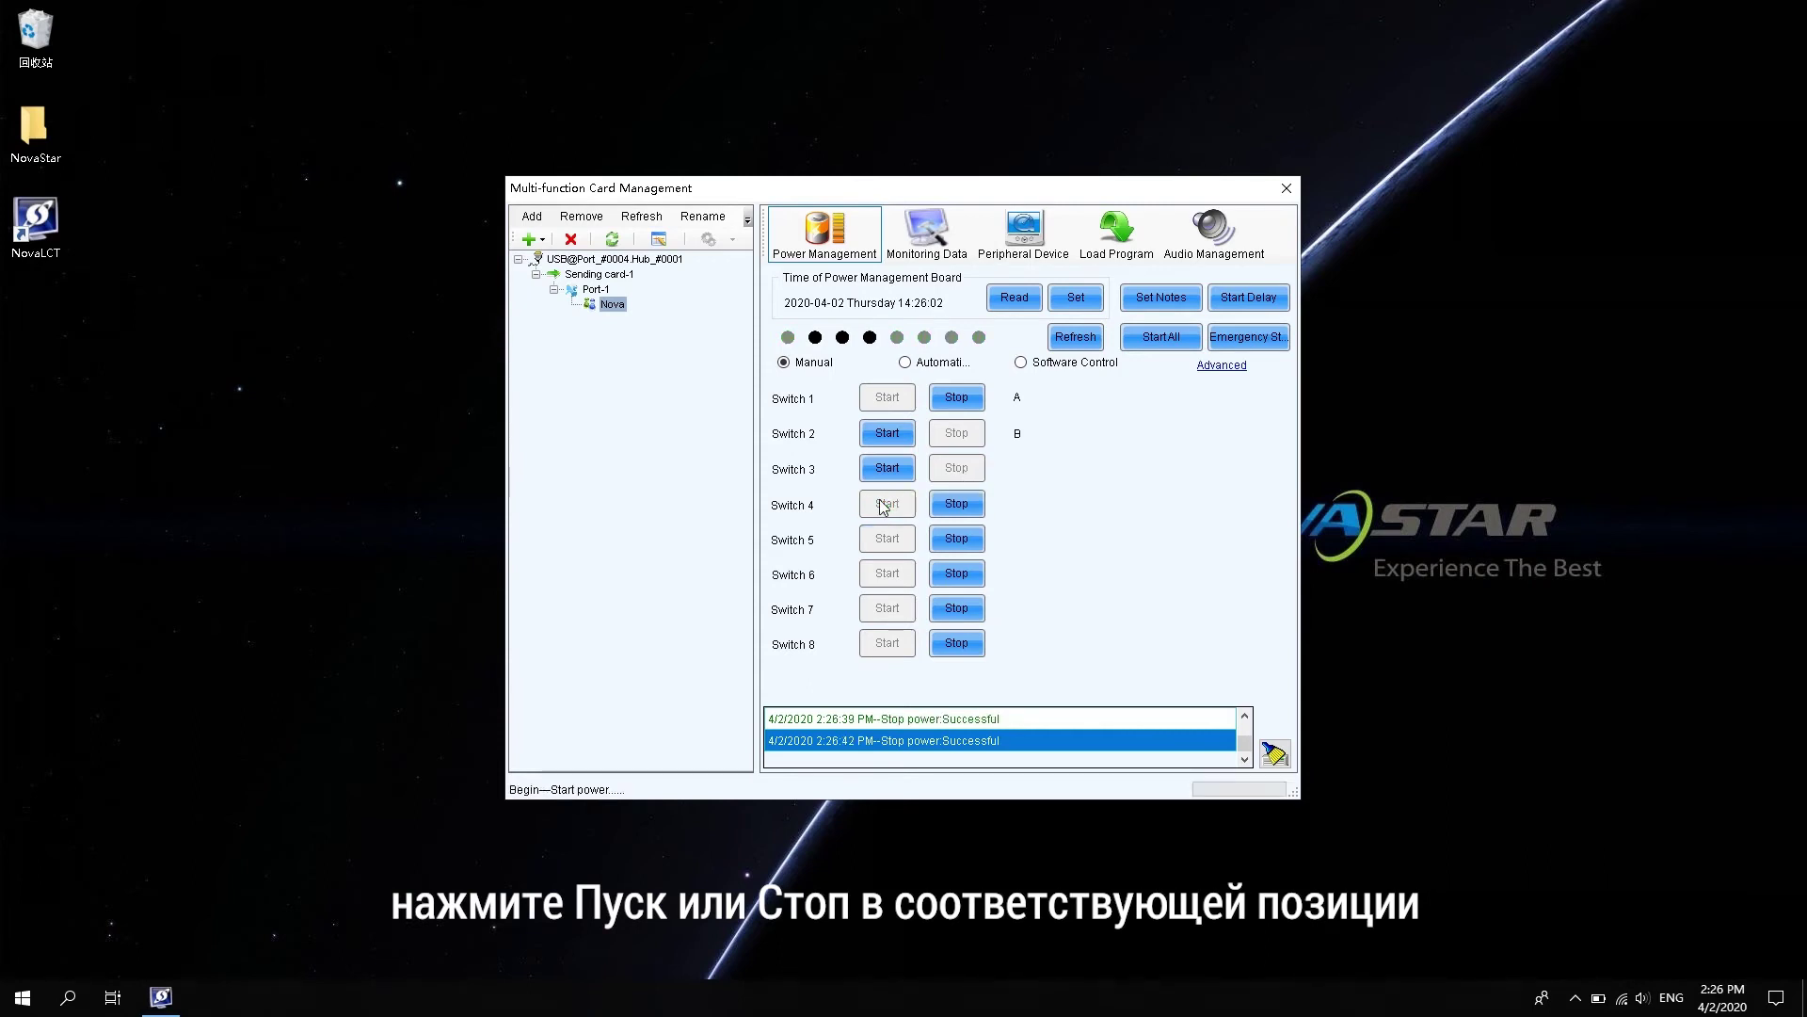
click(934, 365)
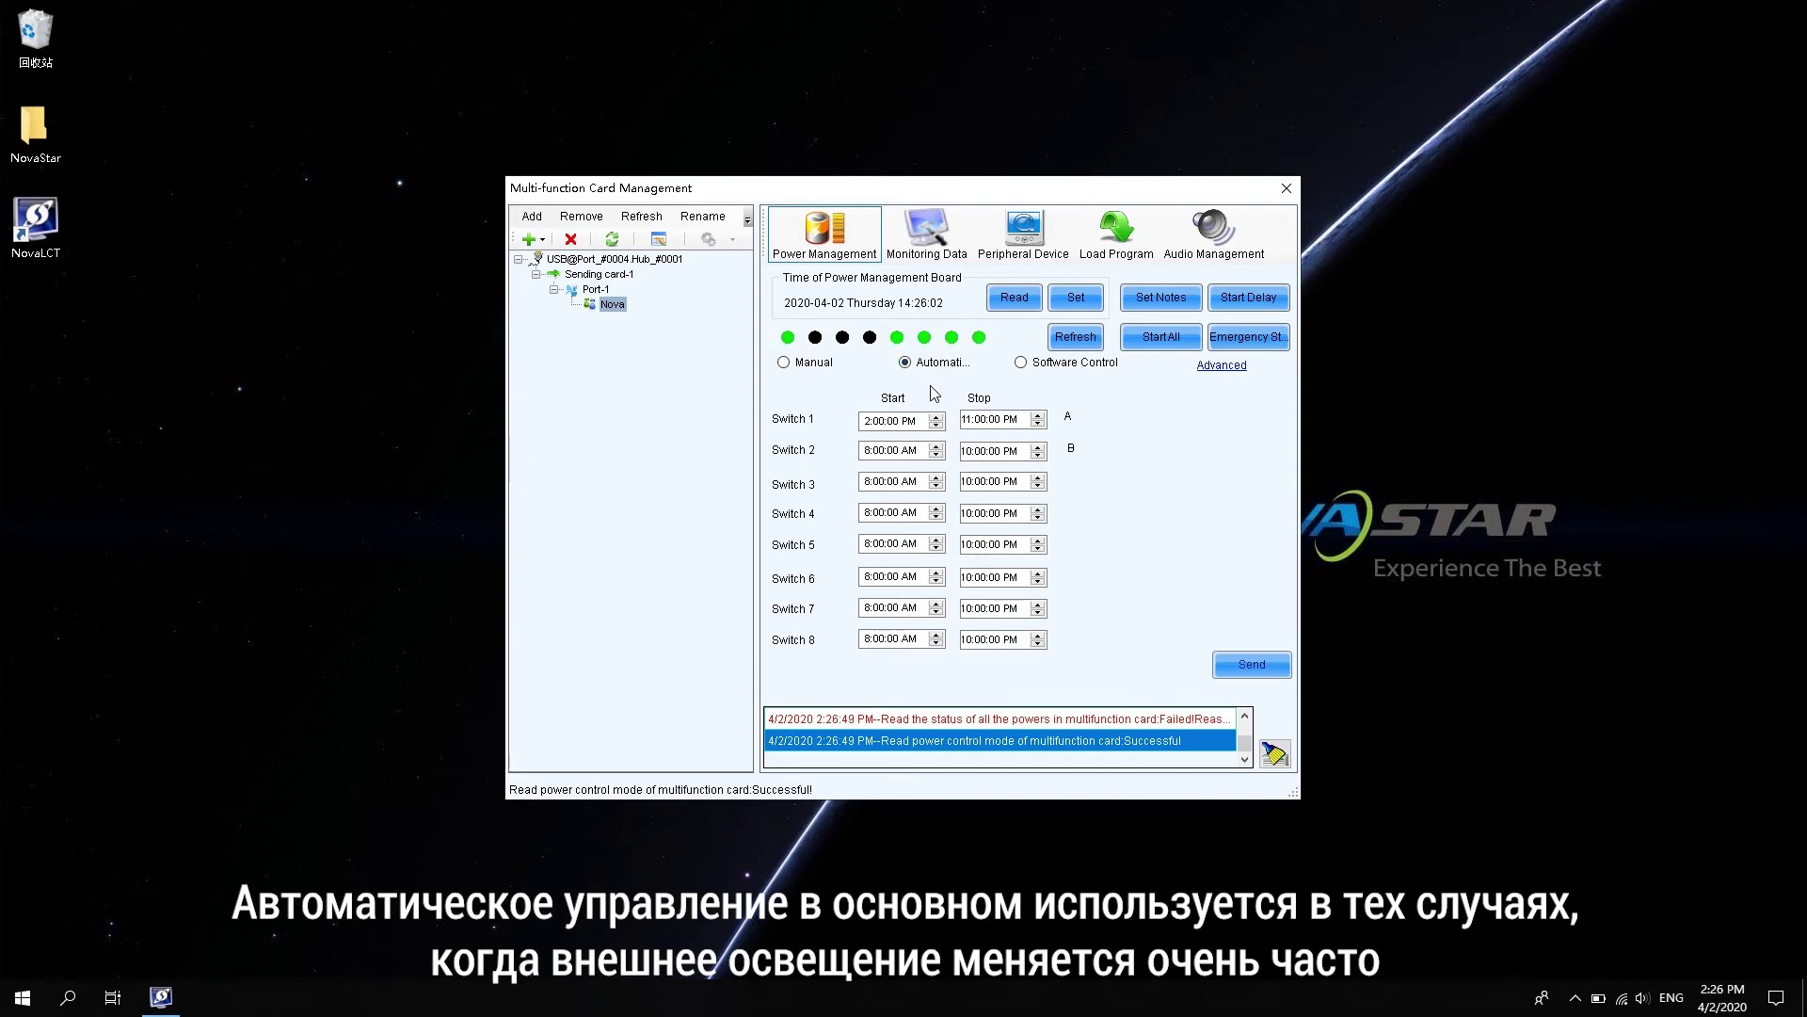
- Send Switch 1's 2:00–11:00 PM automatic times to the card, then choose Software Control
click(895, 420)
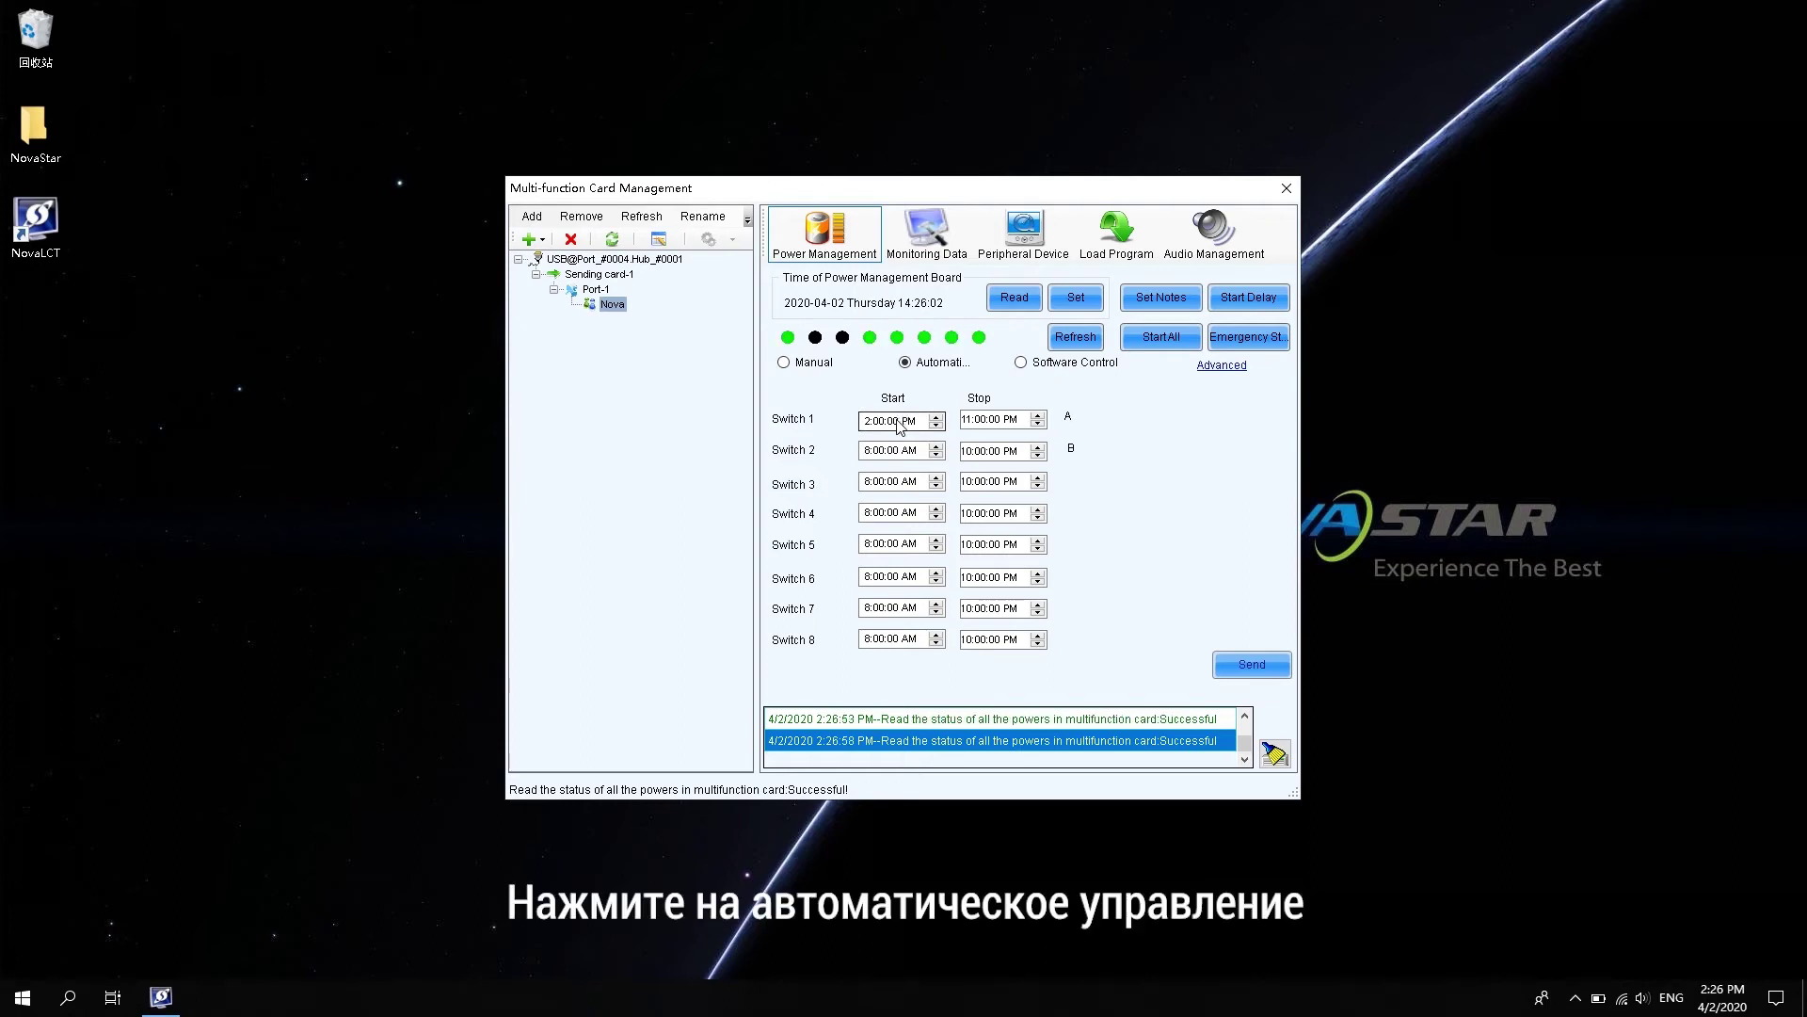
click(970, 420)
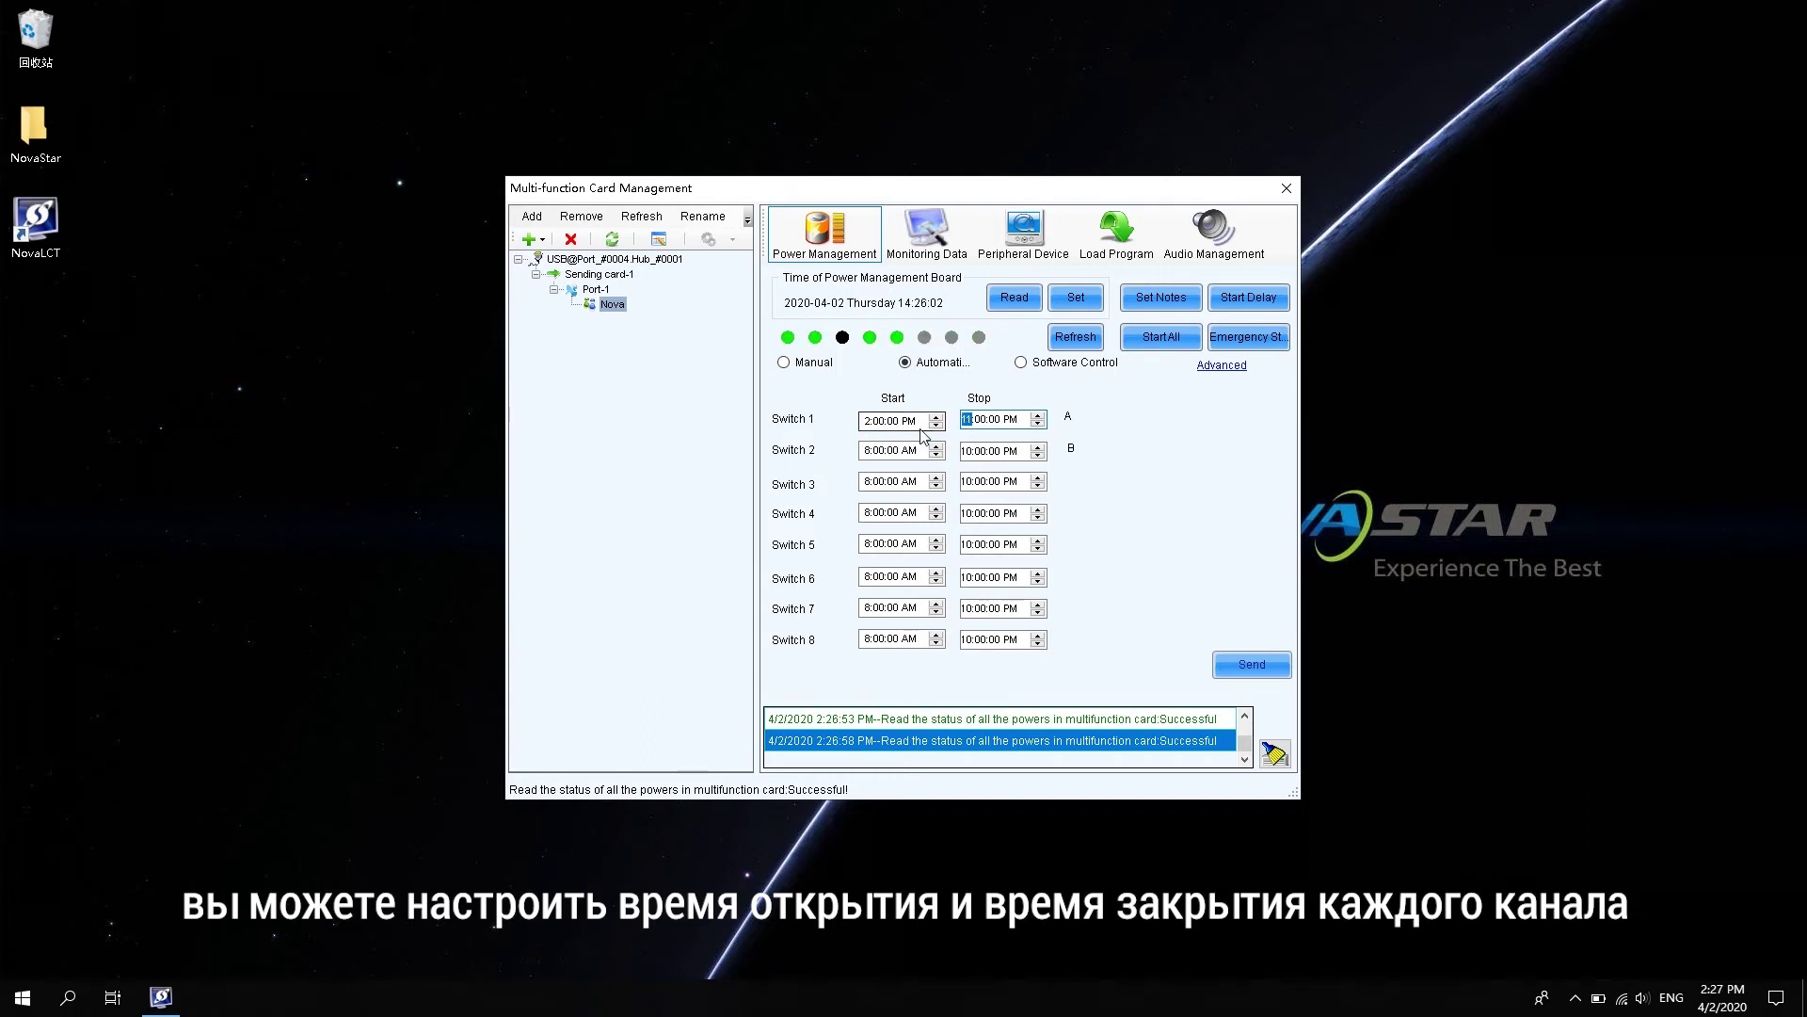
click(878, 421)
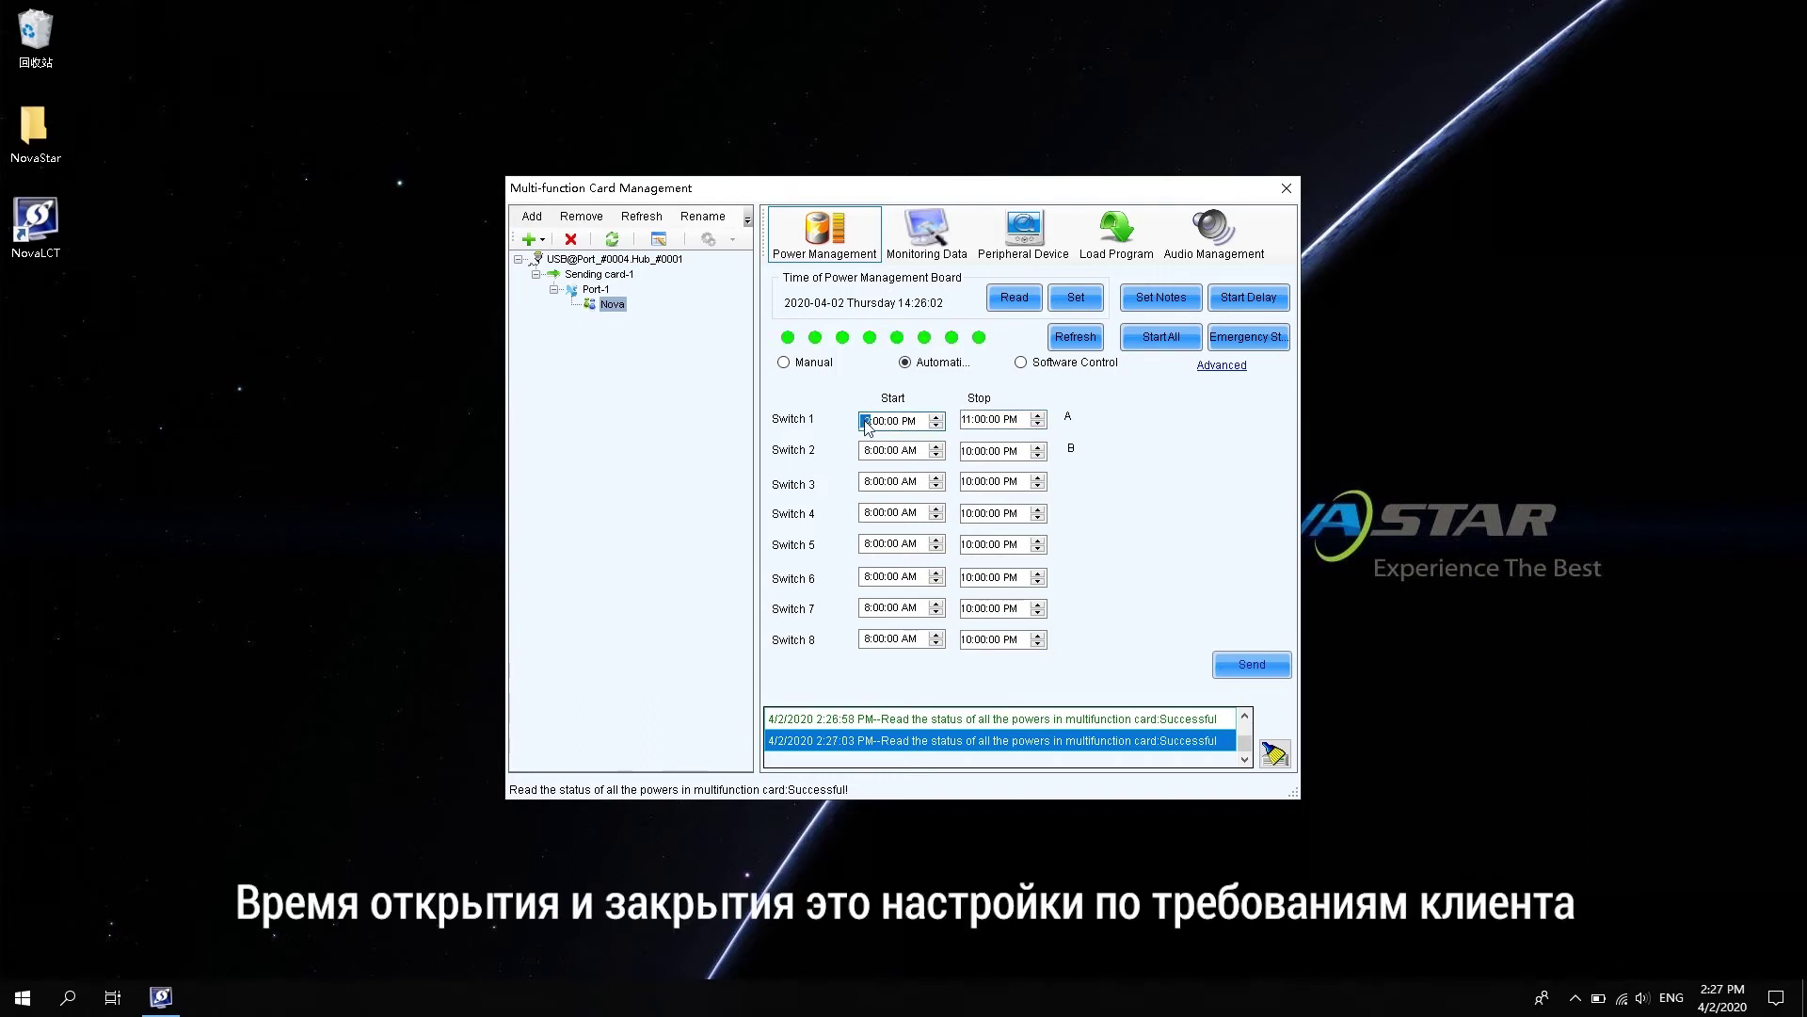
key(Left)
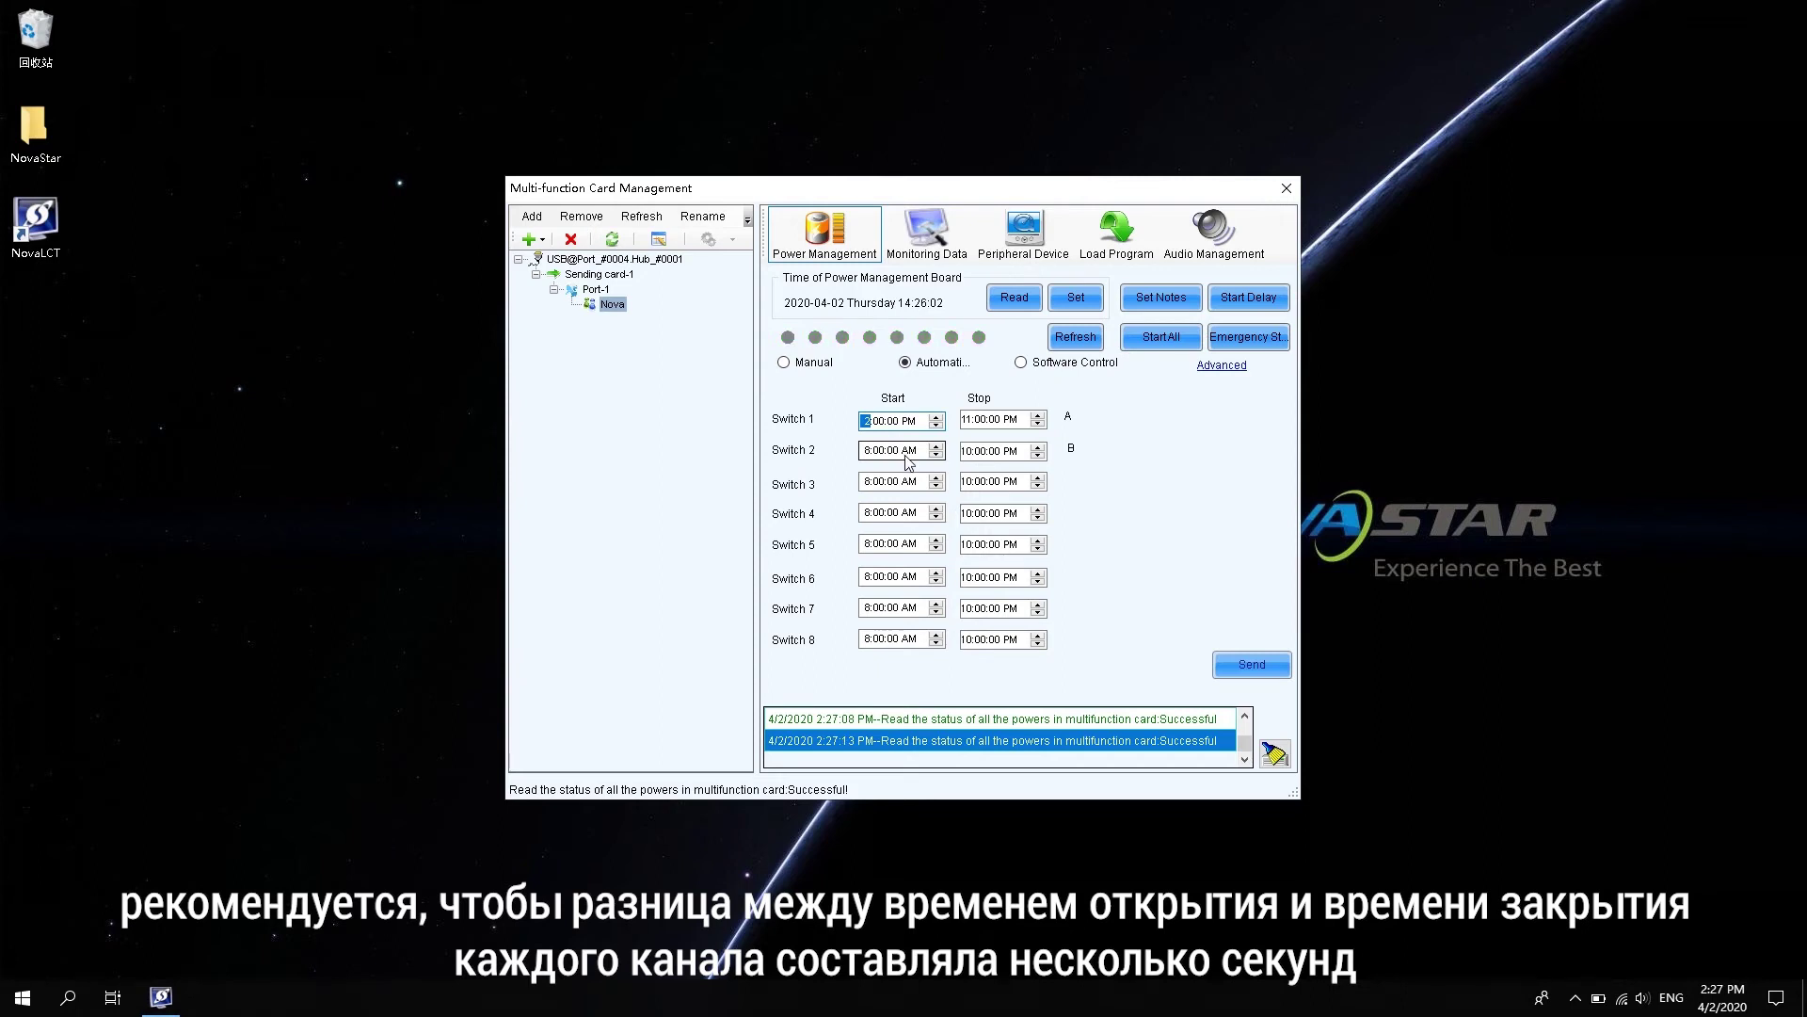
click(1242, 665)
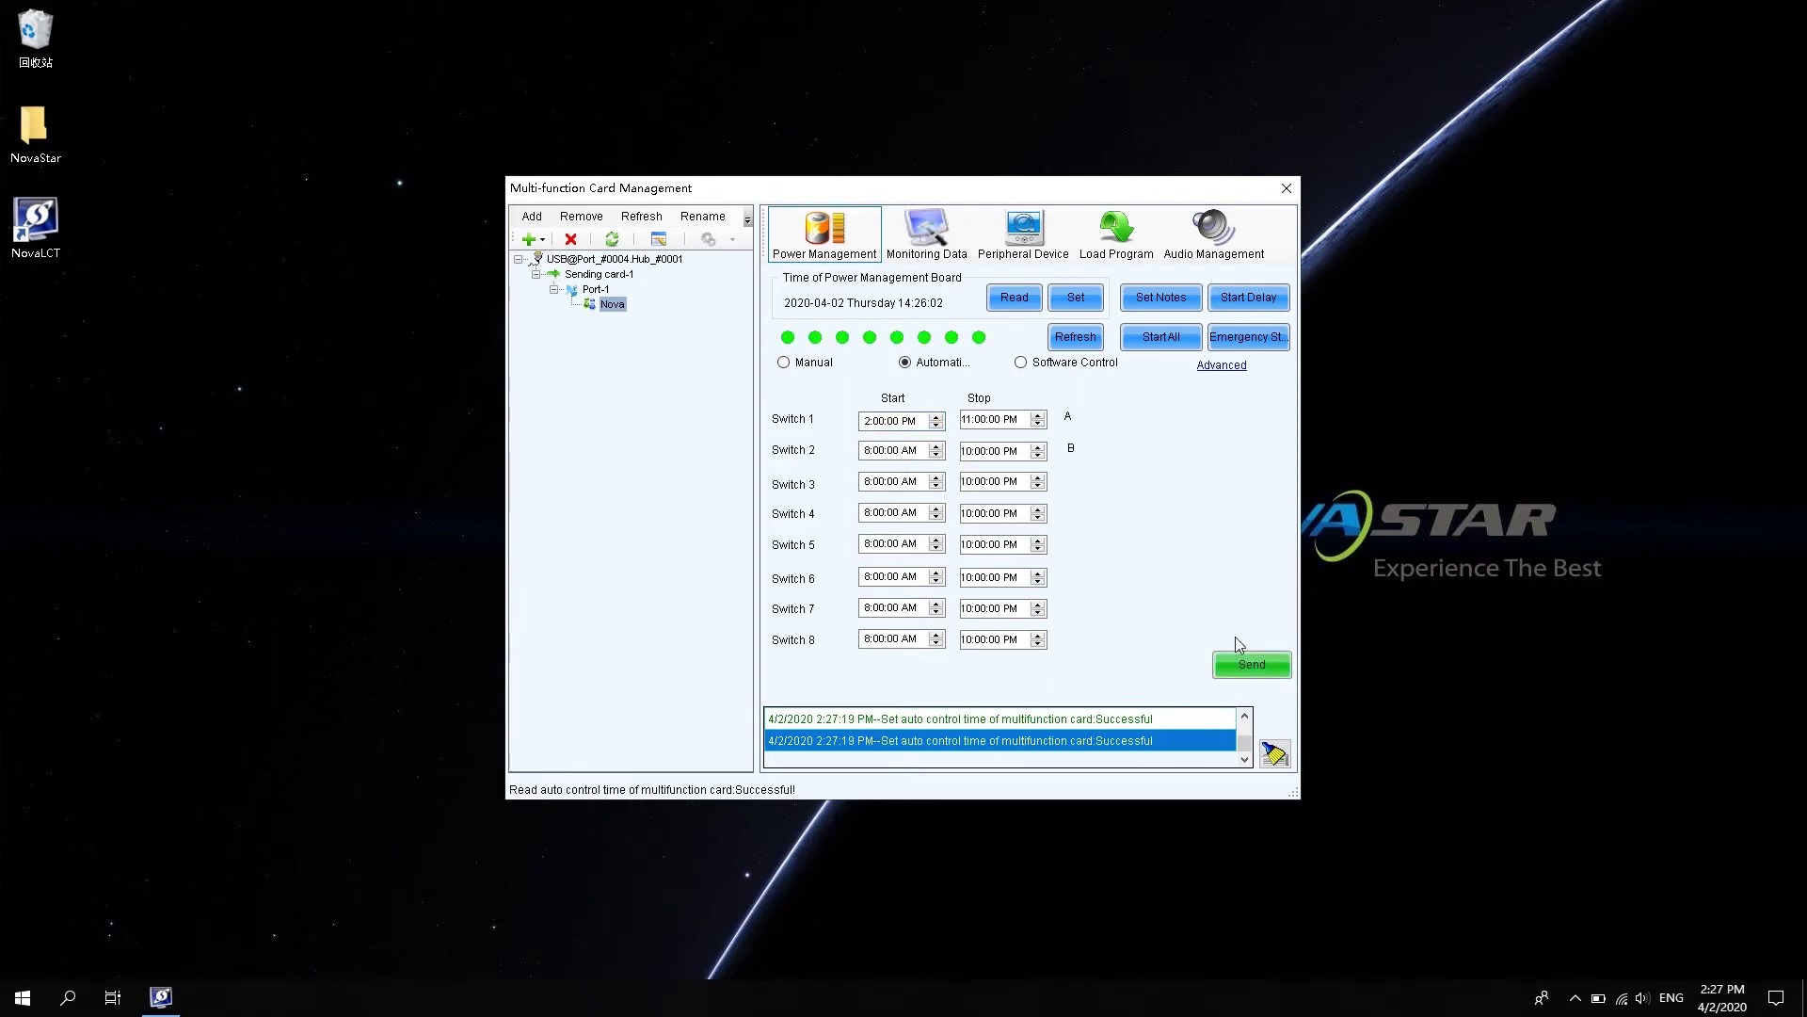
click(1058, 364)
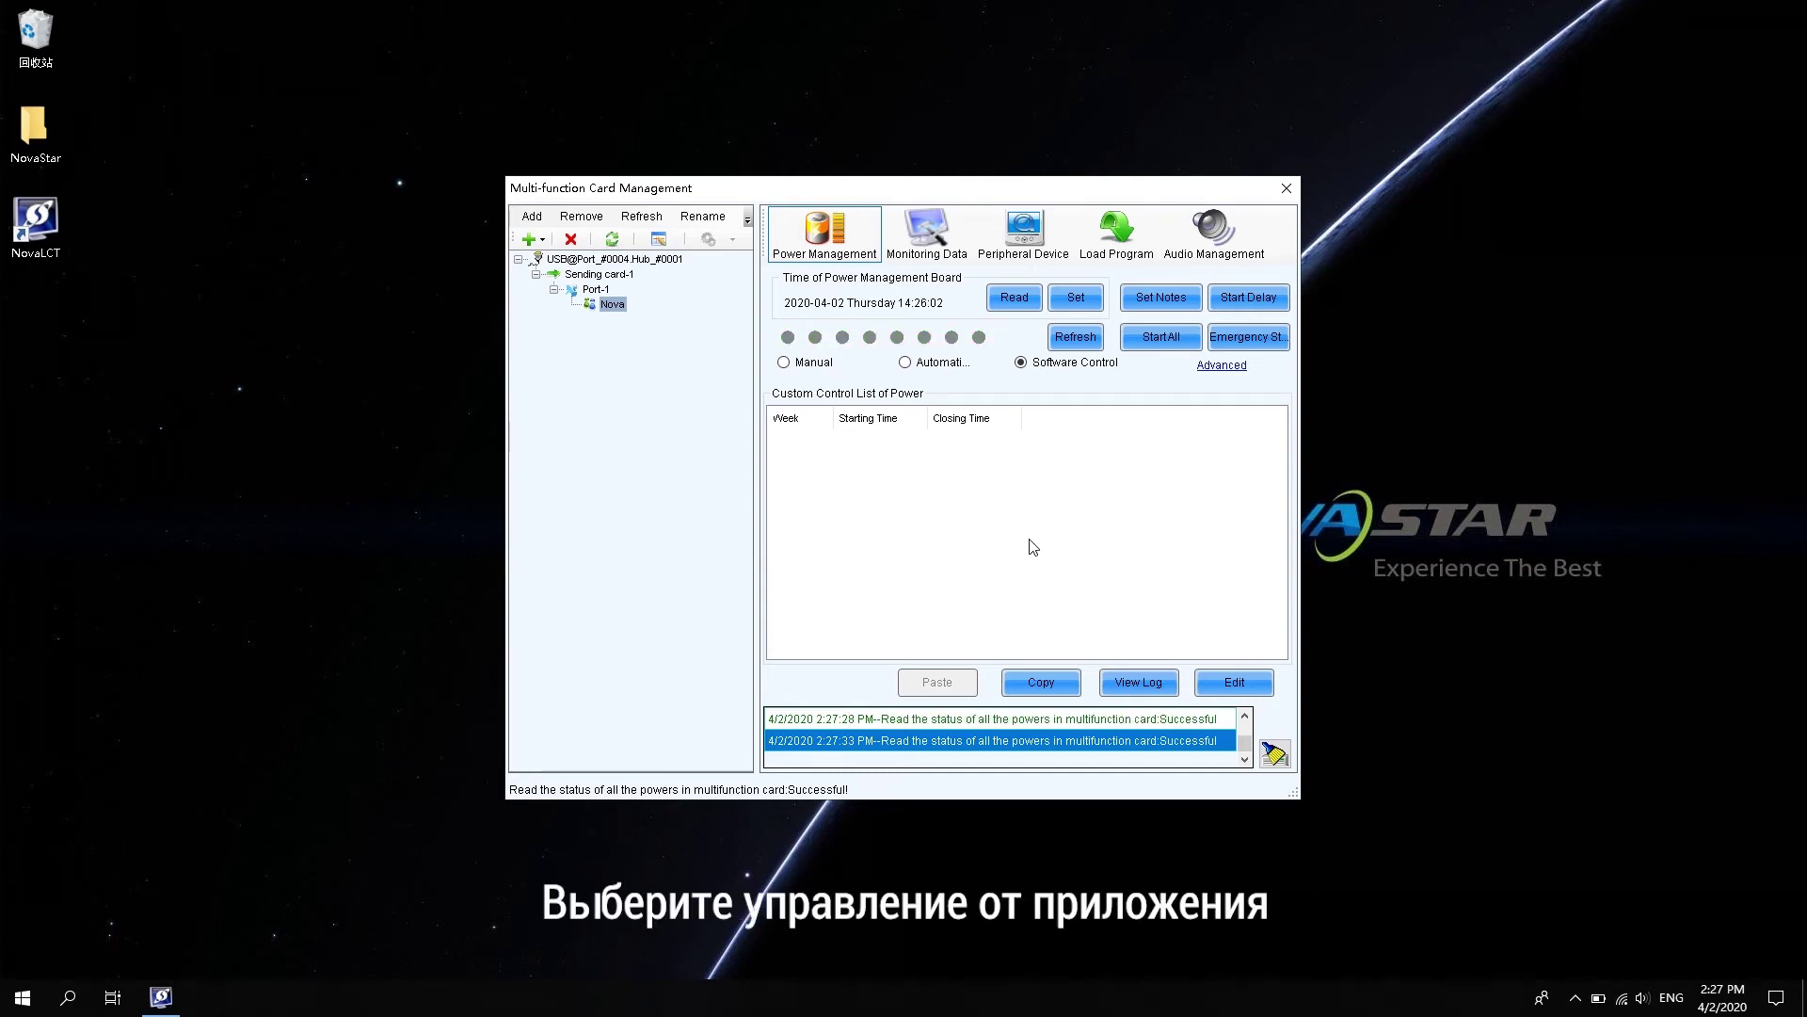
- Add Tuesday 2:27:38–2:30:38 PM custom power entries for switches 1 and 2
click(1238, 690)
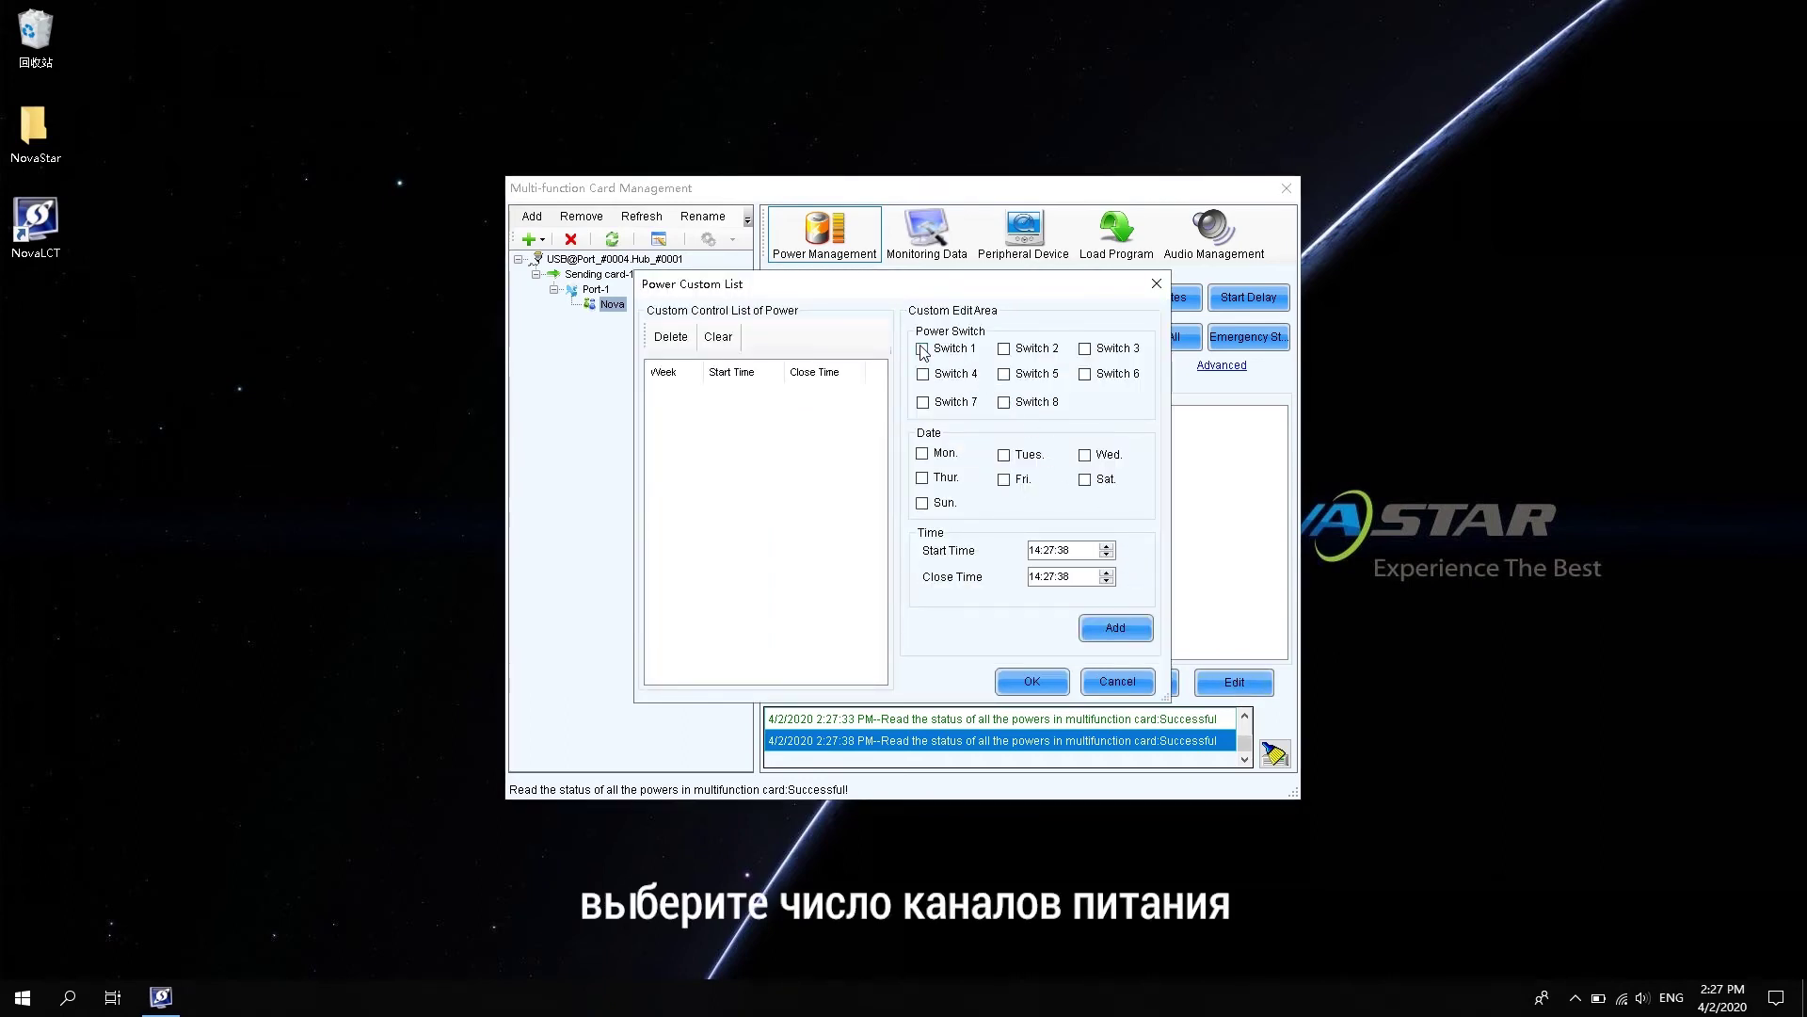
click(923, 350)
click(1004, 351)
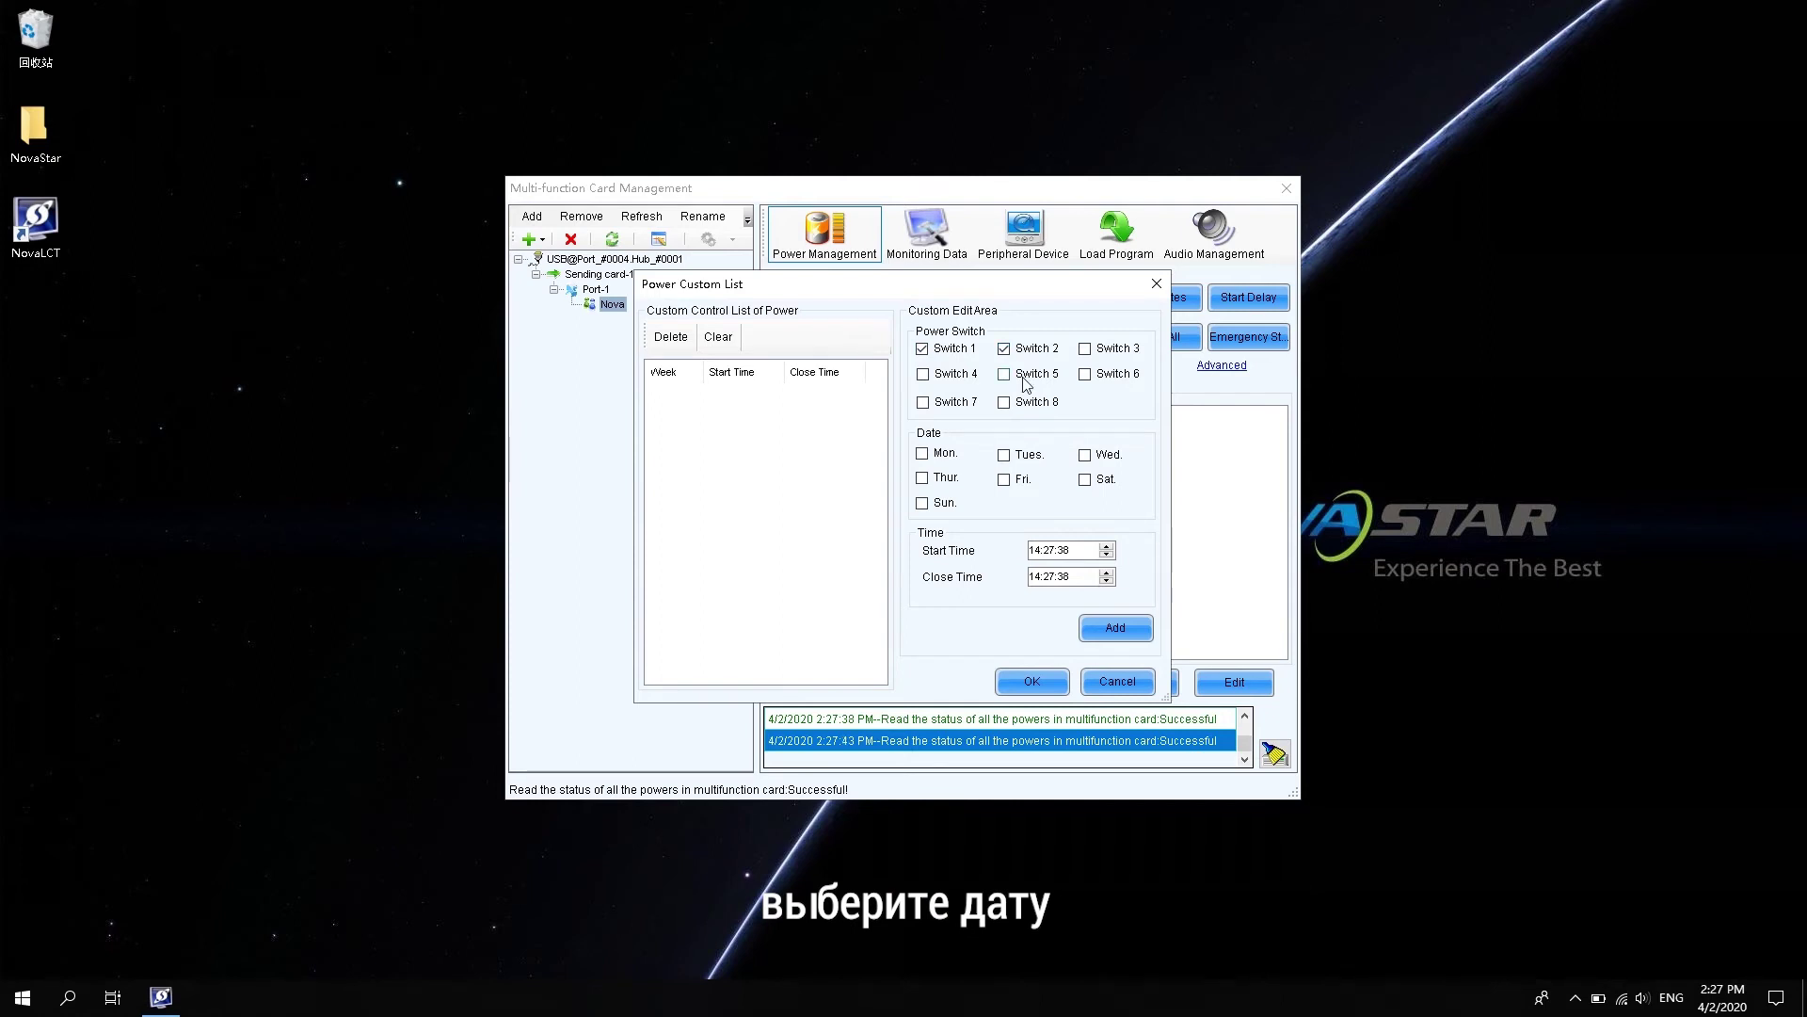
click(1005, 456)
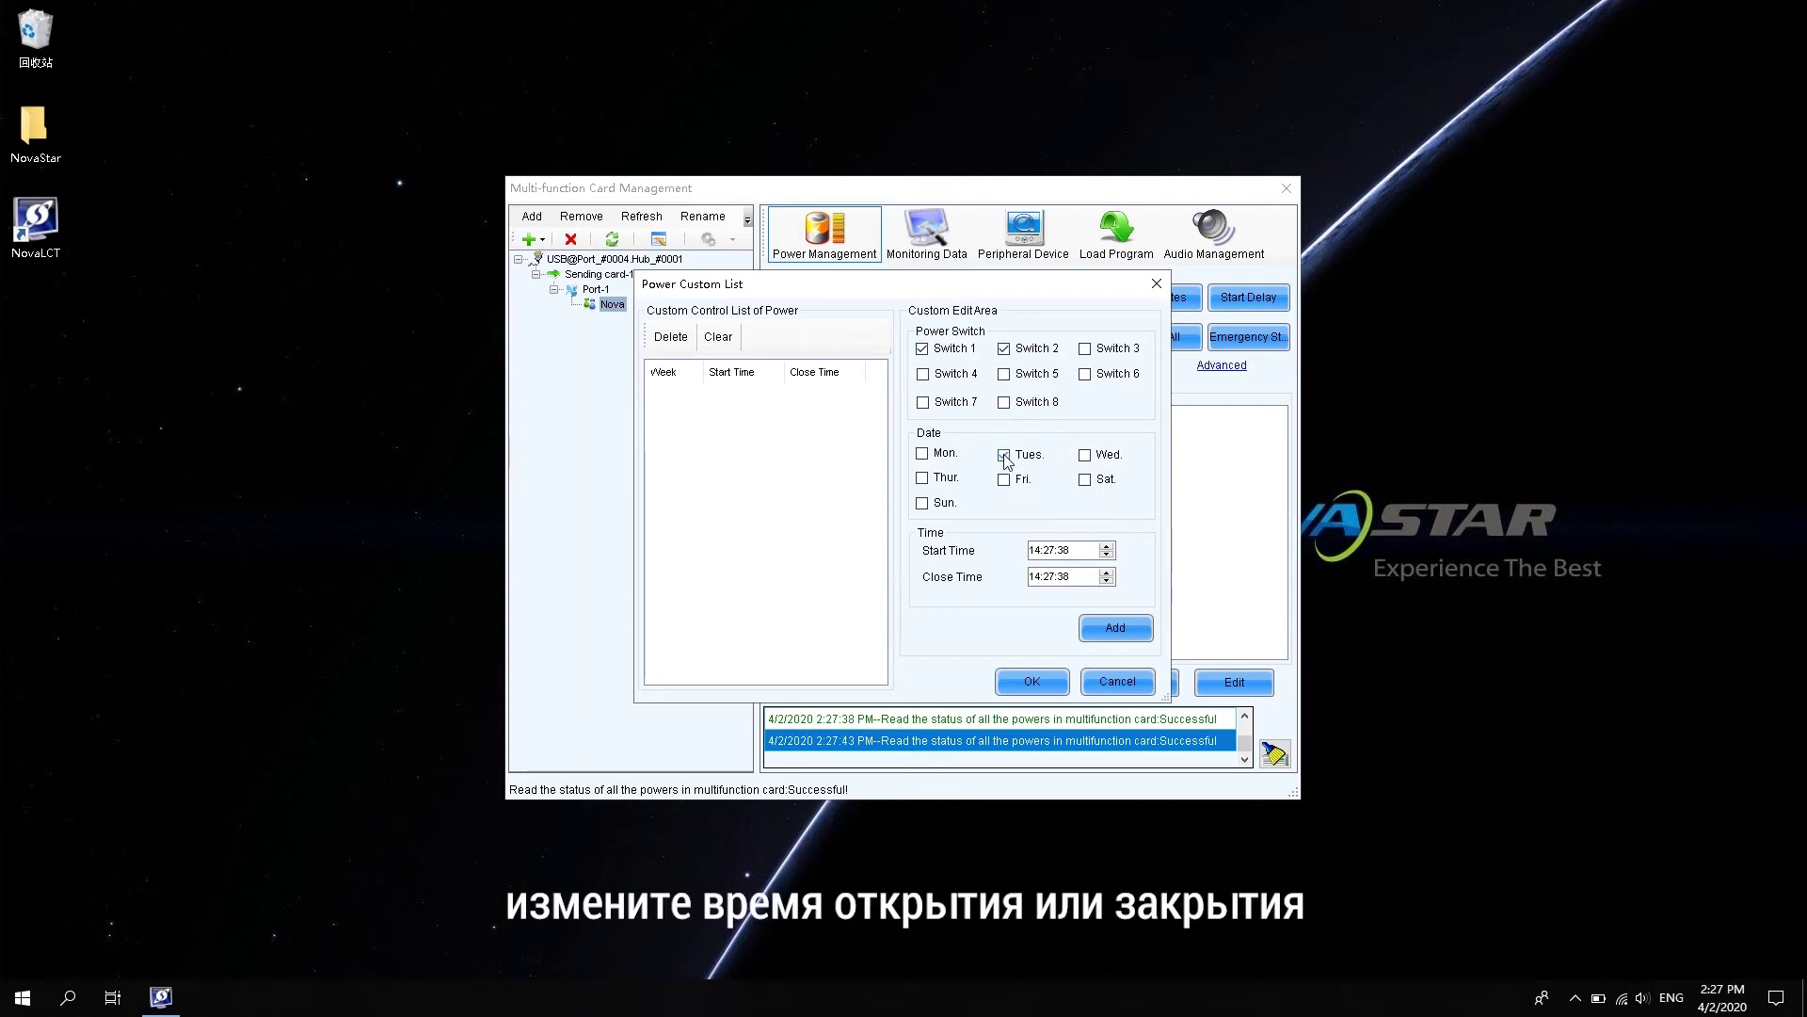
click(1050, 551)
click(1048, 577)
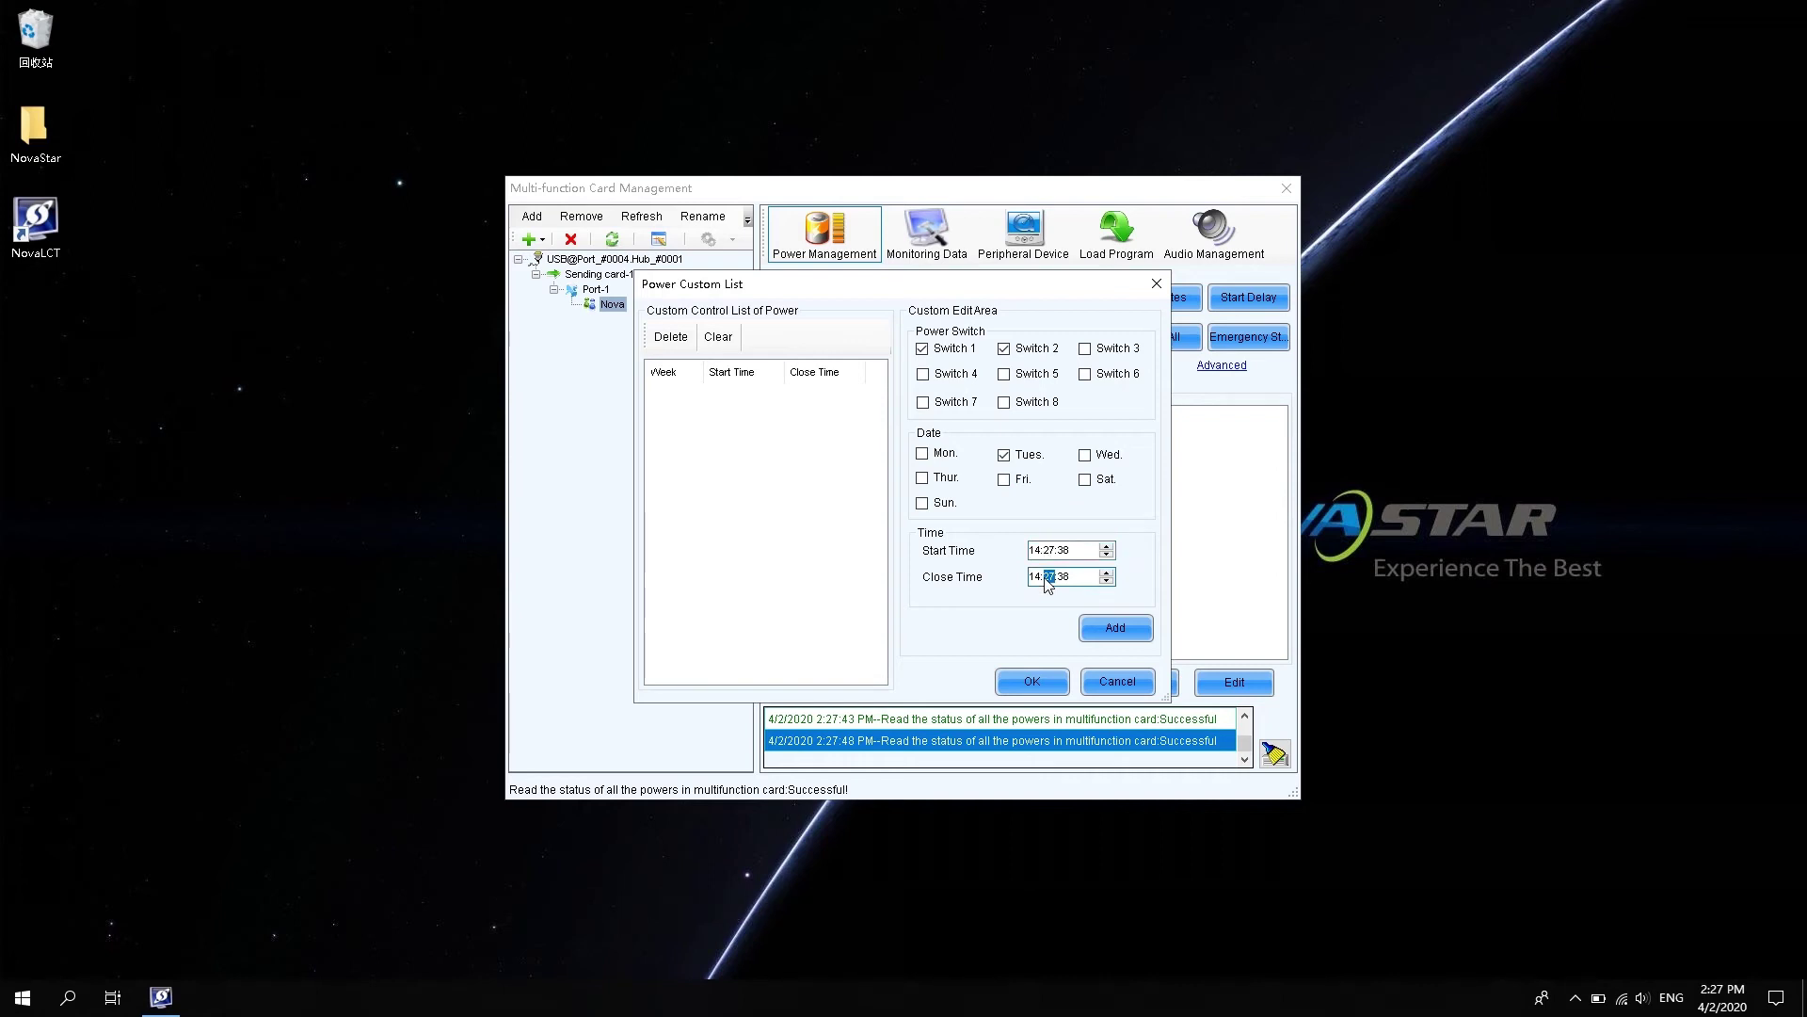
click(1117, 633)
click(1032, 681)
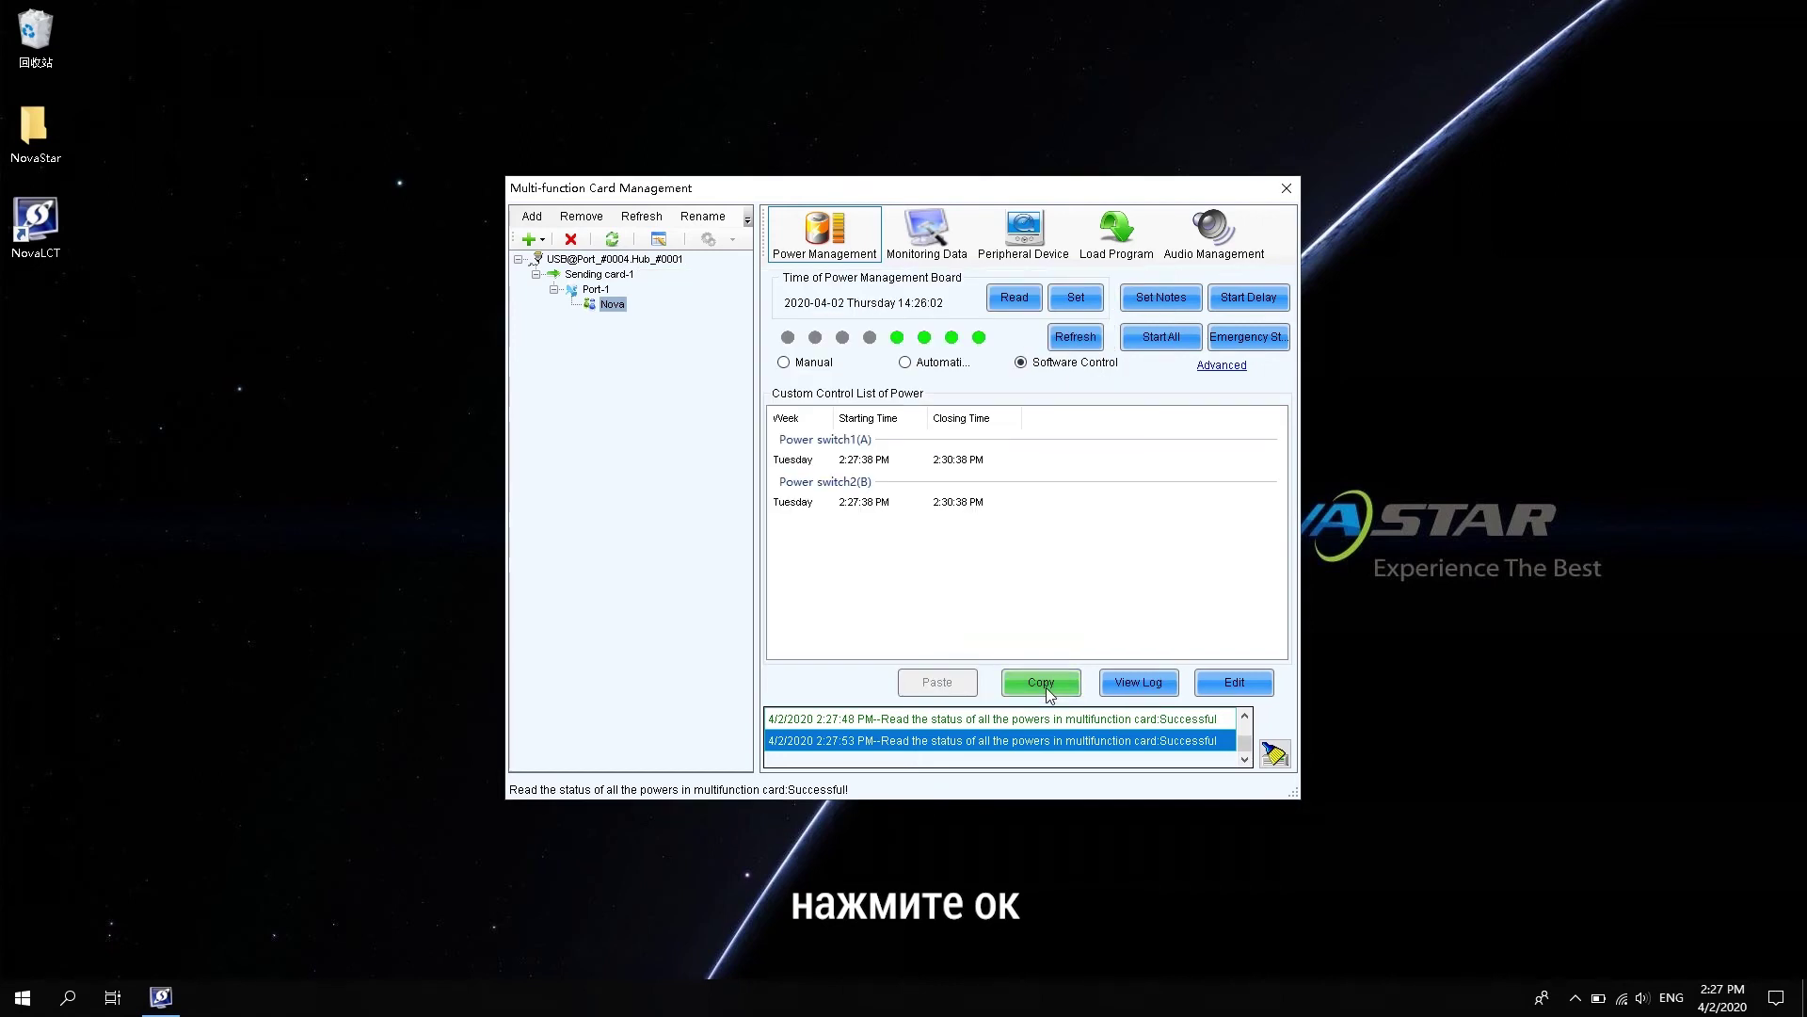
- Check the operation log, then copy the Tuesday schedule for switches 1 and 2
click(1136, 681)
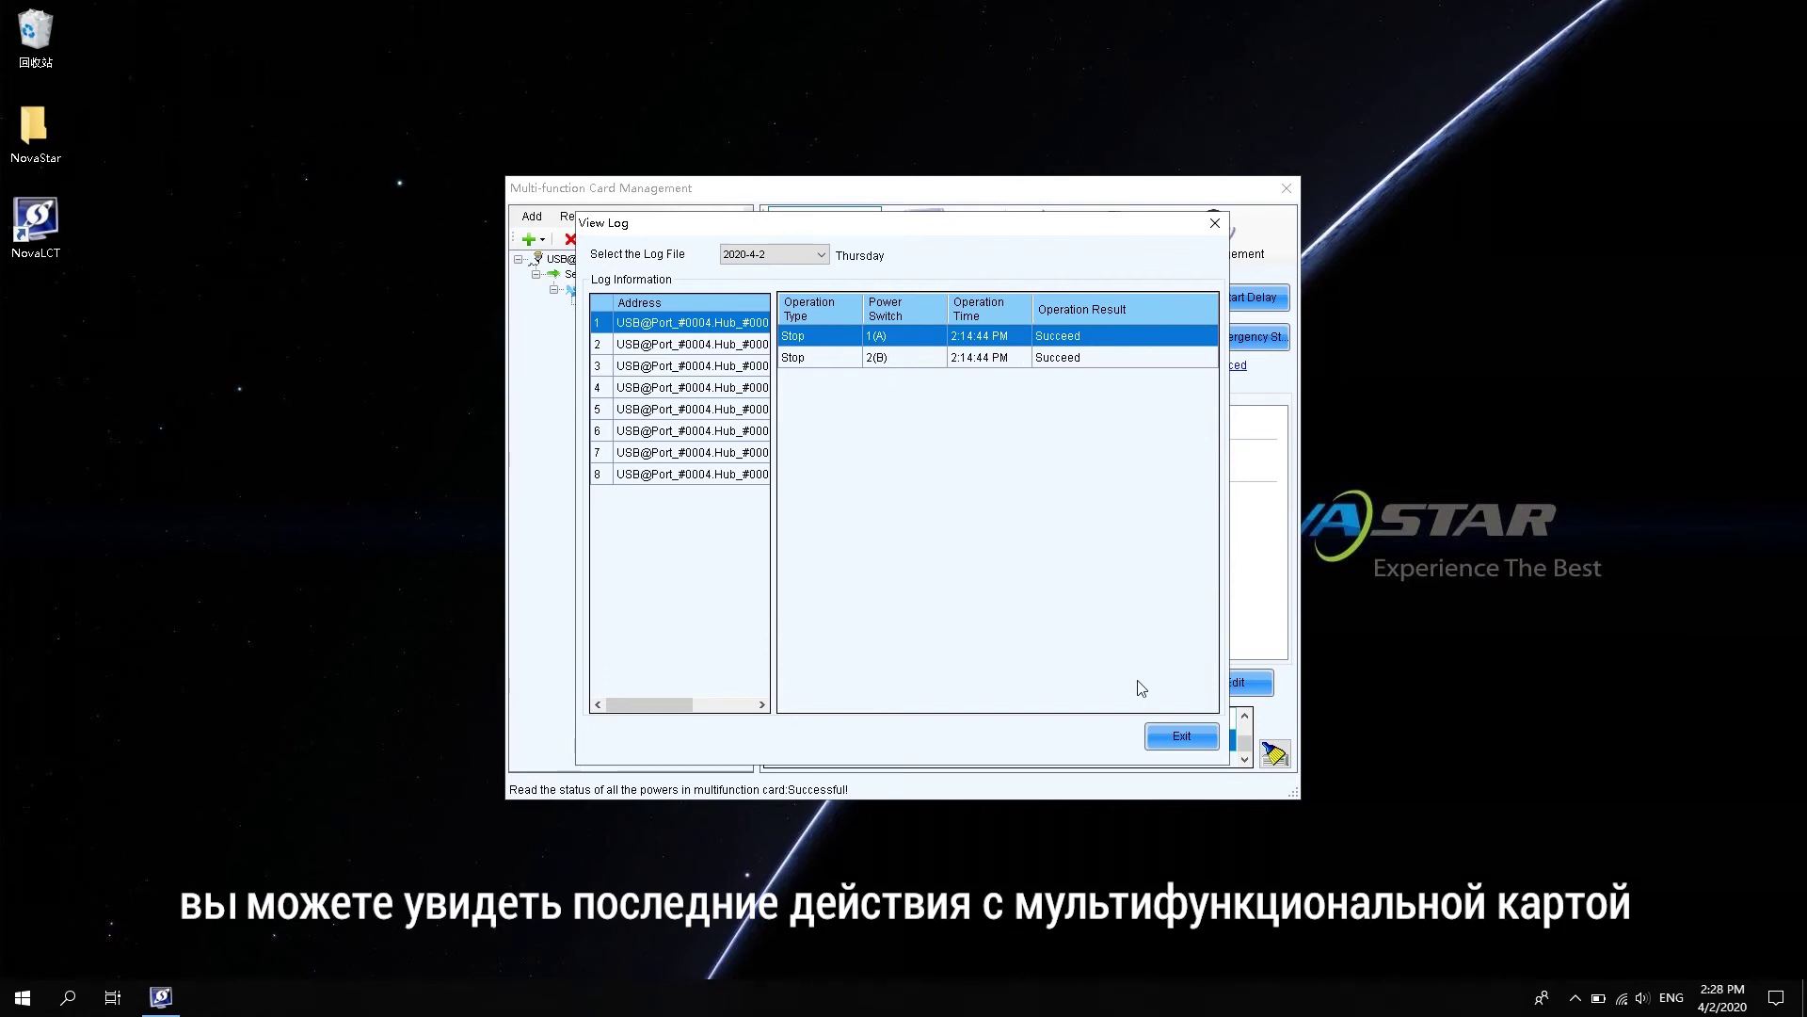
click(1171, 740)
click(1041, 683)
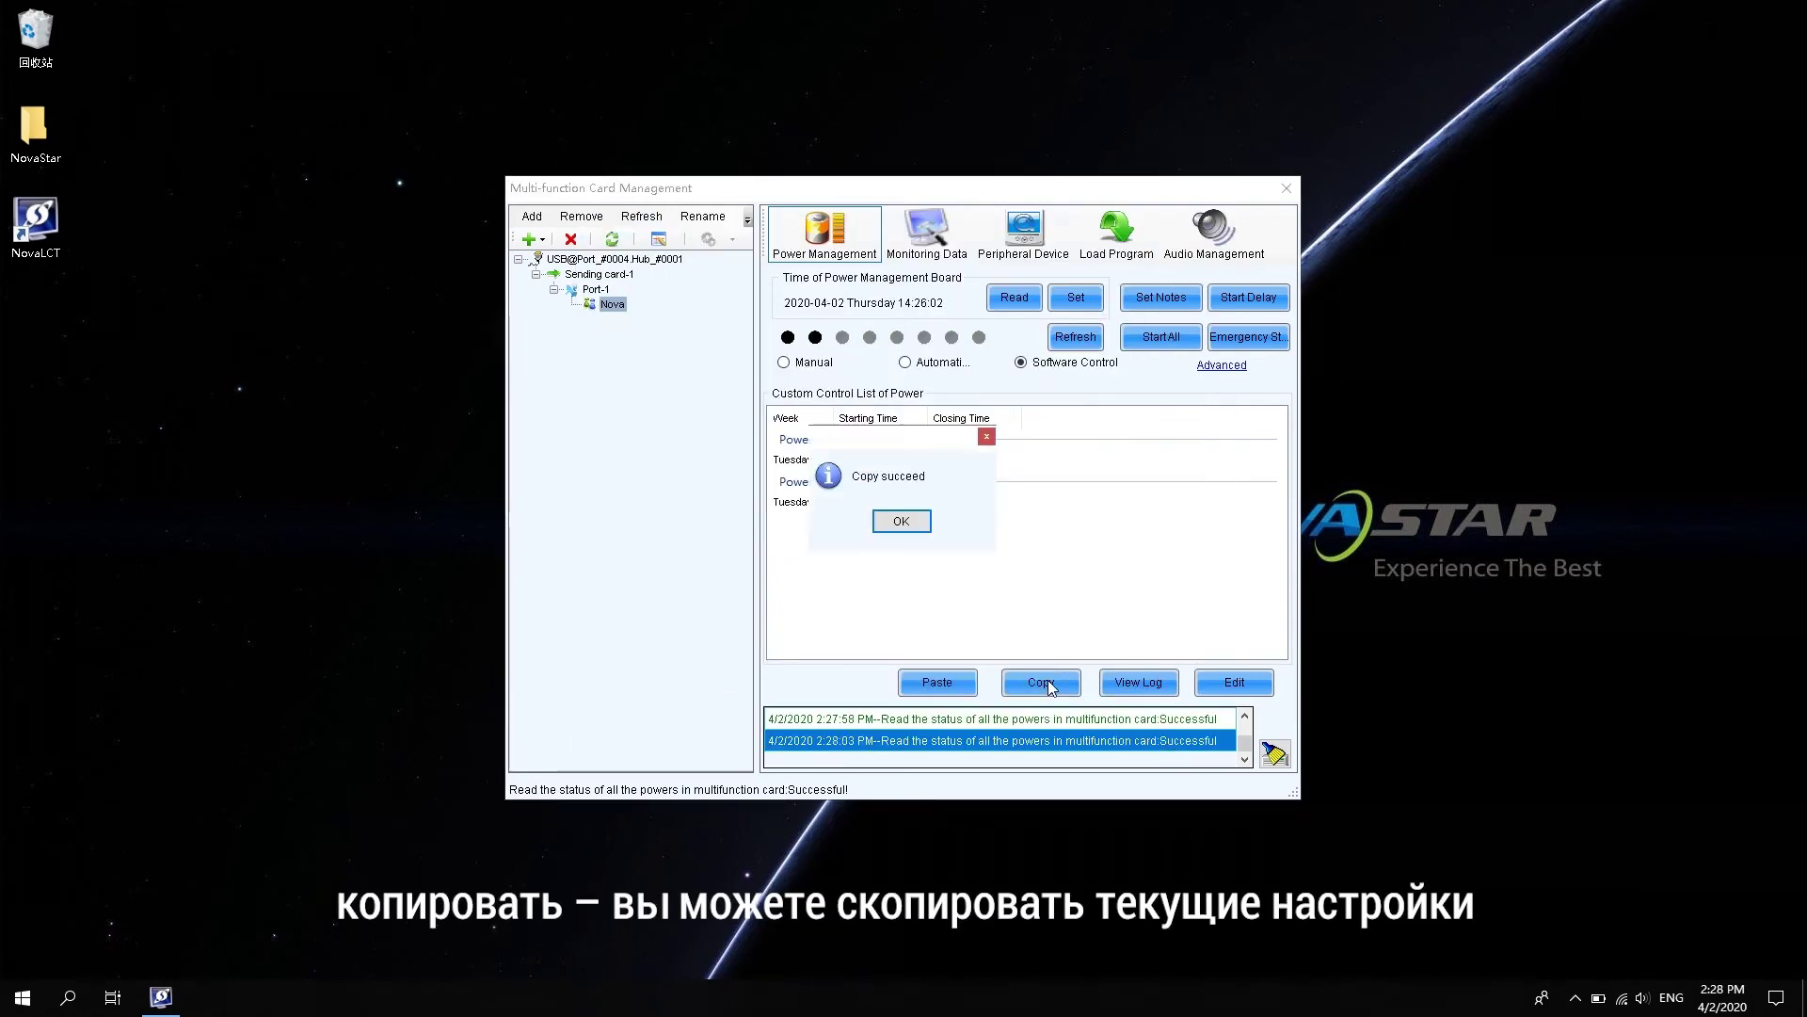
click(915, 524)
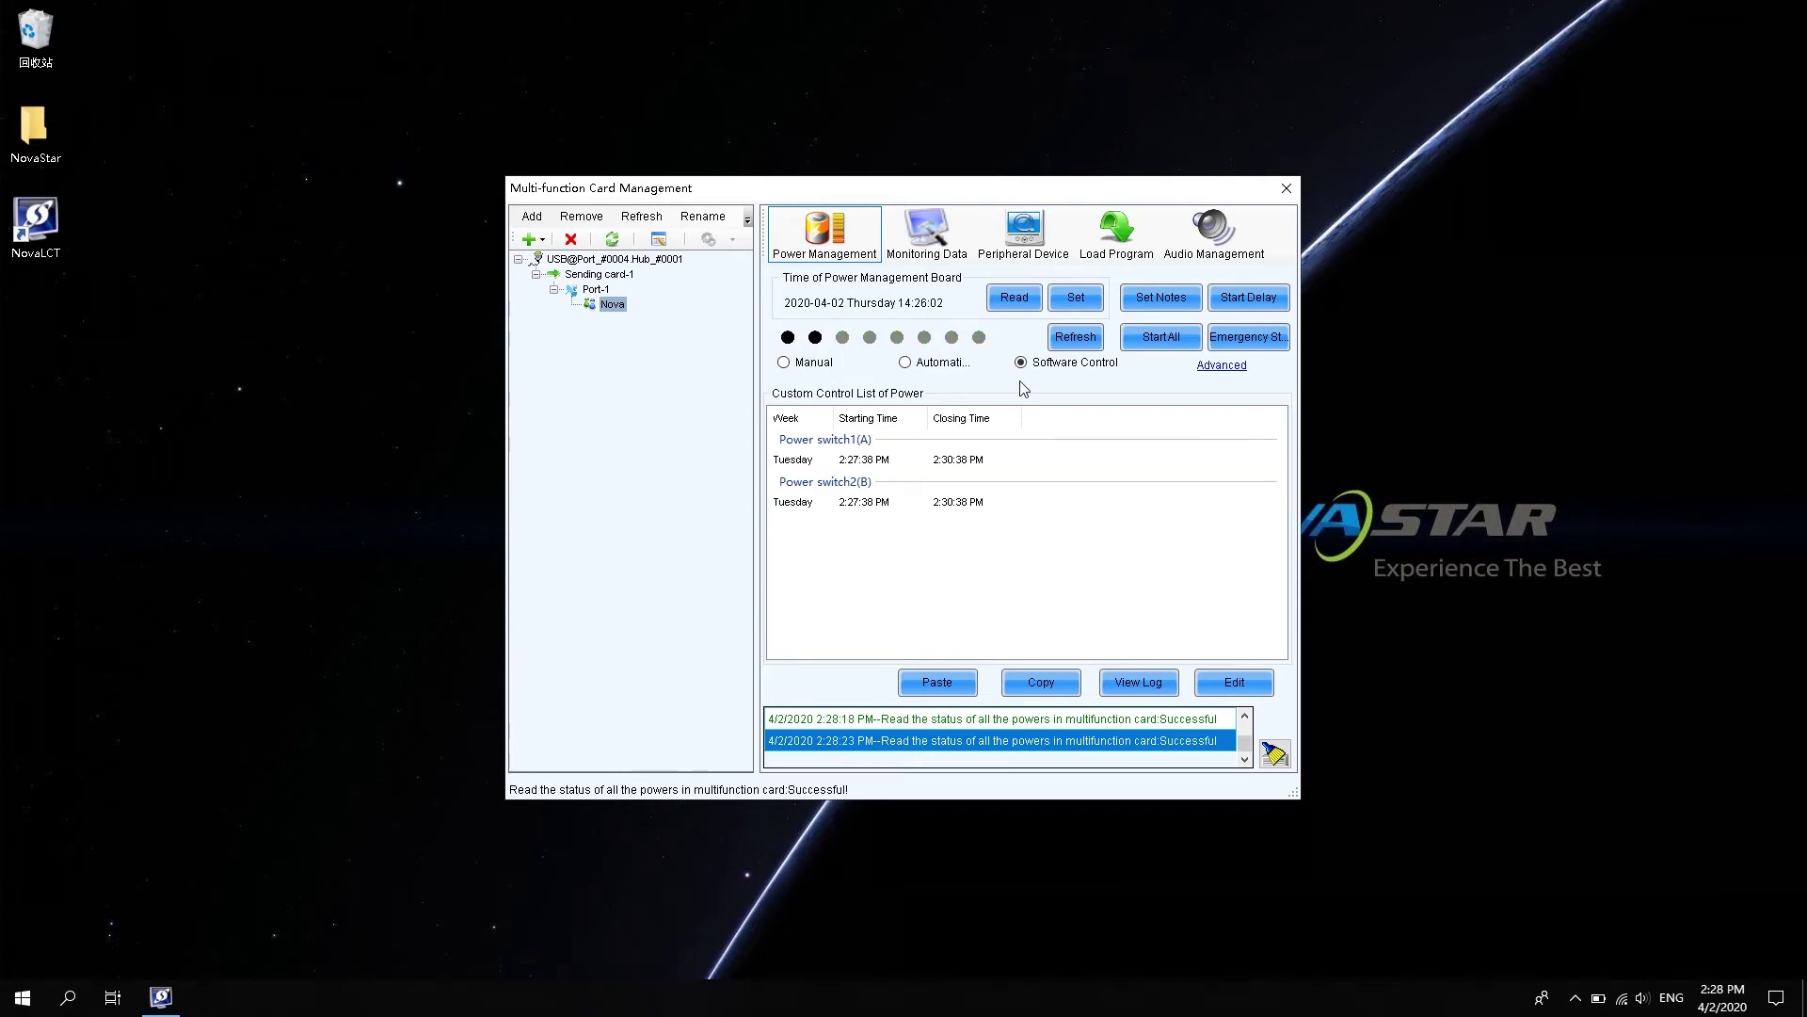
- Show the Monitoring Data readings: 34°C, 17% humidity, 4.8 V
click(930, 237)
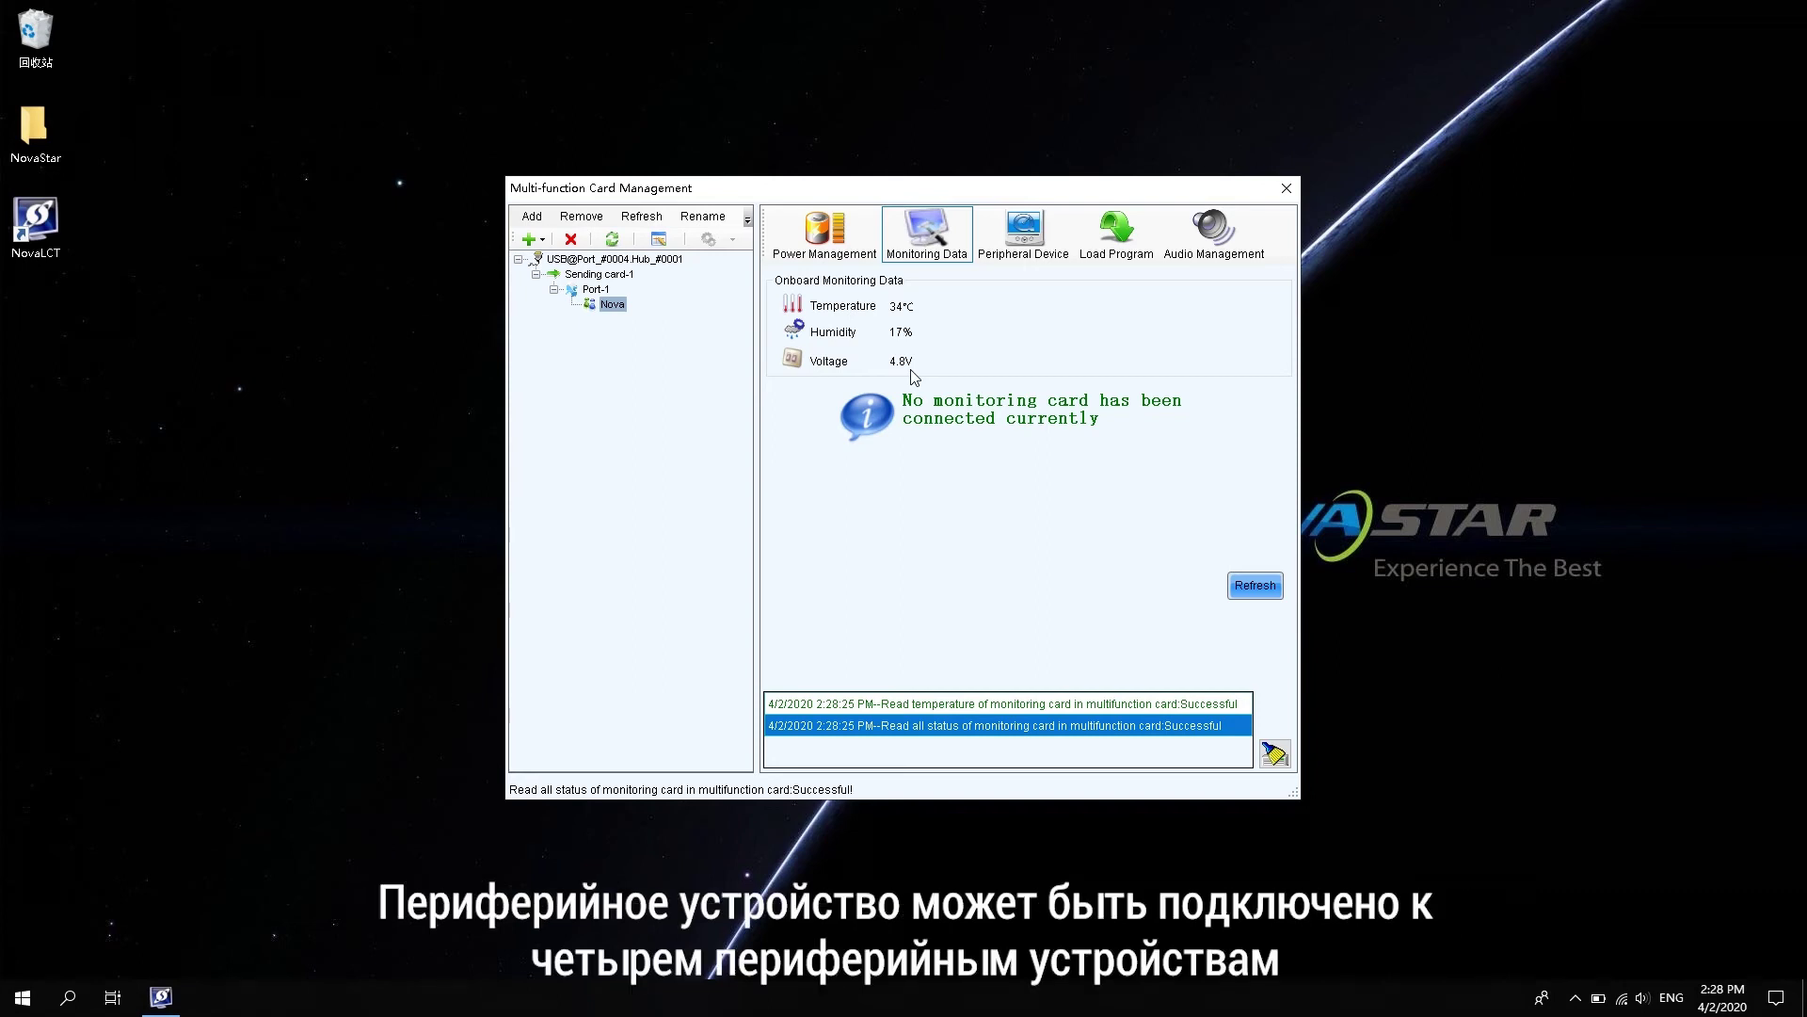
- Make peripheral device 1 a Light sensor, devices 2 and 4 No external device, then refresh and save
click(1036, 233)
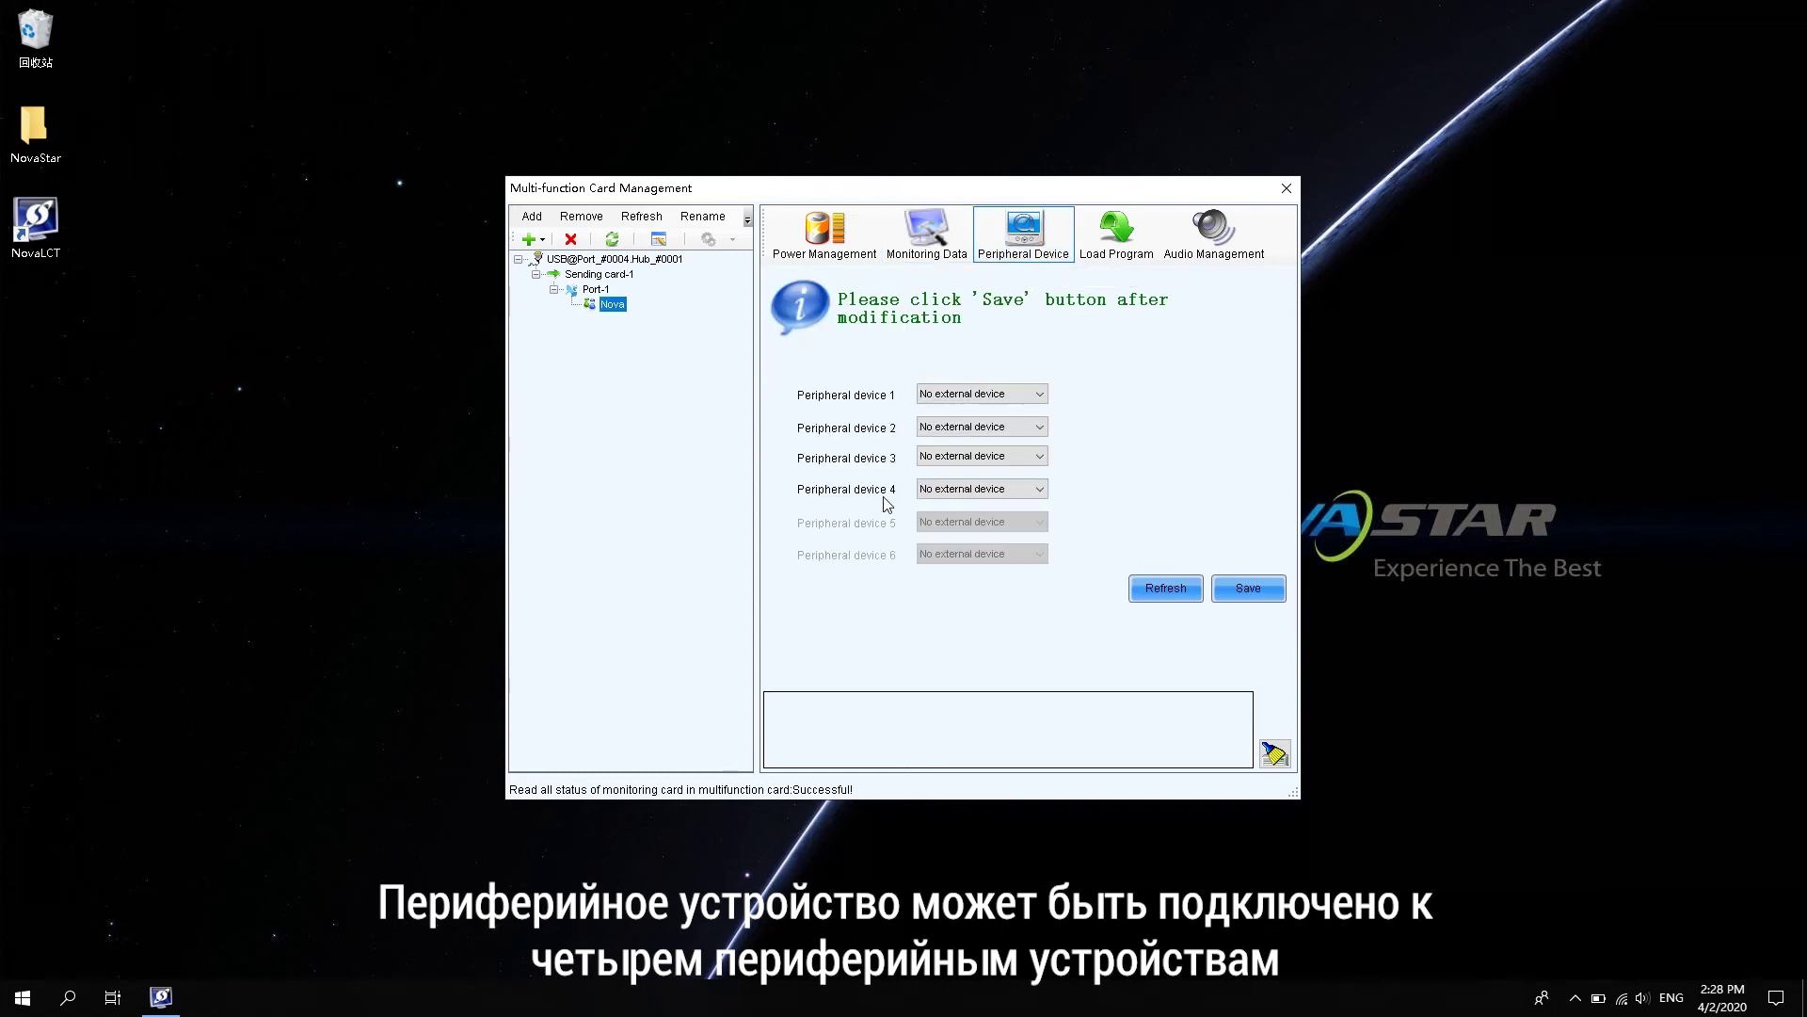
click(977, 396)
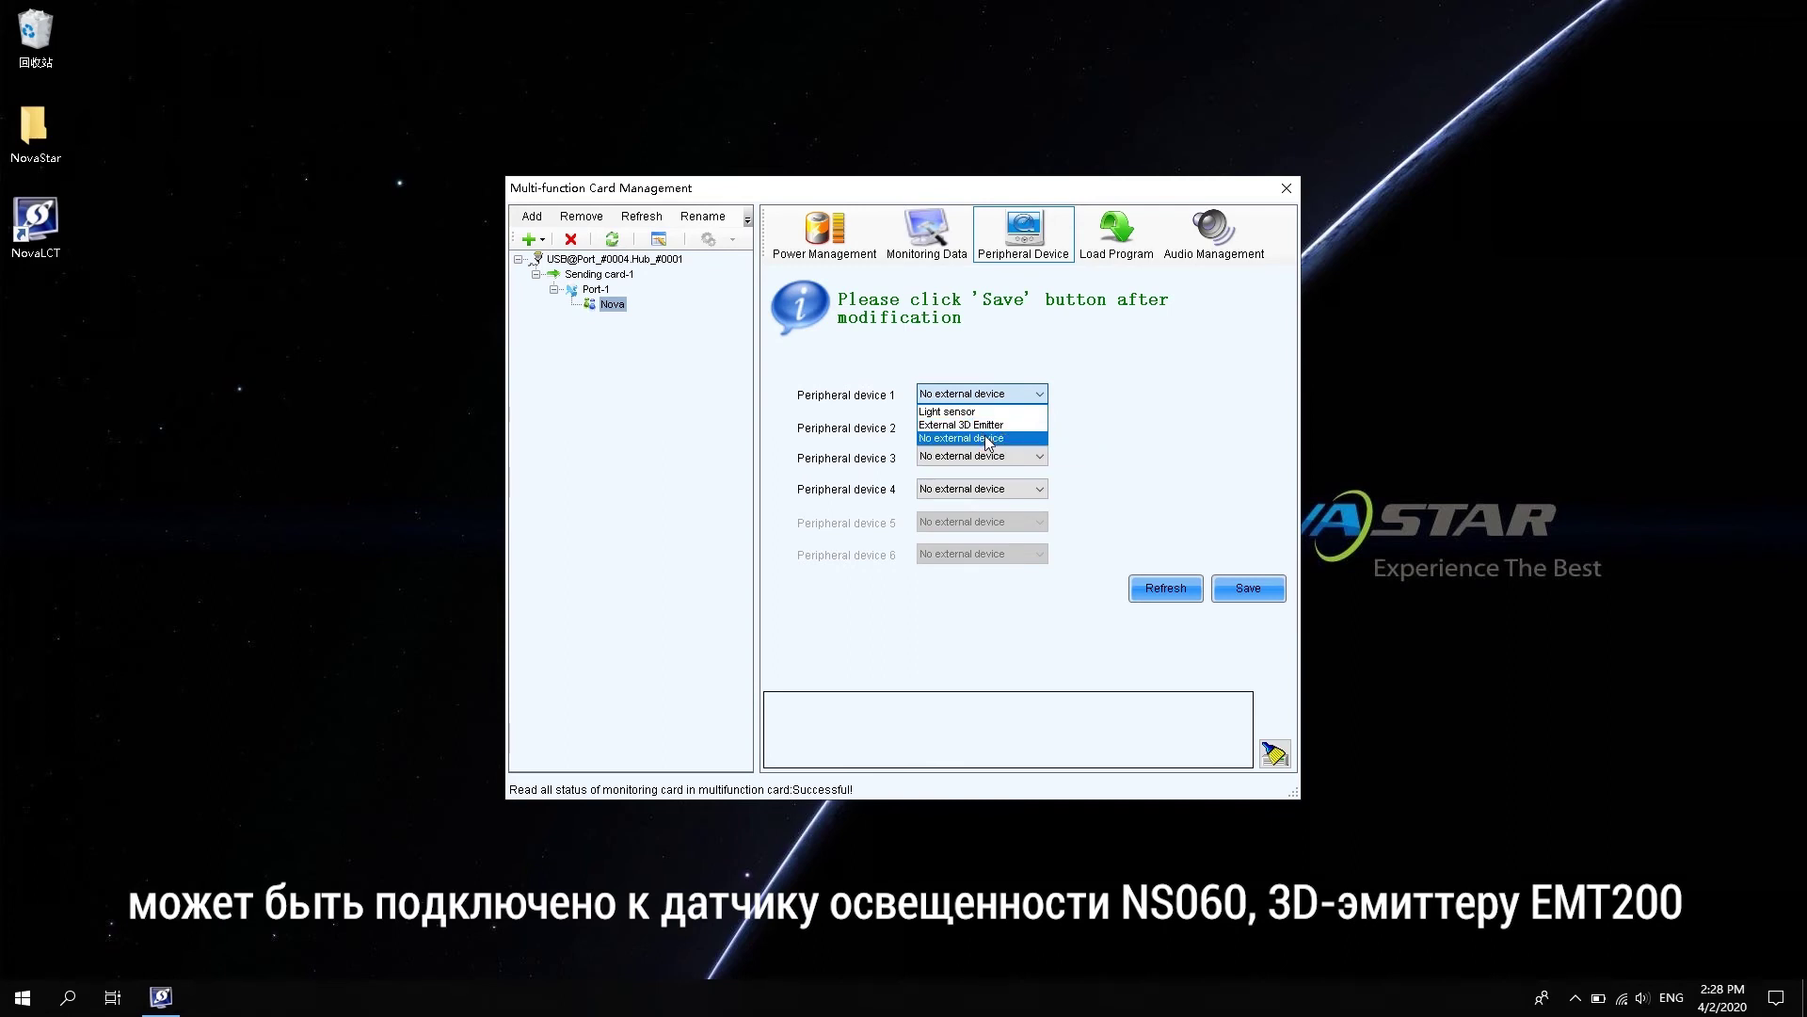
click(981, 412)
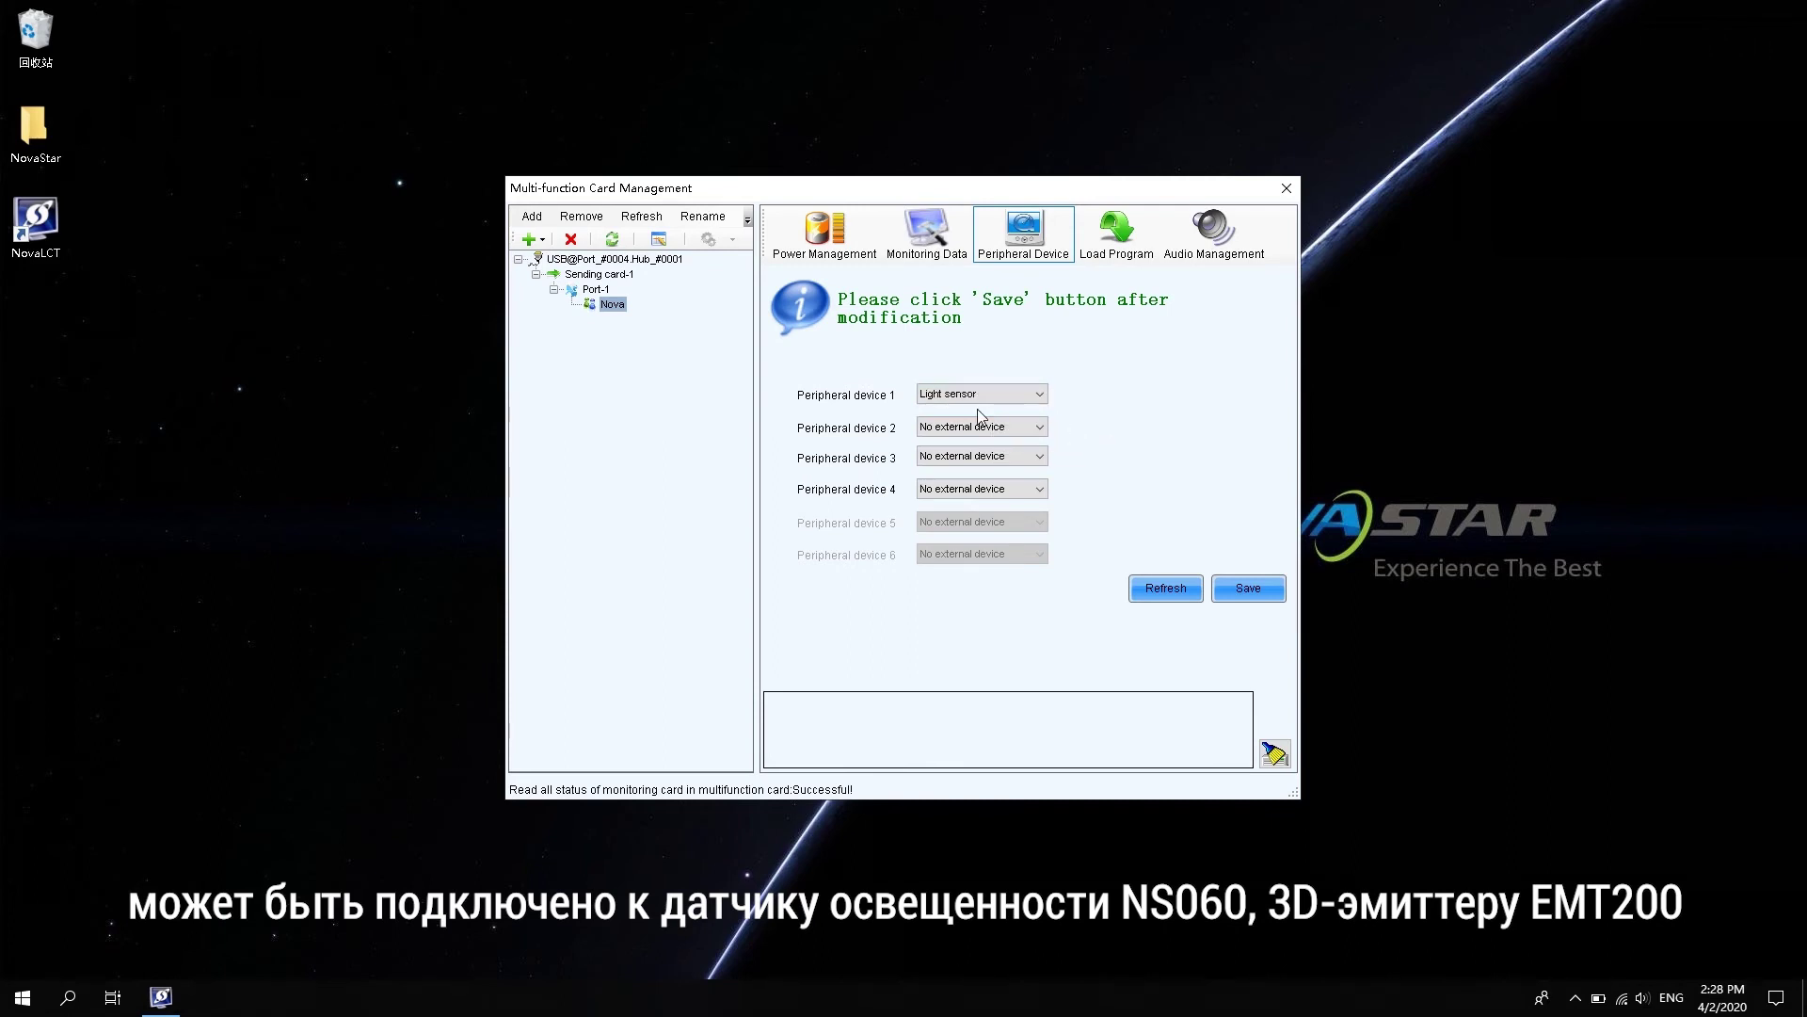
click(956, 428)
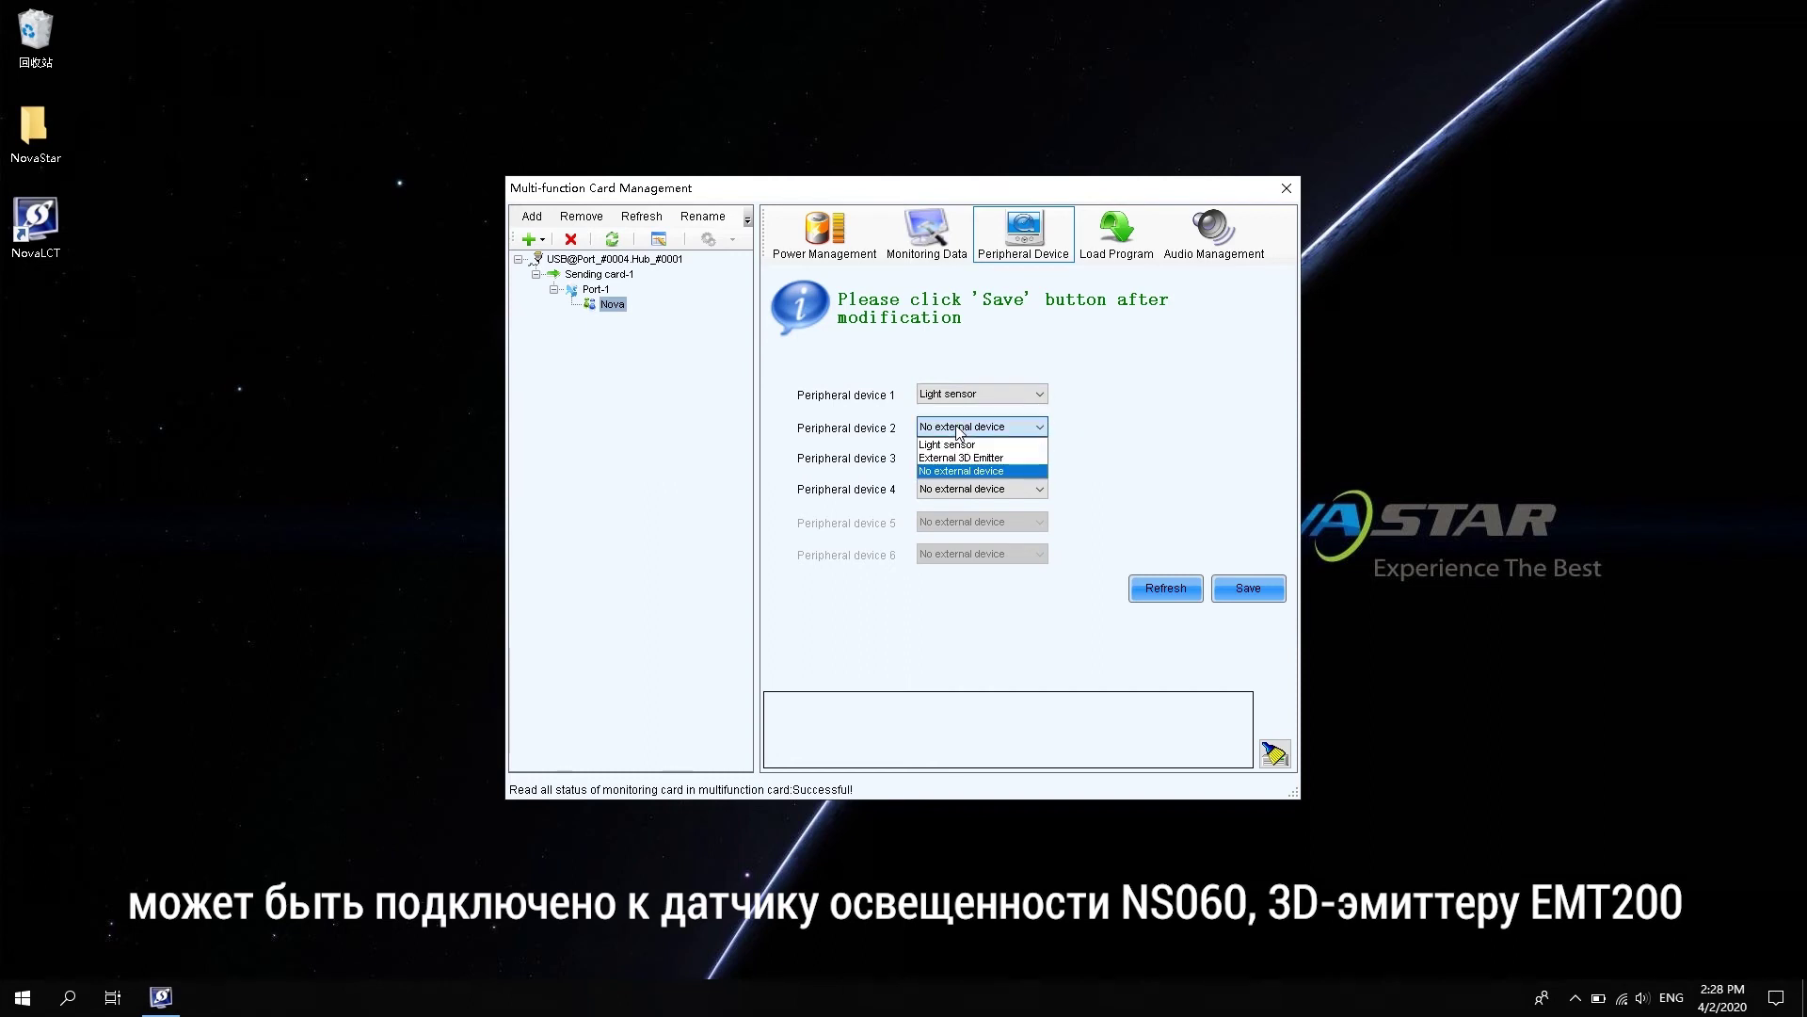
click(958, 429)
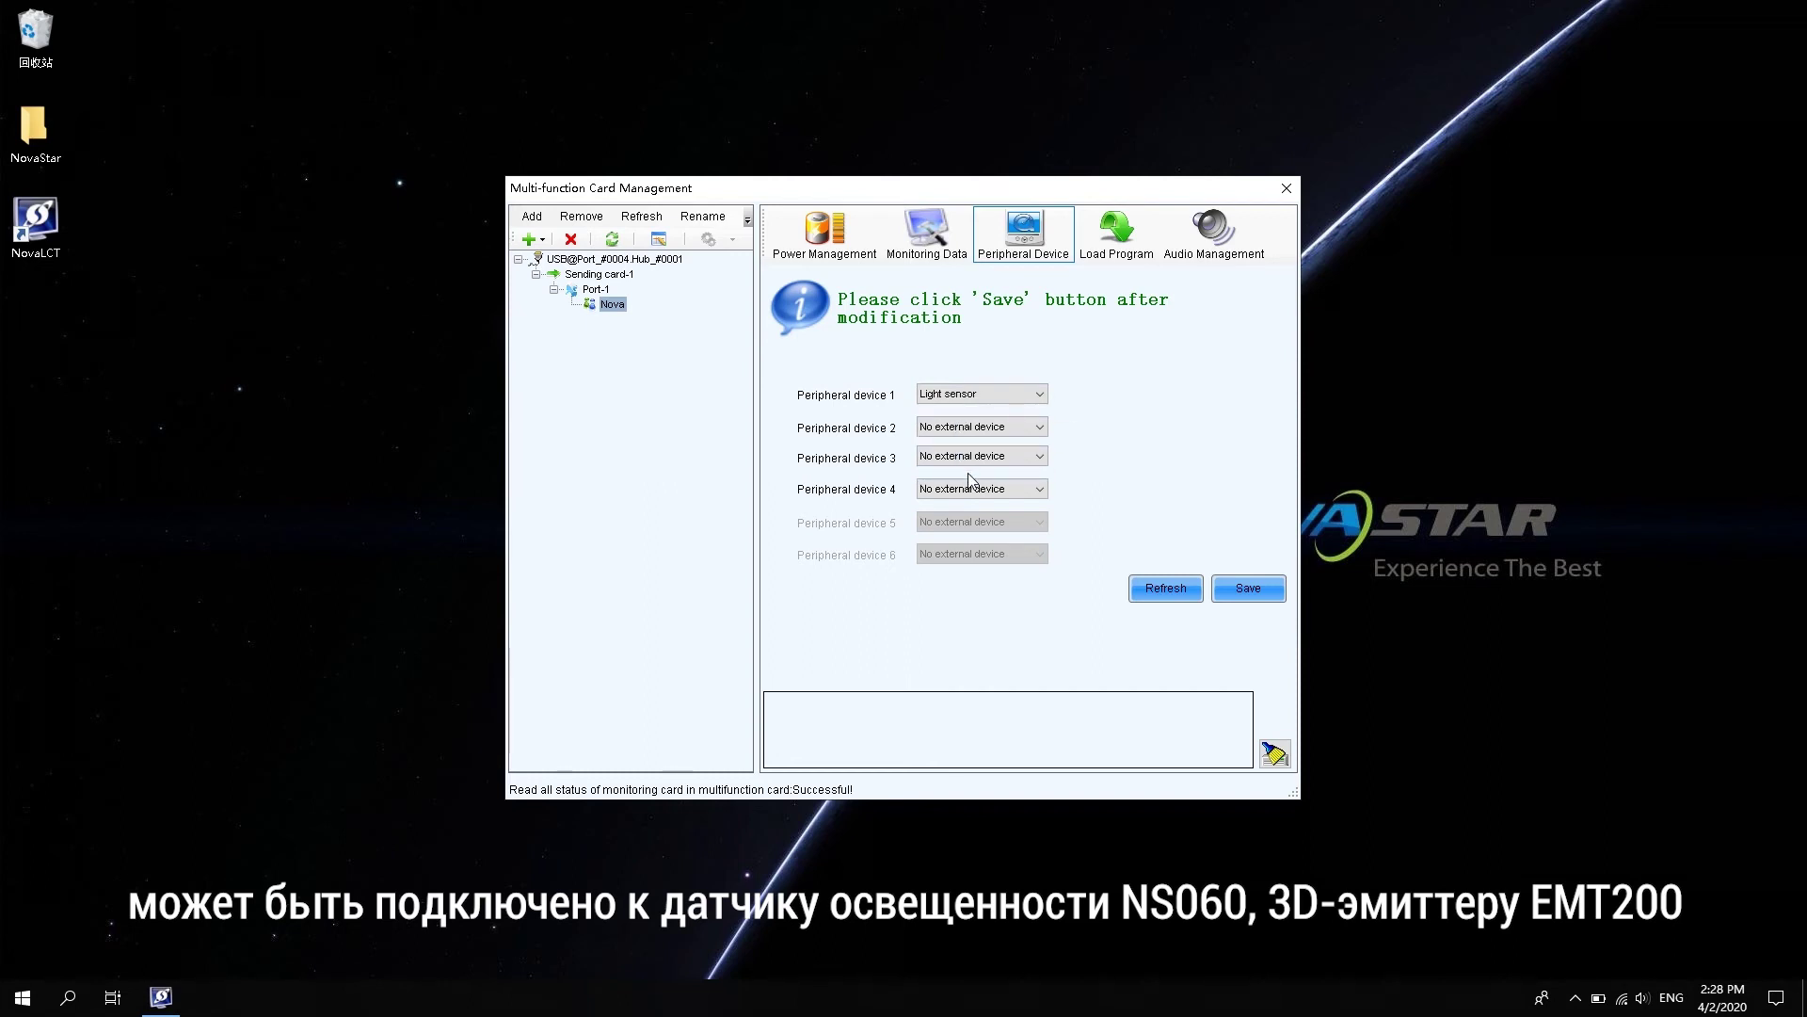
click(996, 491)
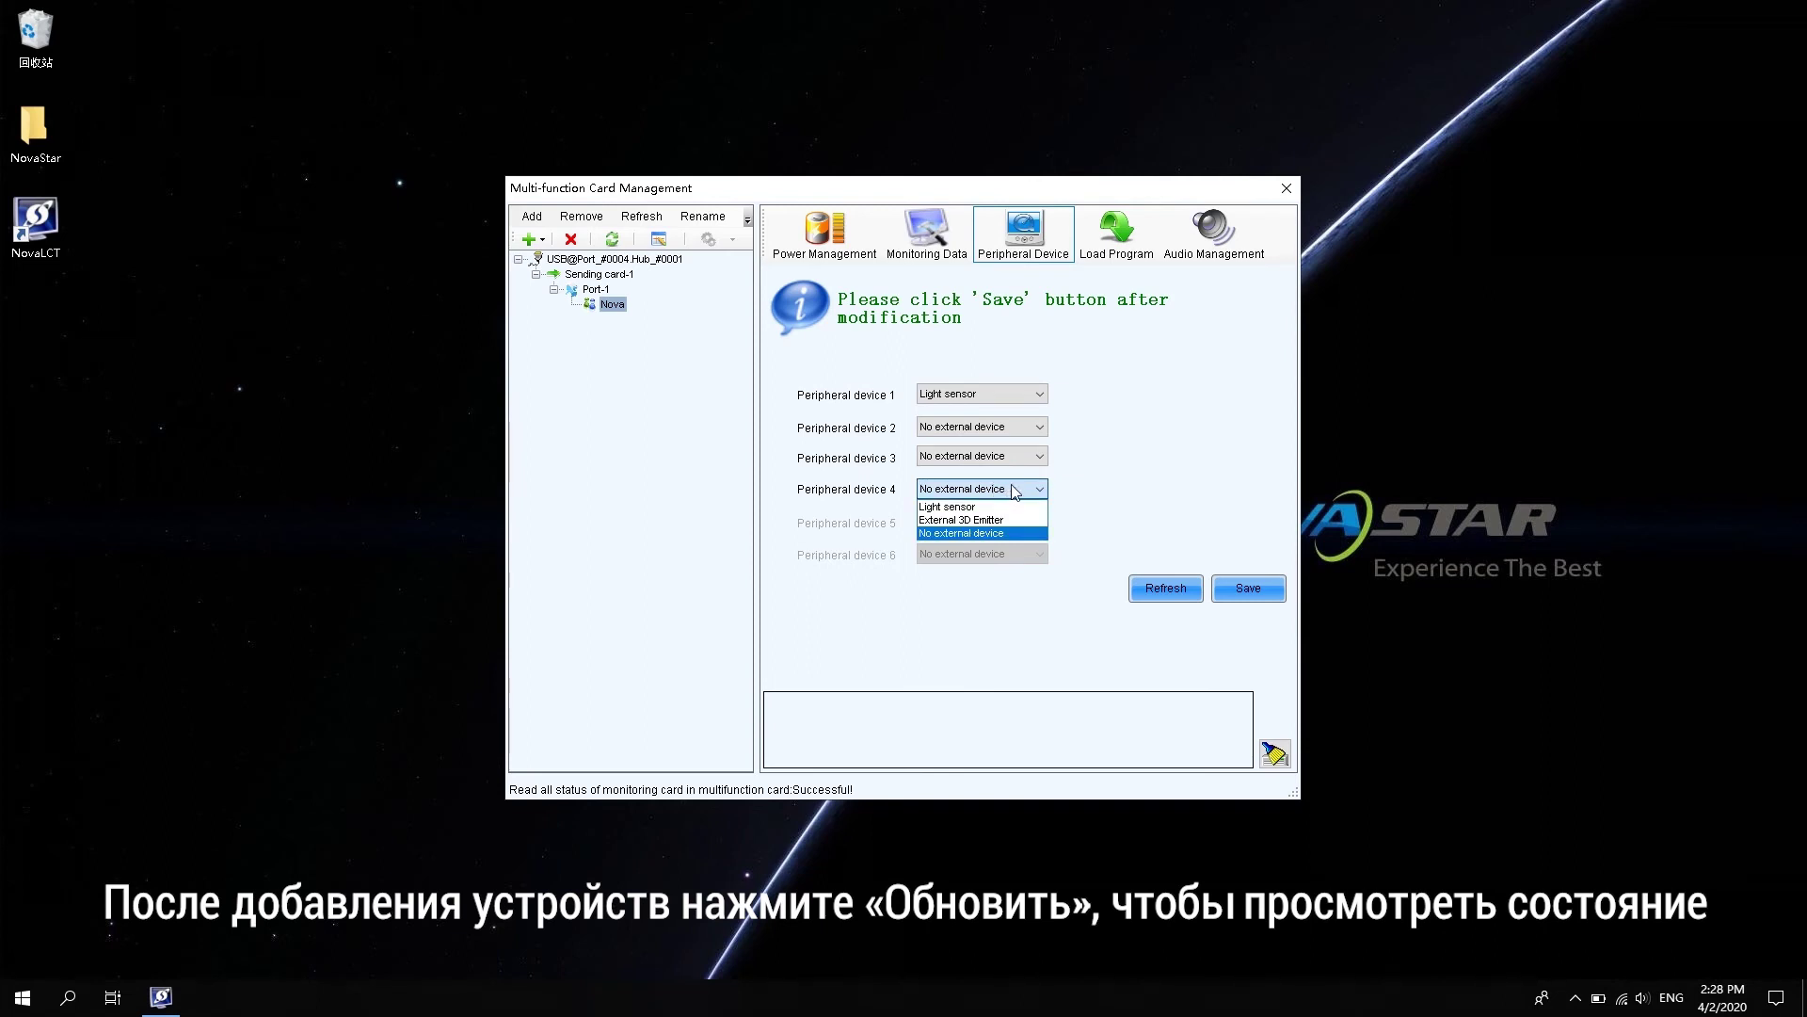
click(1182, 601)
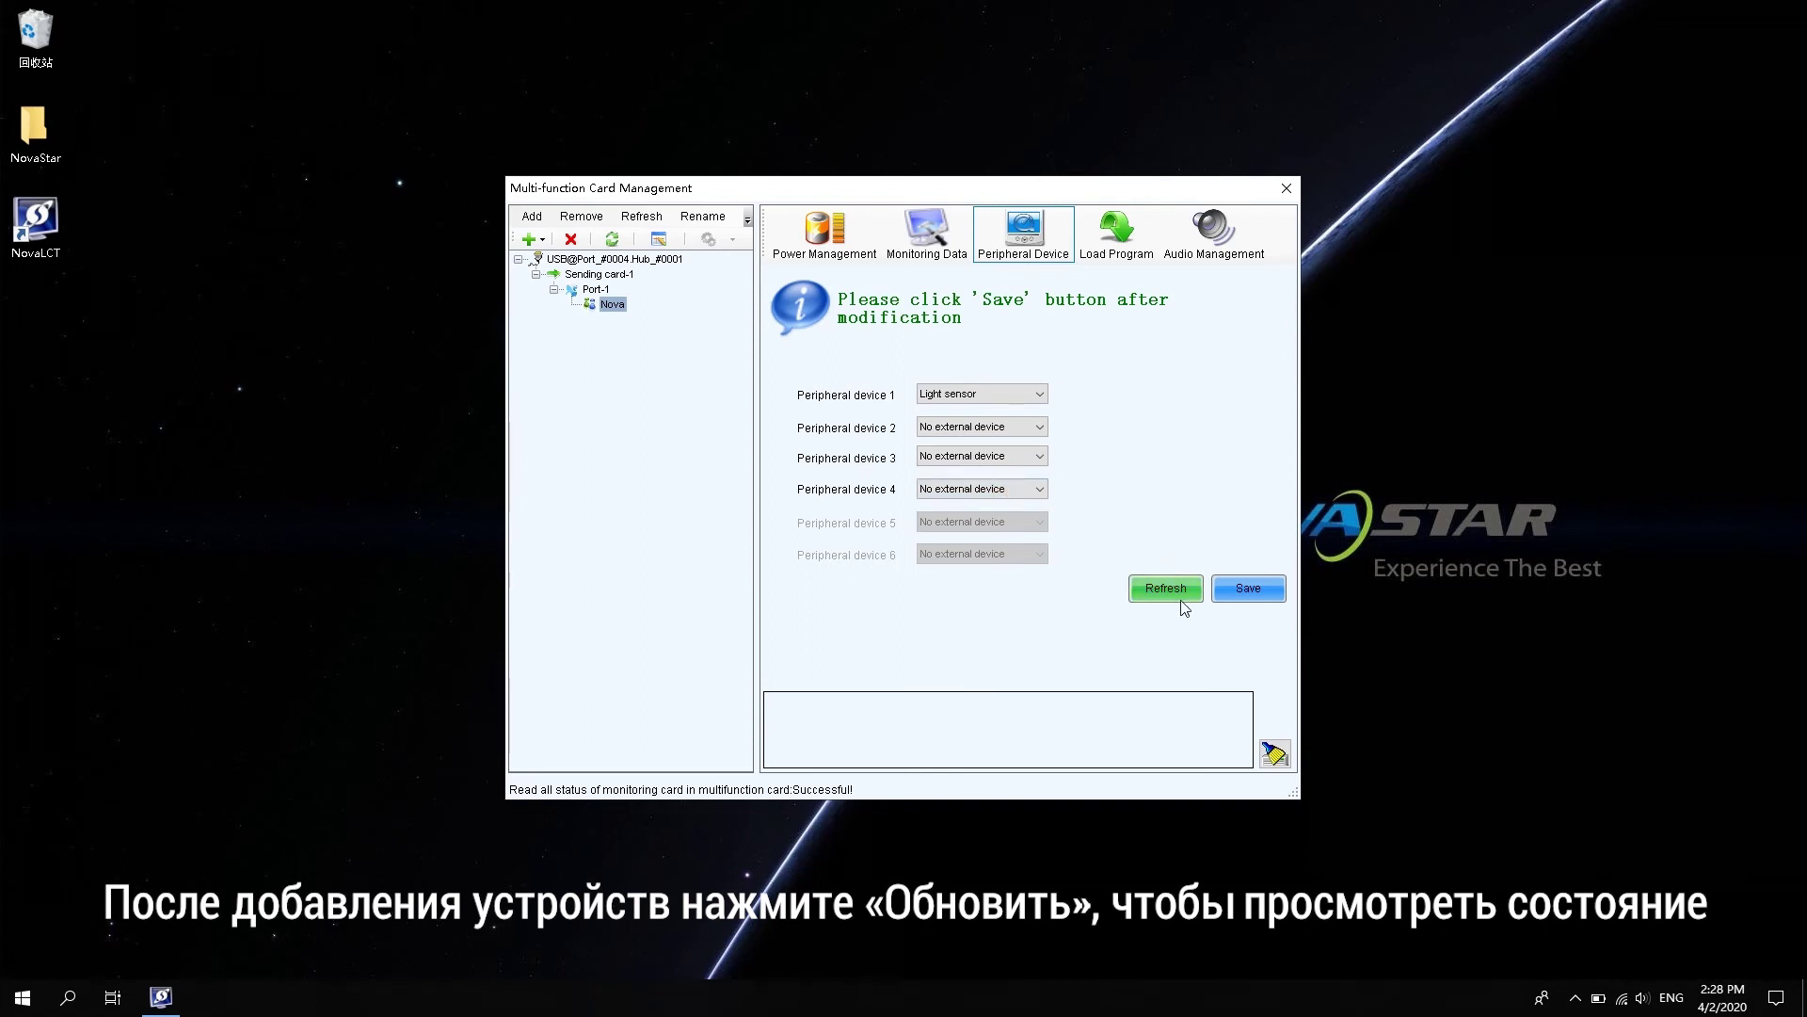
click(1183, 602)
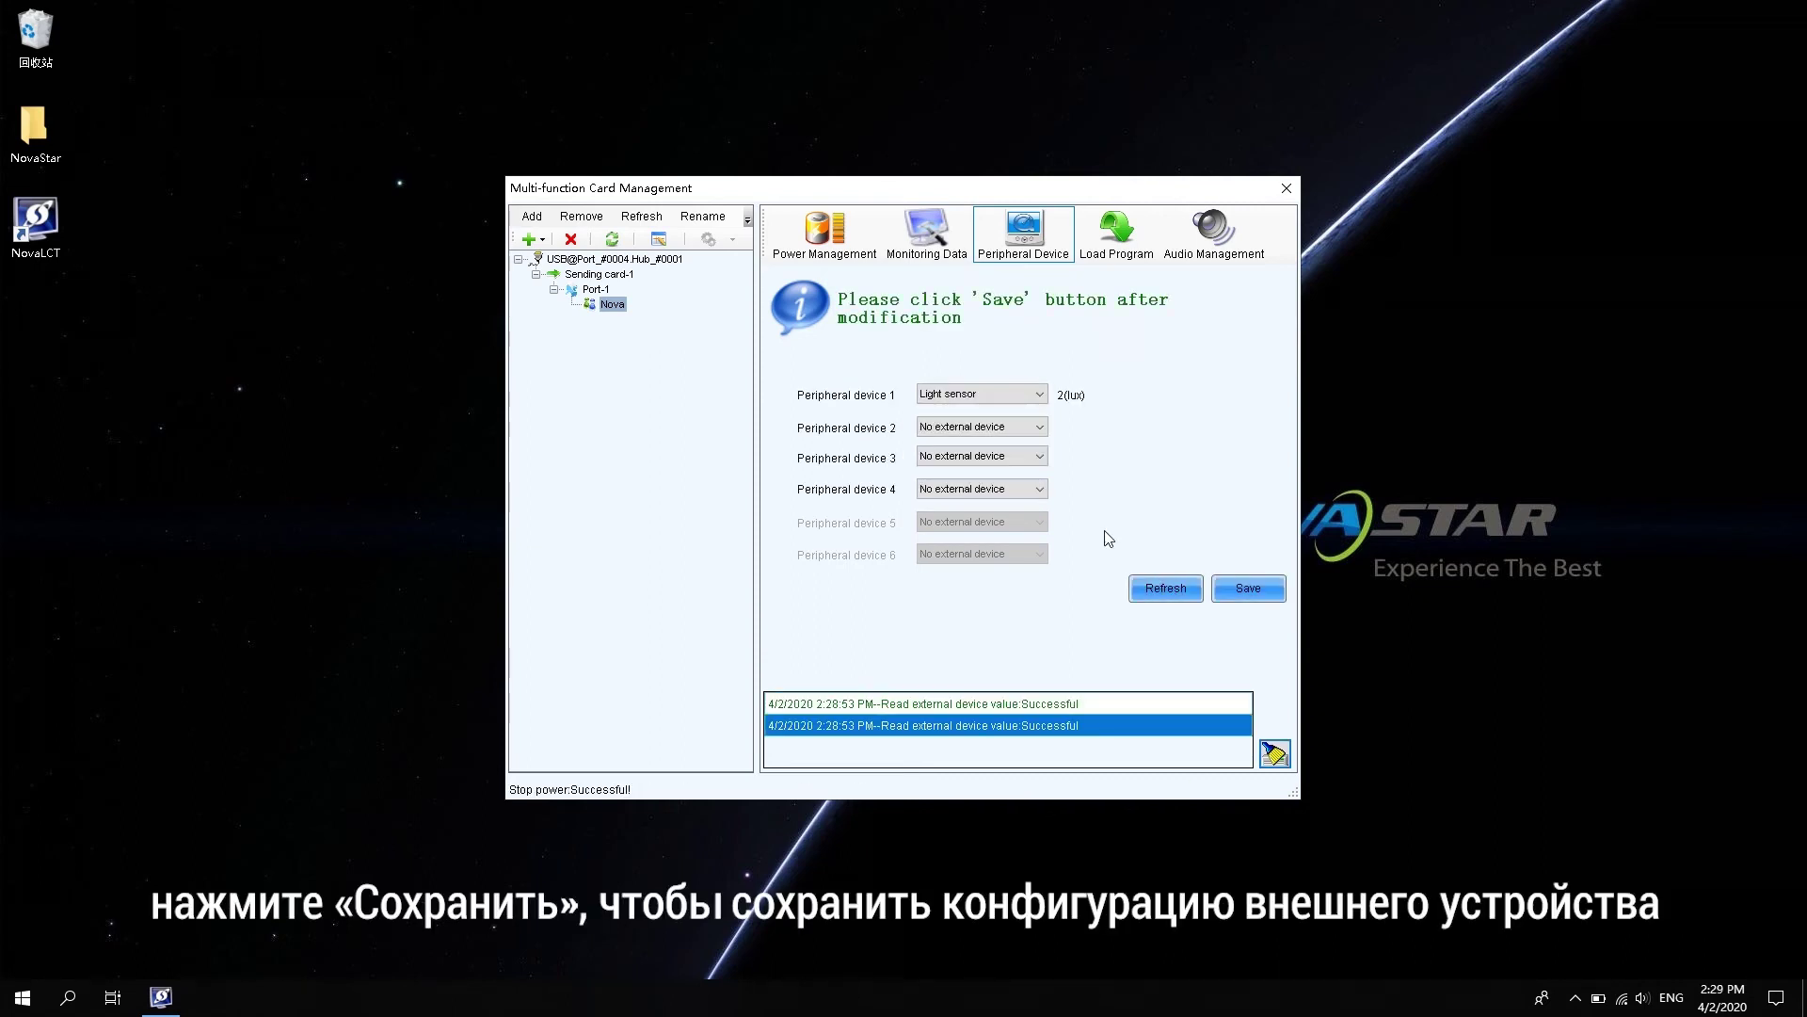
click(1245, 588)
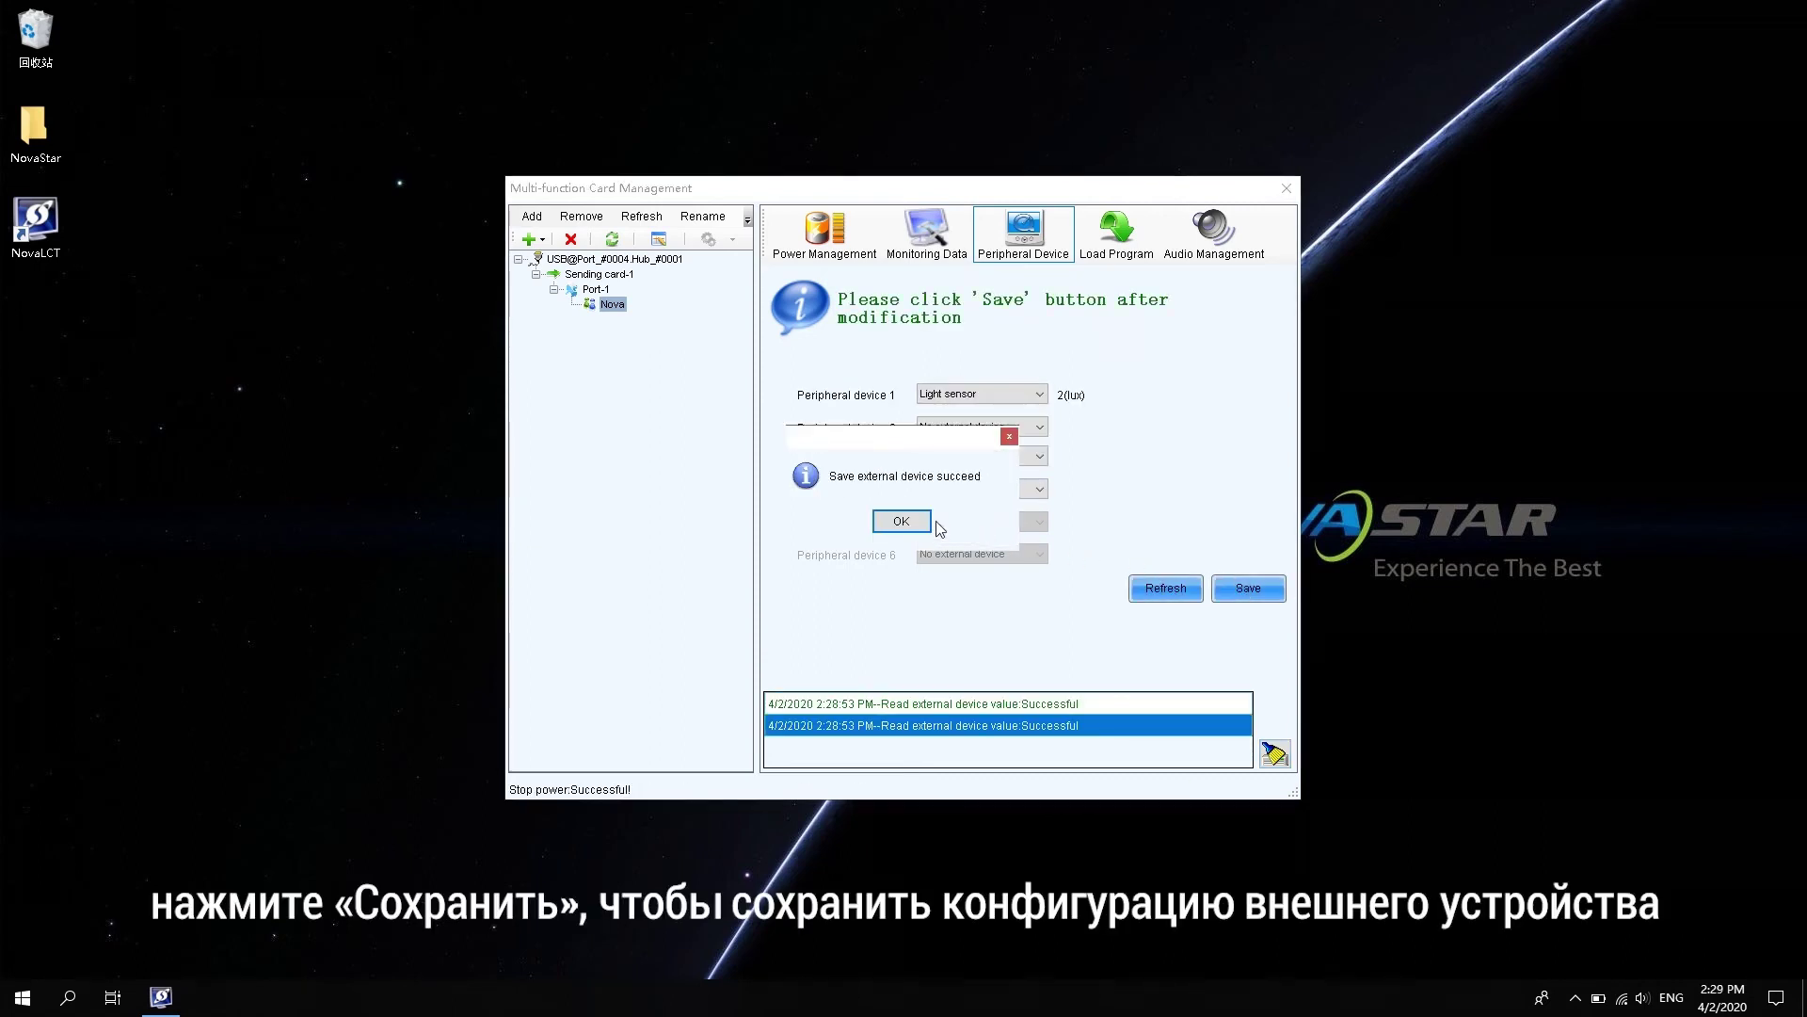
click(901, 522)
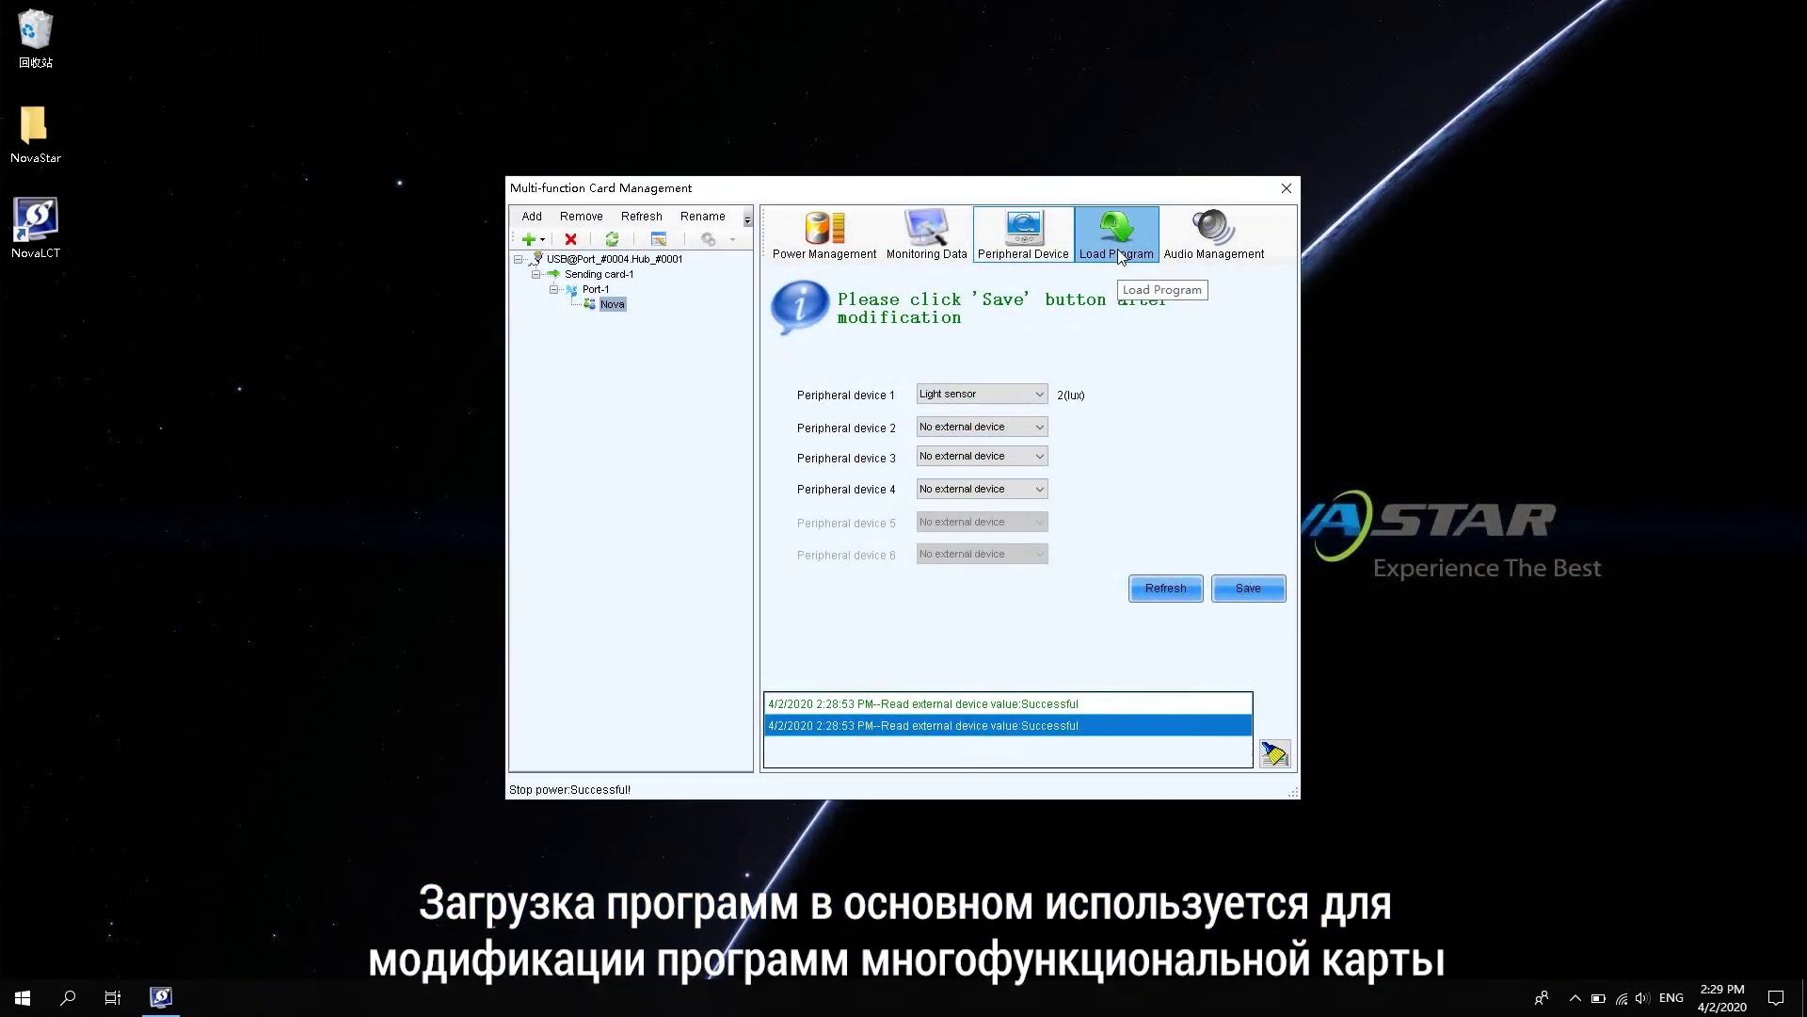
- Go to Load Program and enter the hidden password to reveal the loading controls
click(1117, 243)
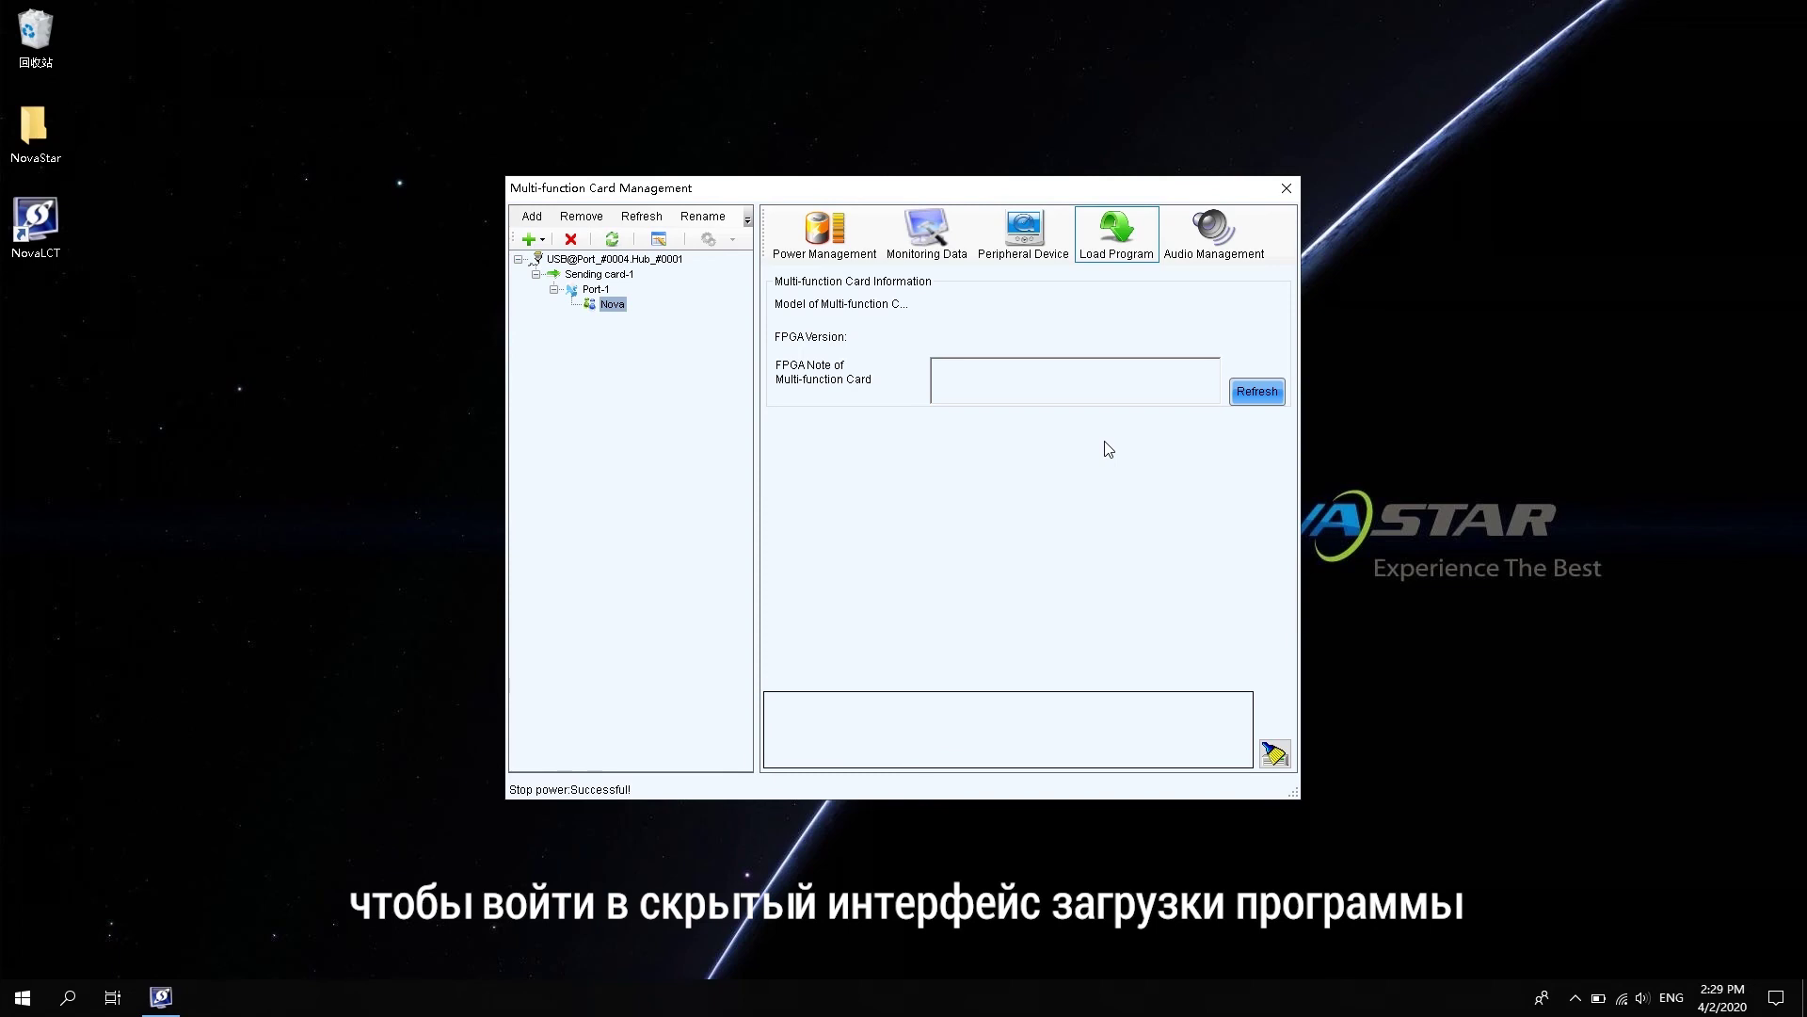
text(admin)
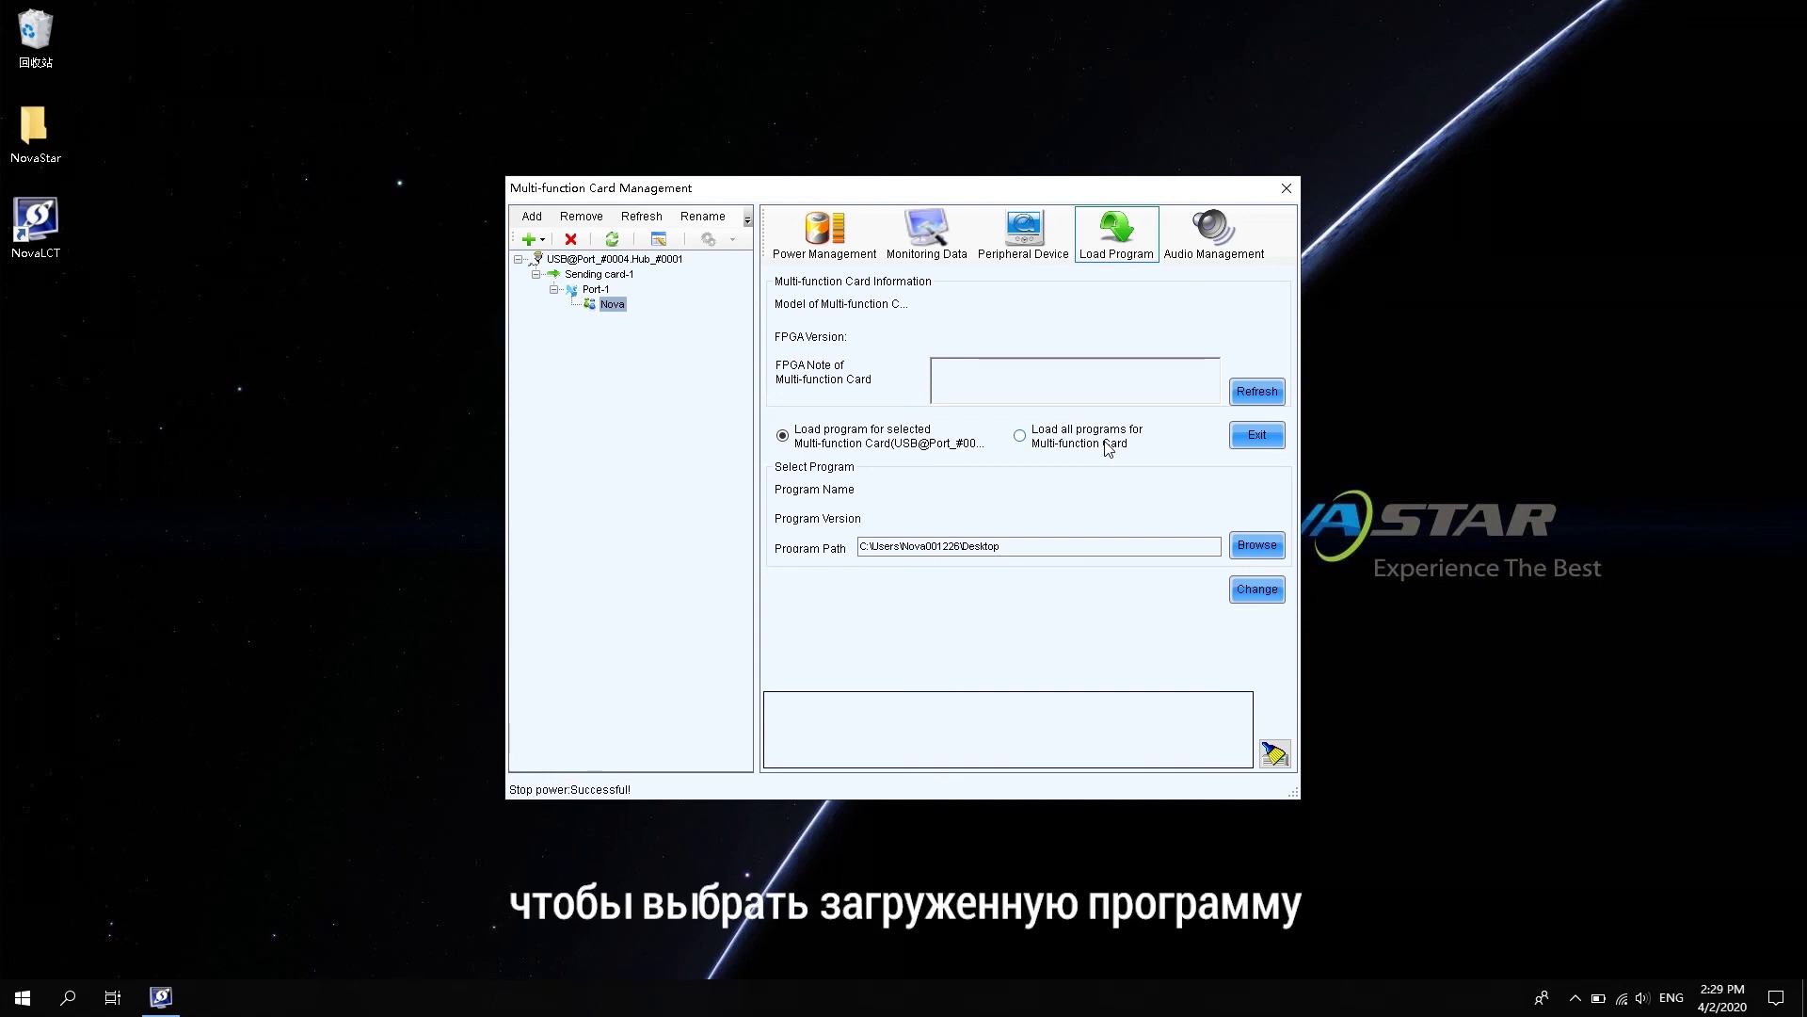
- Load the NovaStar Data_FuncCard V4.4.2.0 program onto the card and refresh to verify
click(1259, 547)
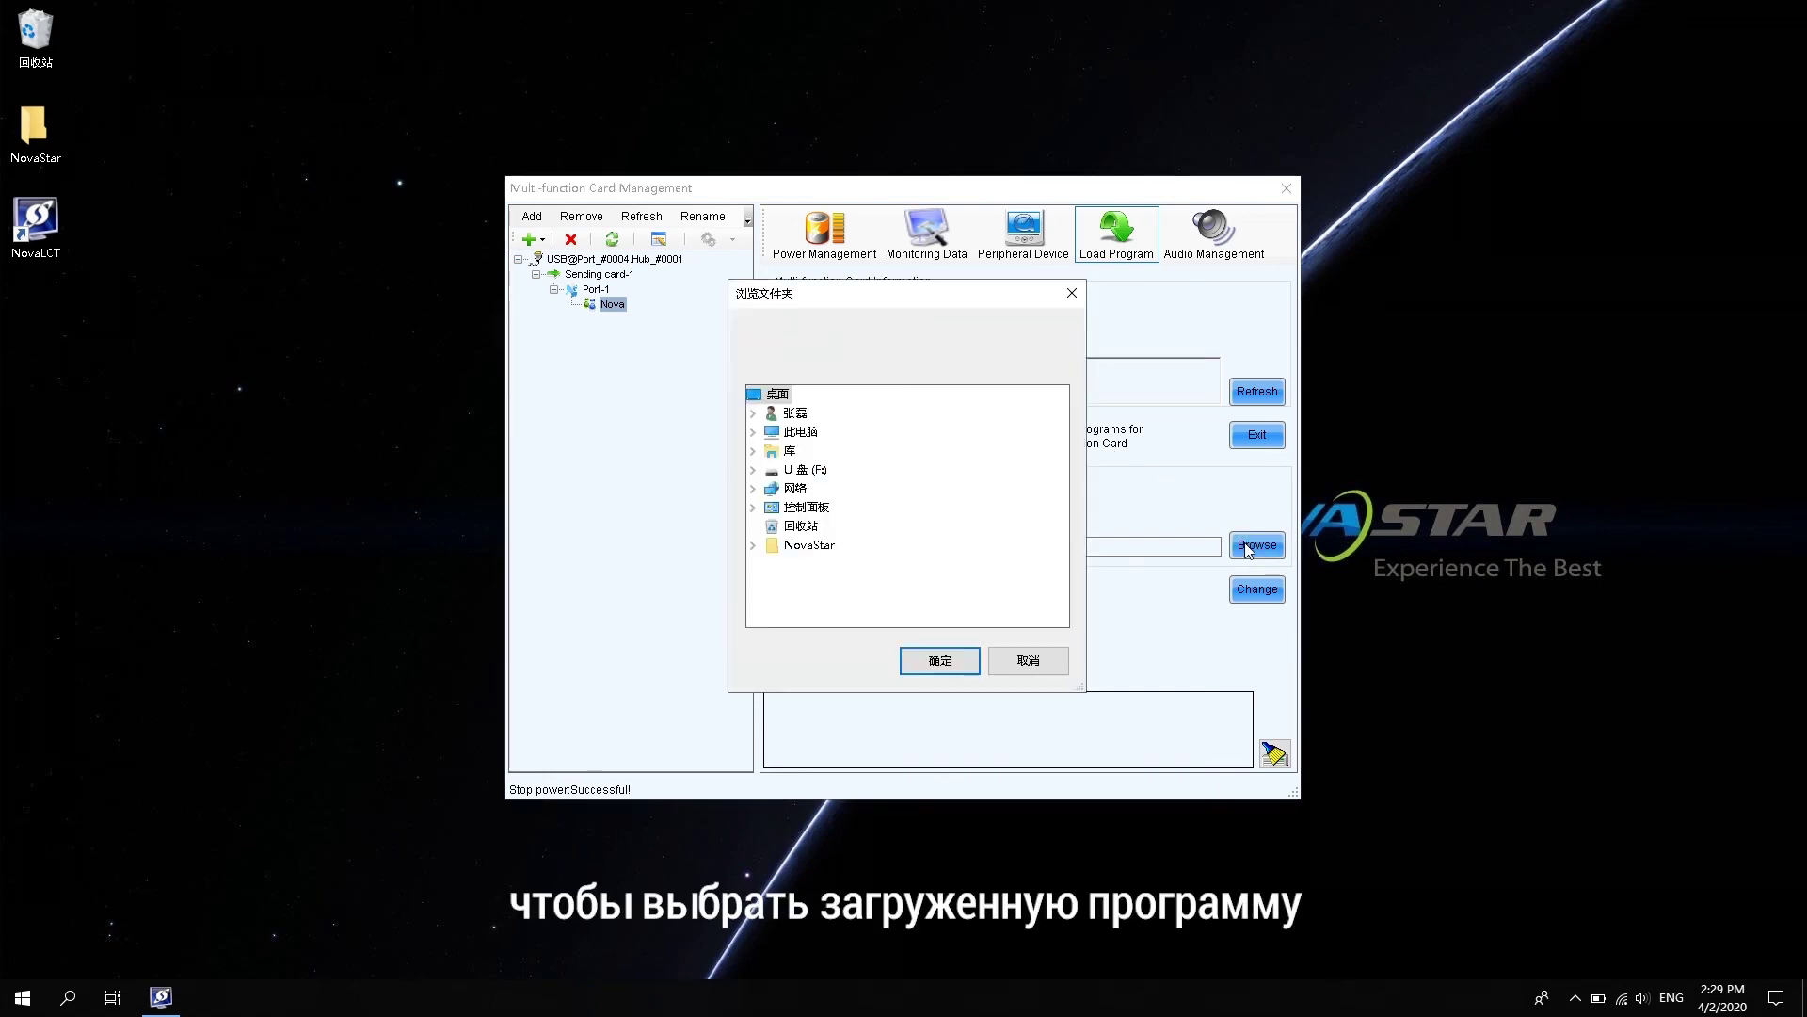
double_click(820, 549)
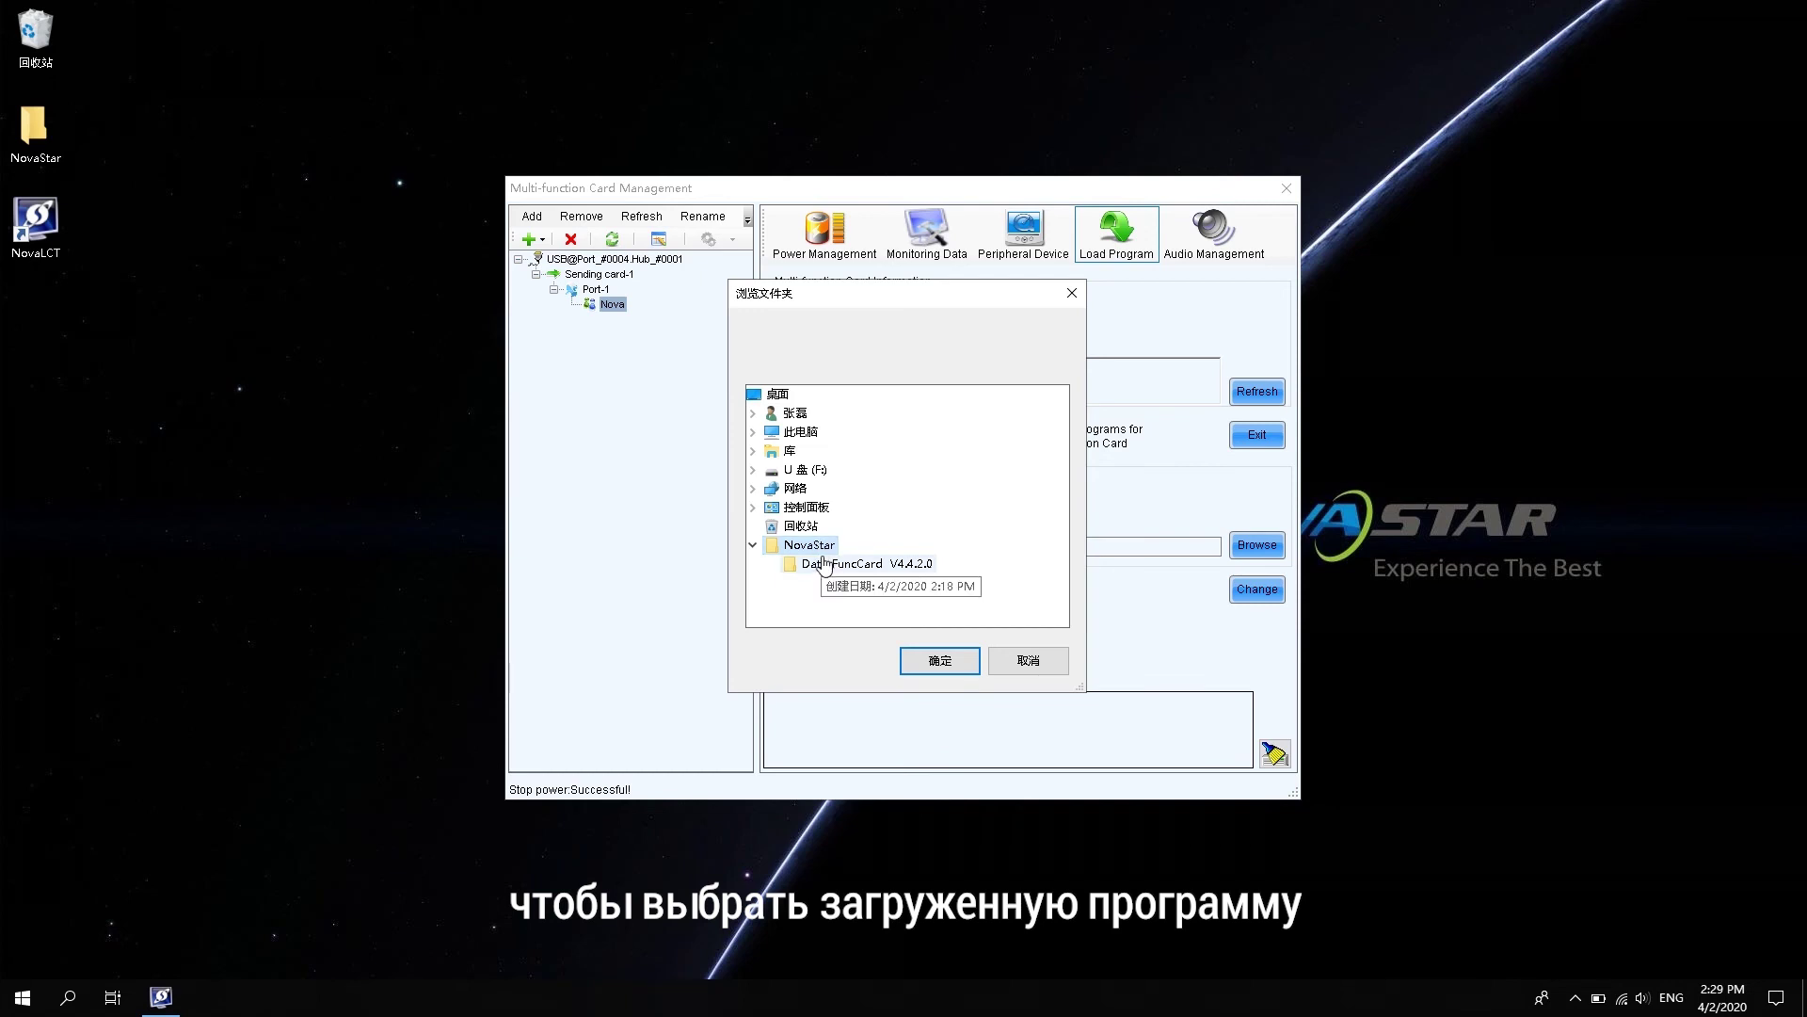
click(832, 565)
click(942, 662)
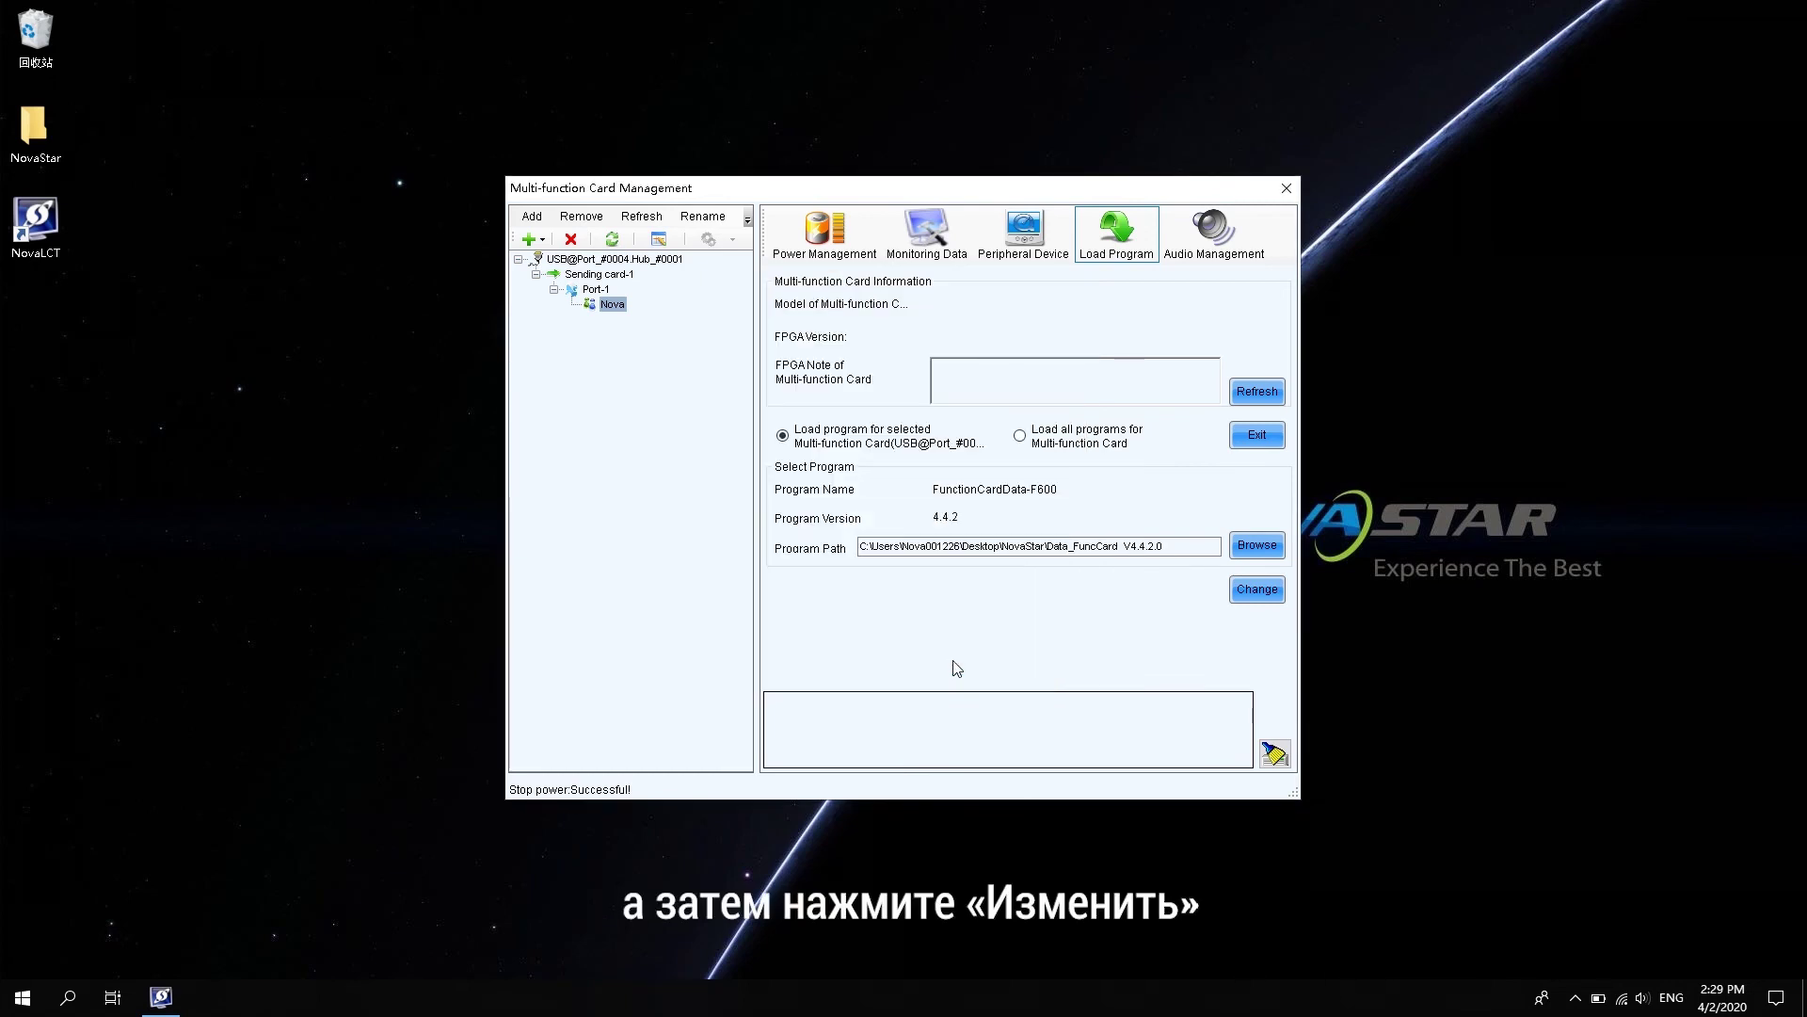
click(1259, 590)
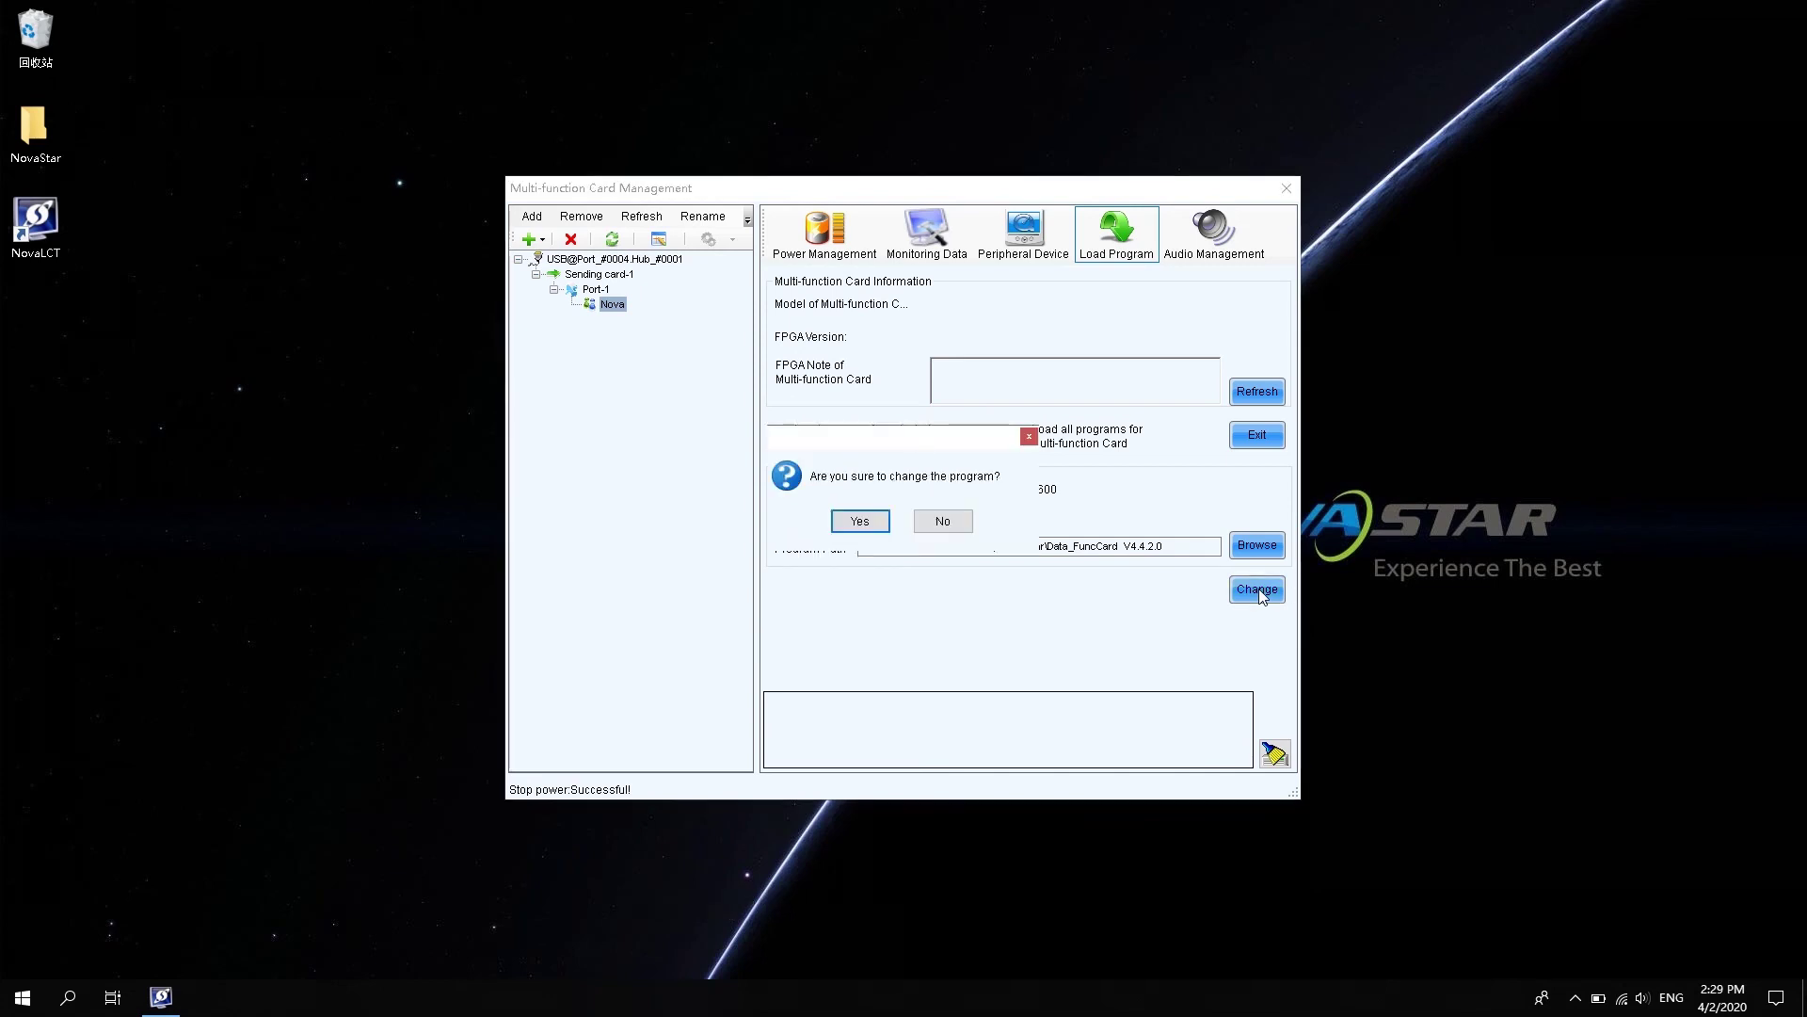
click(860, 522)
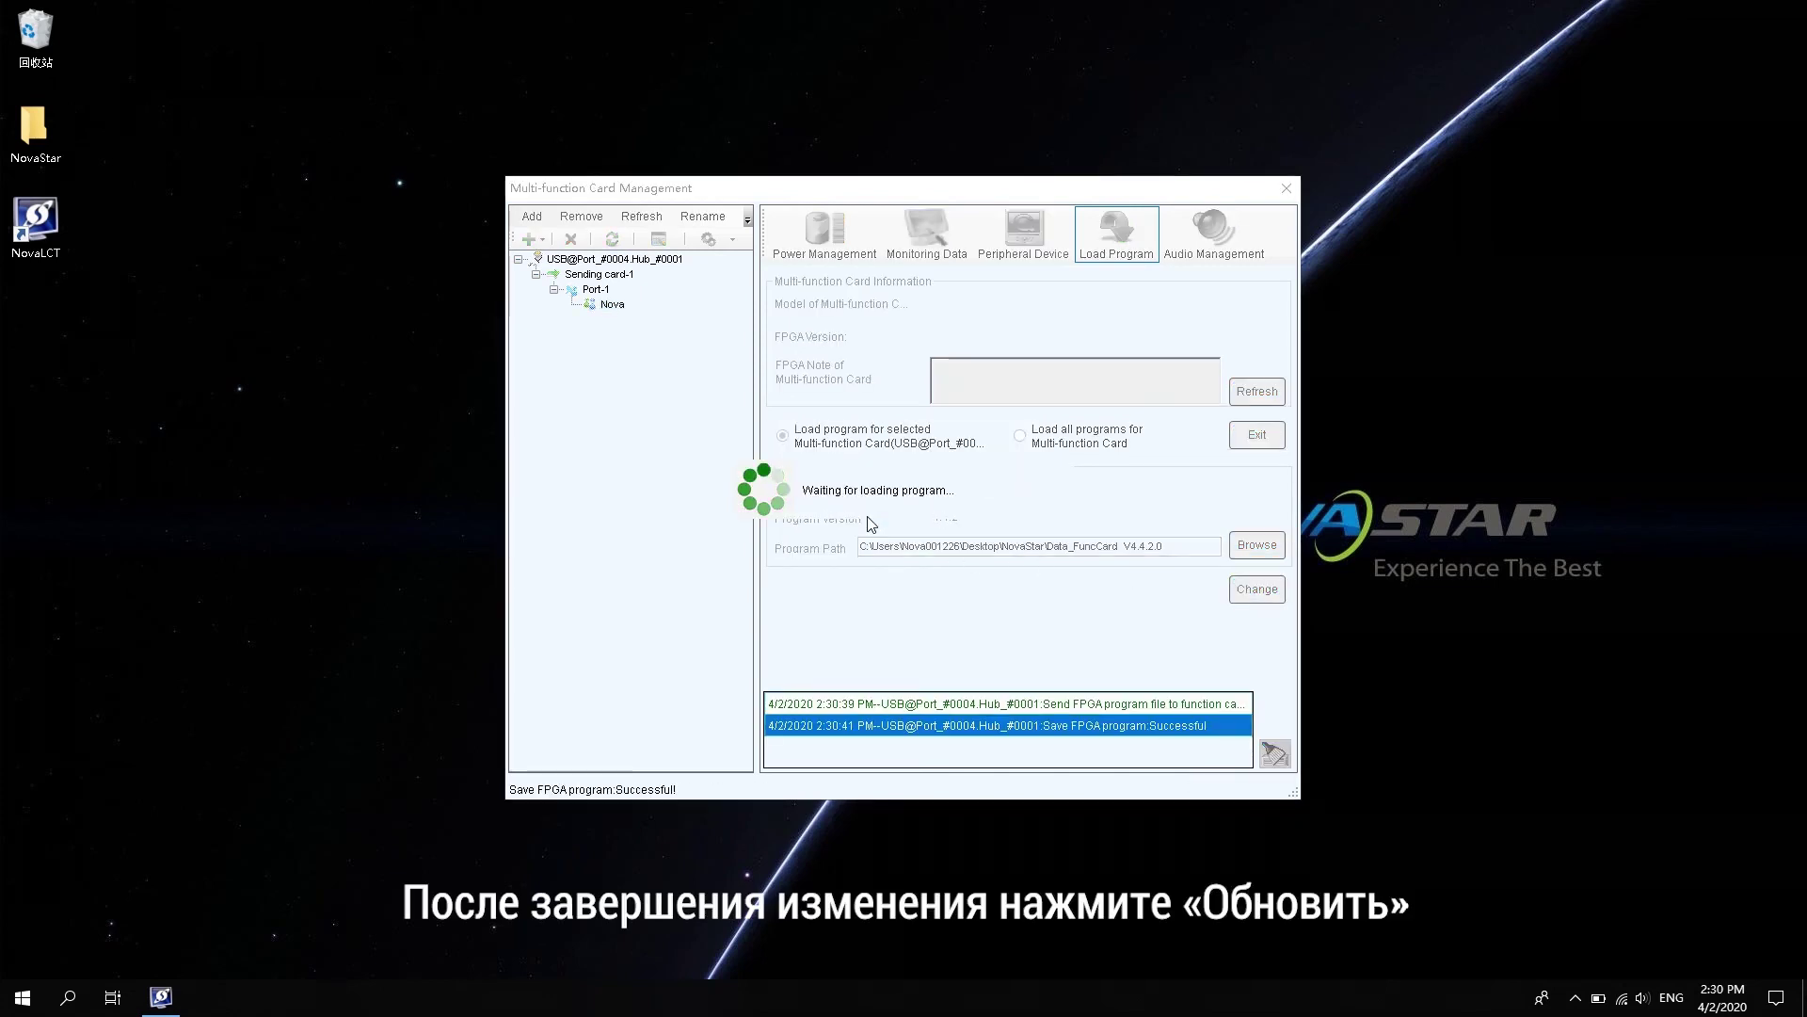
click(895, 517)
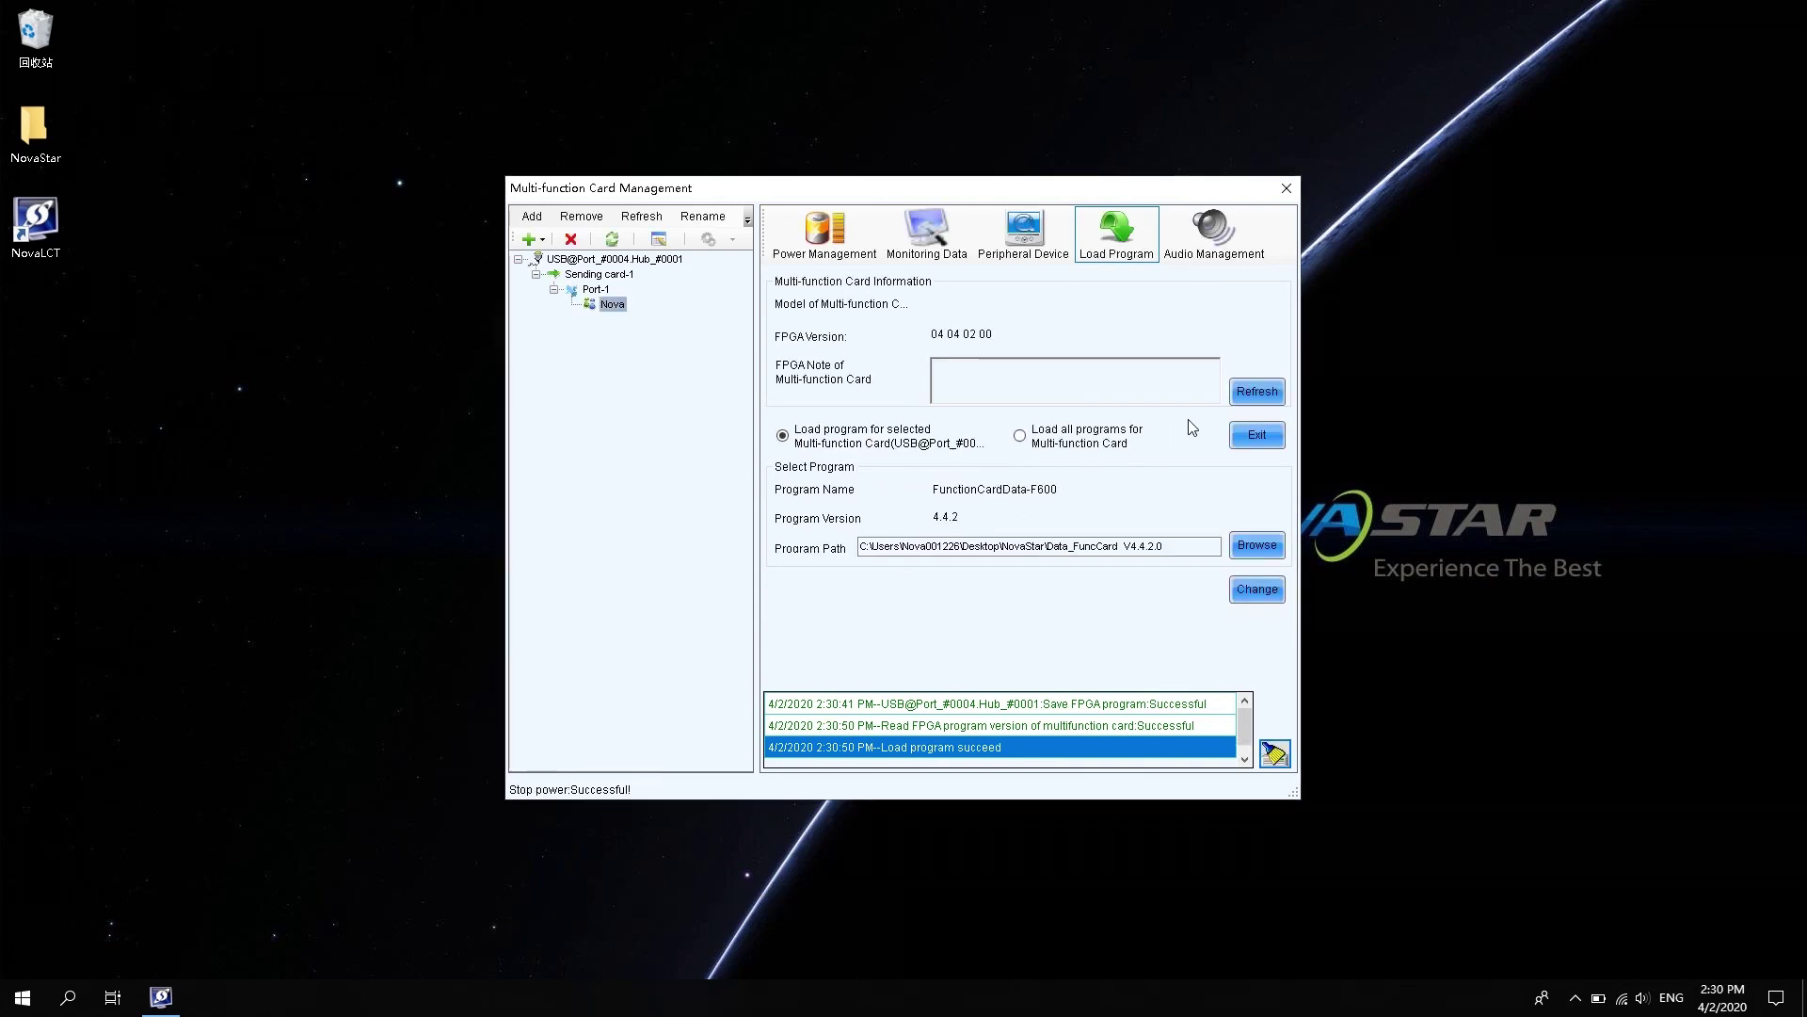
click(1263, 395)
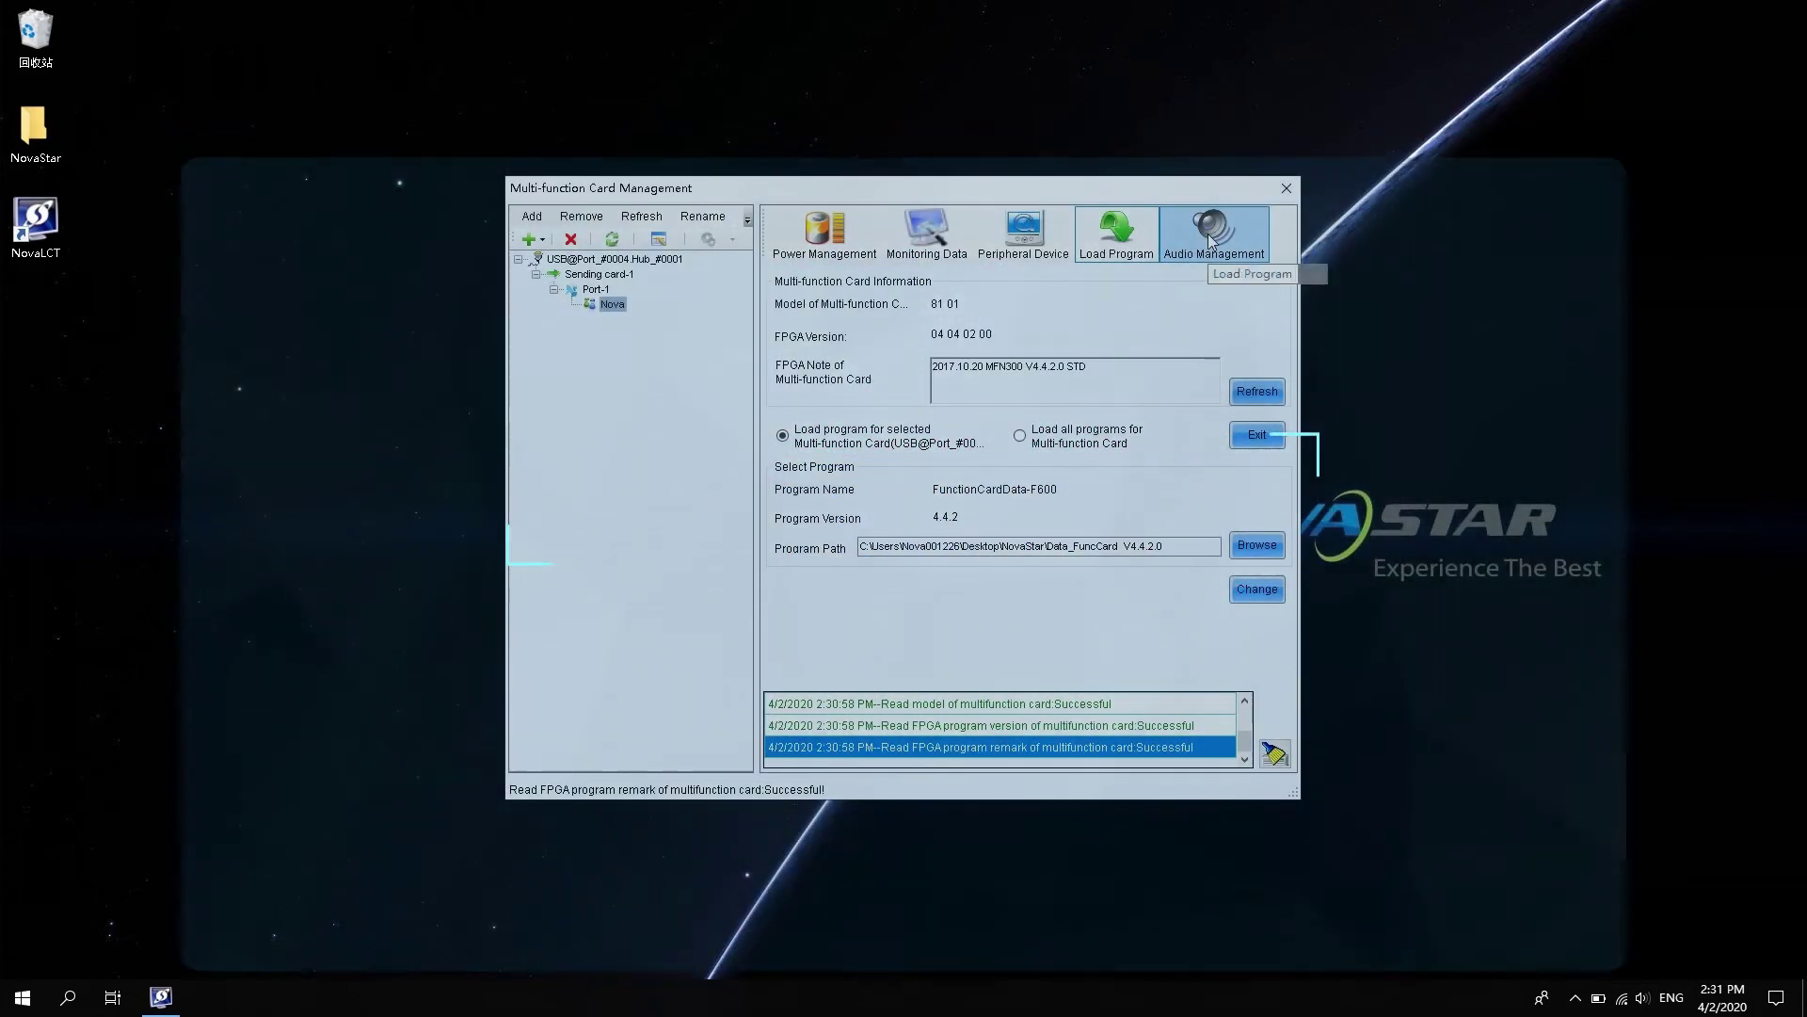
- Set the card's audio channel to HDMI Channel, apply it, and read it back
click(1207, 234)
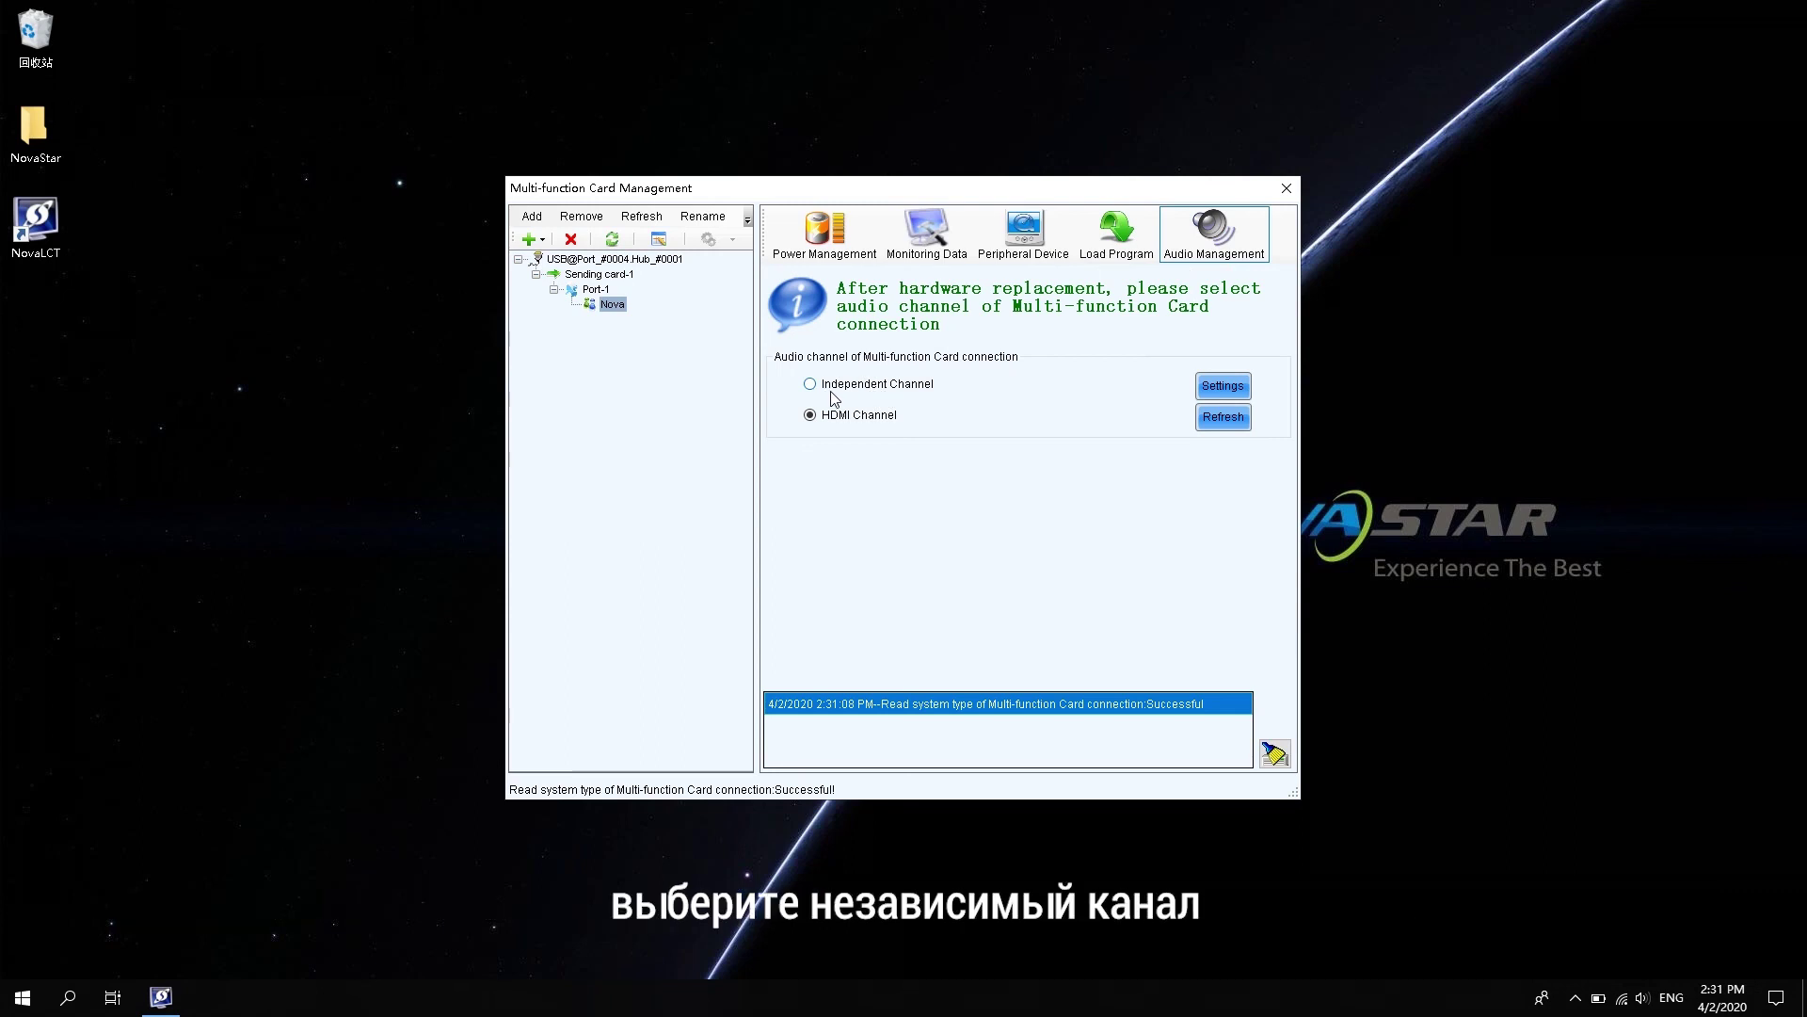
click(834, 385)
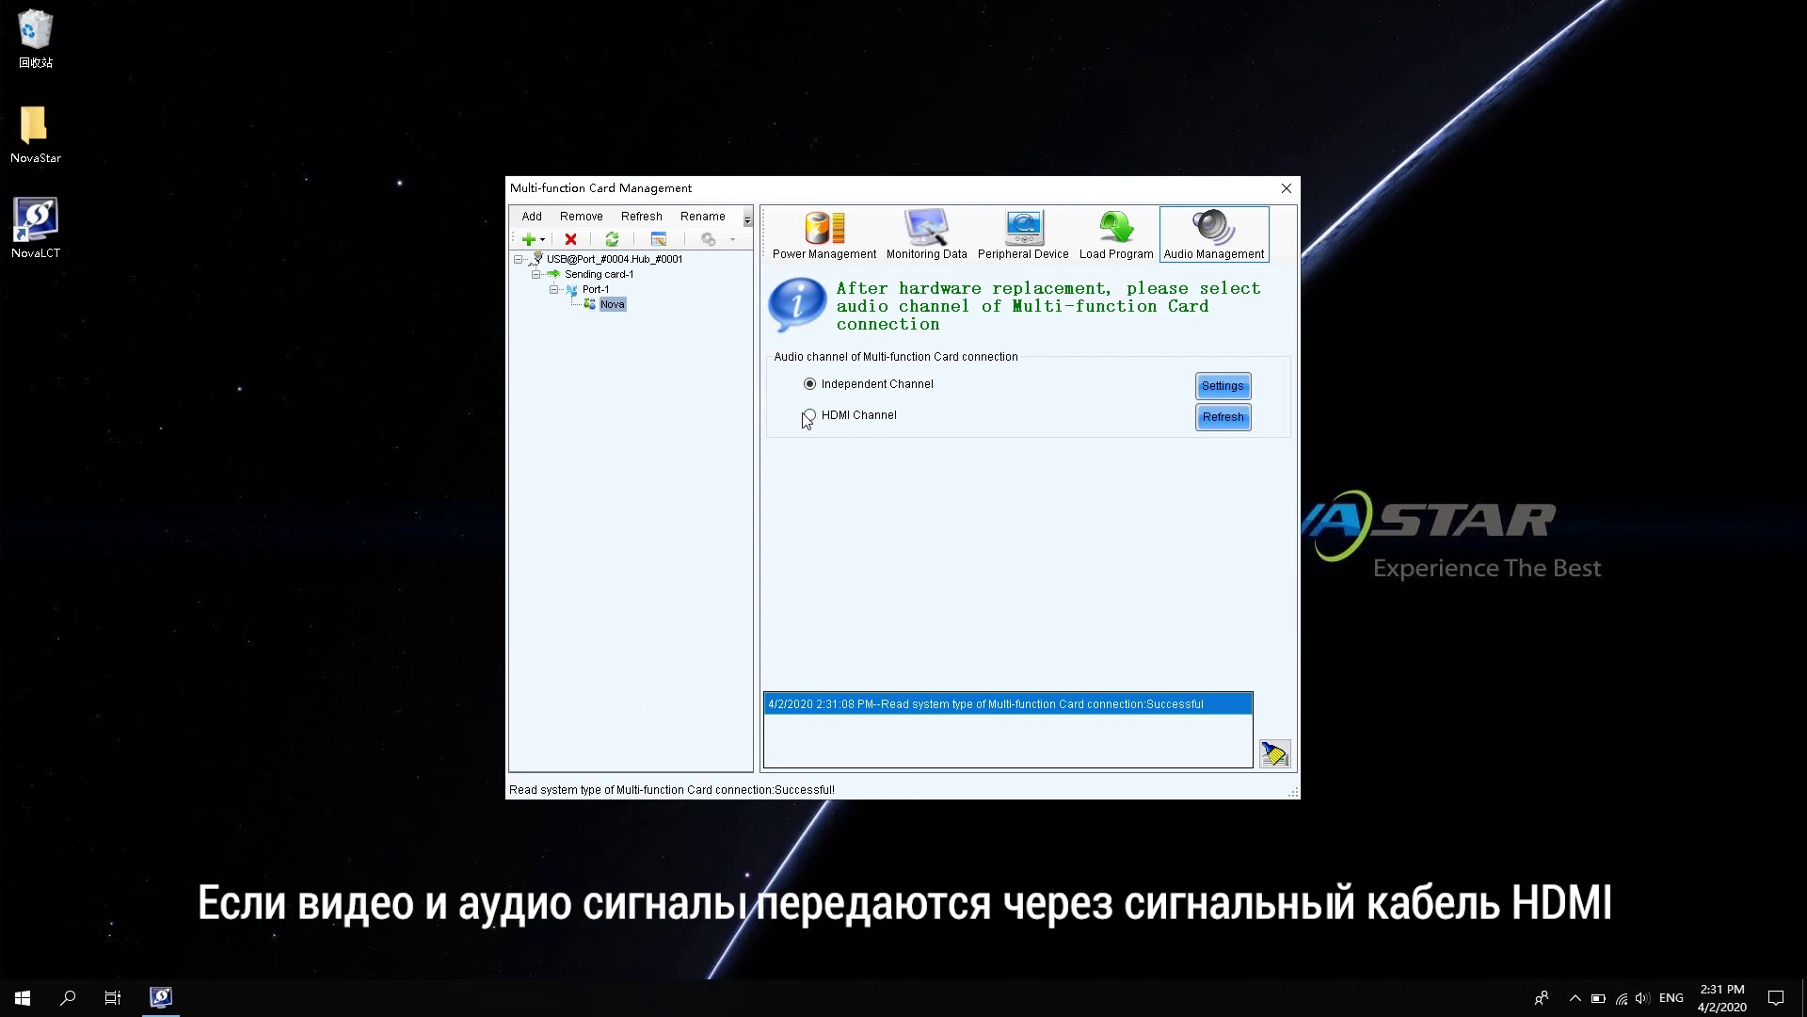
click(809, 415)
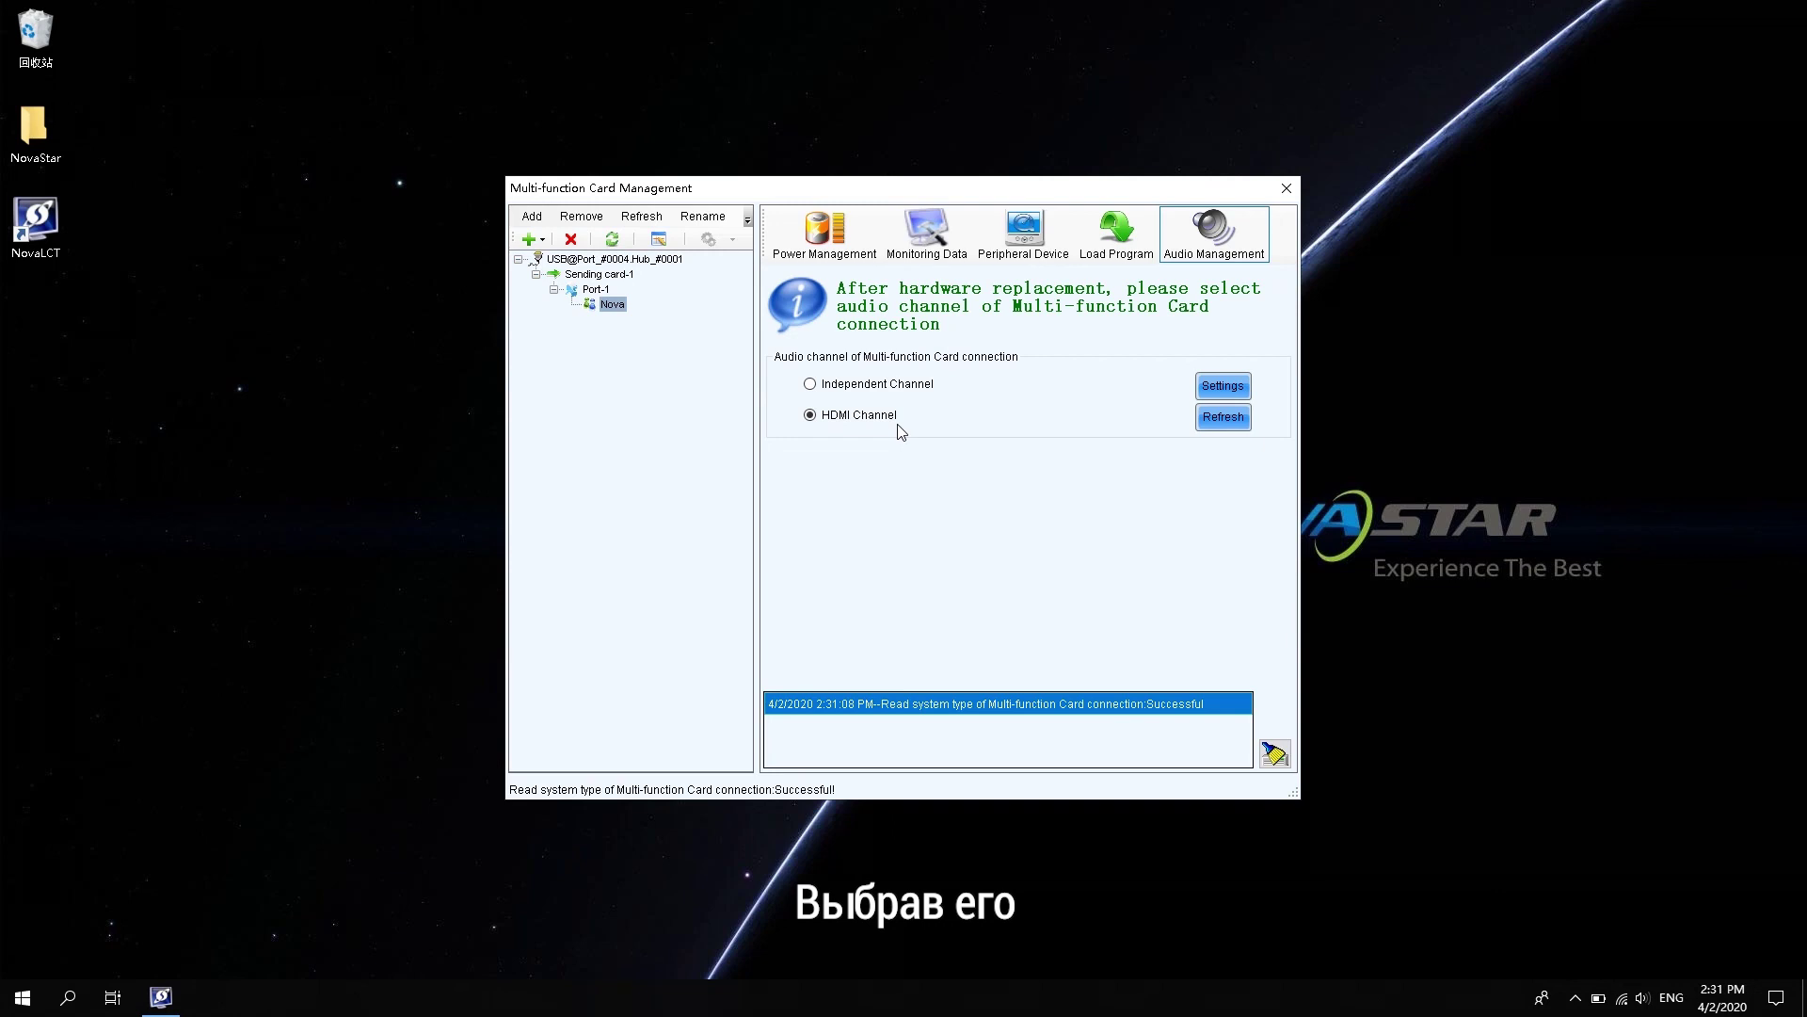
click(1219, 388)
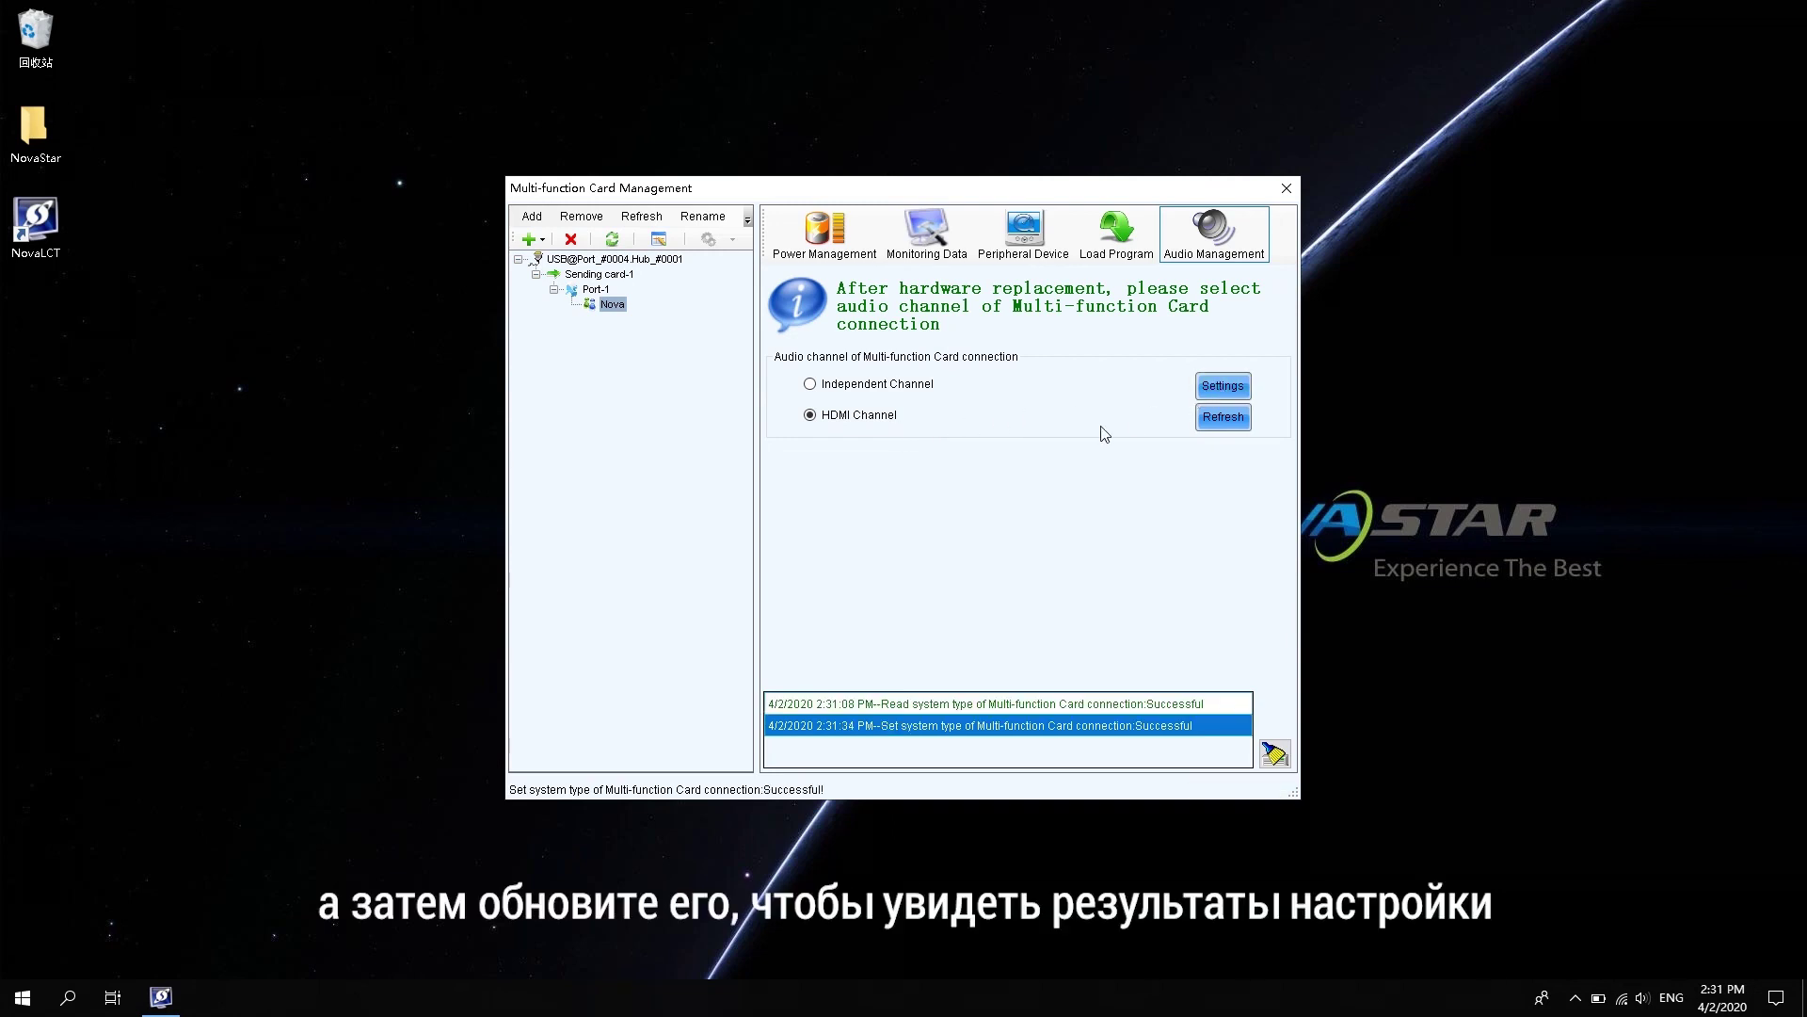
click(1222, 422)
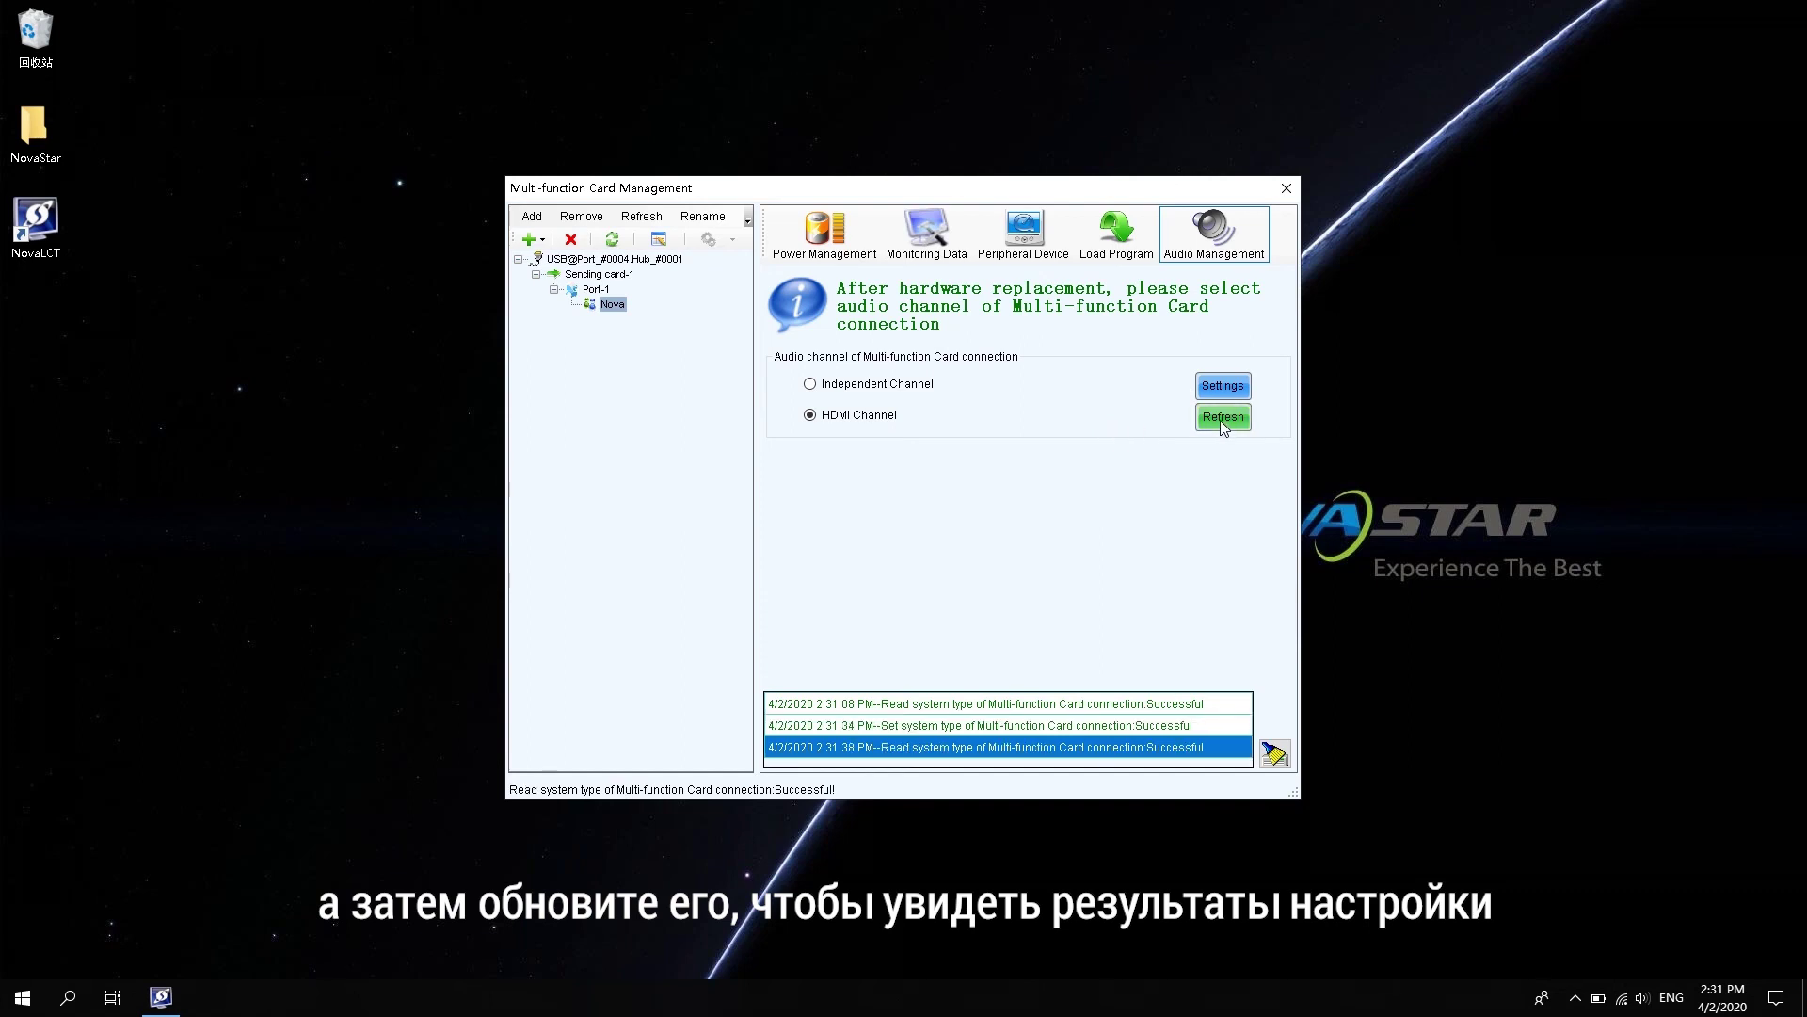